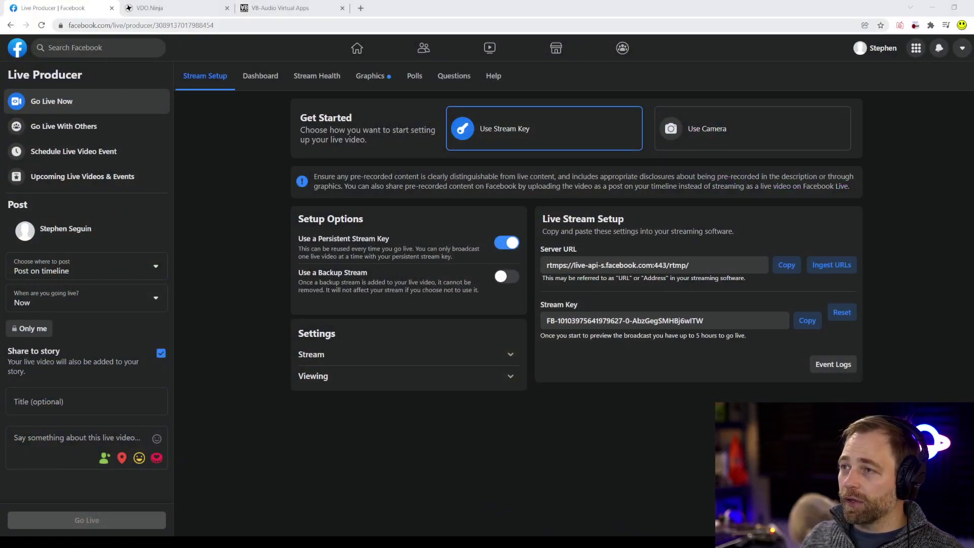
Step: Remove the old broadcast ID from the Live Producer address and reload the page
{"action": "double_click", "coordinate": [224, 25]}
{"action": "key", "text": "BackSpace"}
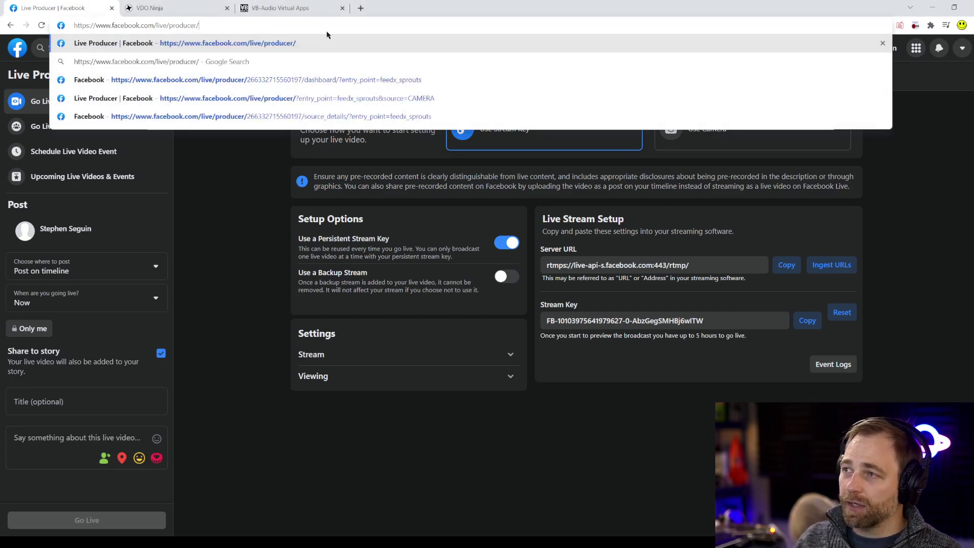
{"action": "key", "text": "Return"}
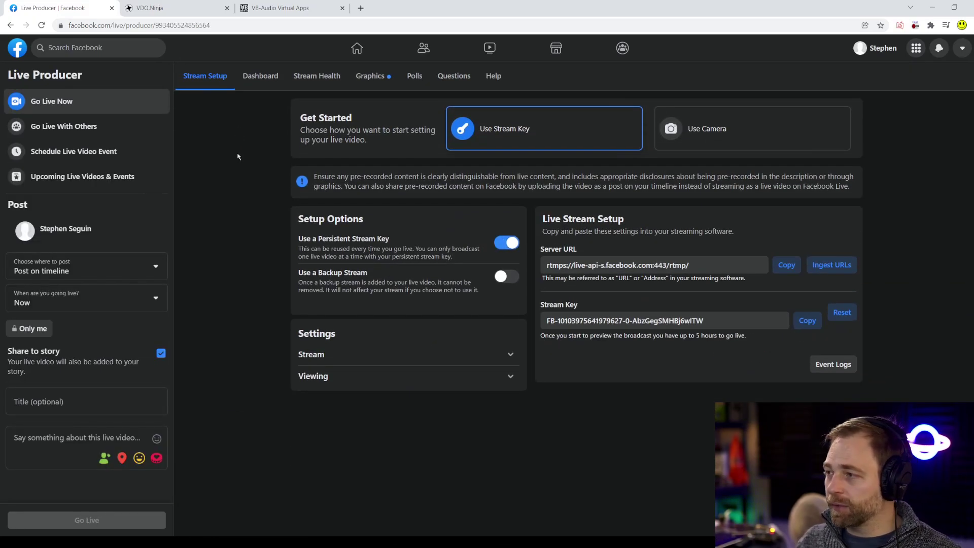
Step: Set up the live video with Use Stream Key and copy the new stream key
{"action": "left_click", "coordinate": [560, 141]}
{"action": "left_click", "coordinate": [711, 129]}
{"action": "left_click", "coordinate": [560, 141]}
{"action": "left_click", "coordinate": [711, 129]}
{"action": "left_click", "coordinate": [560, 141]}
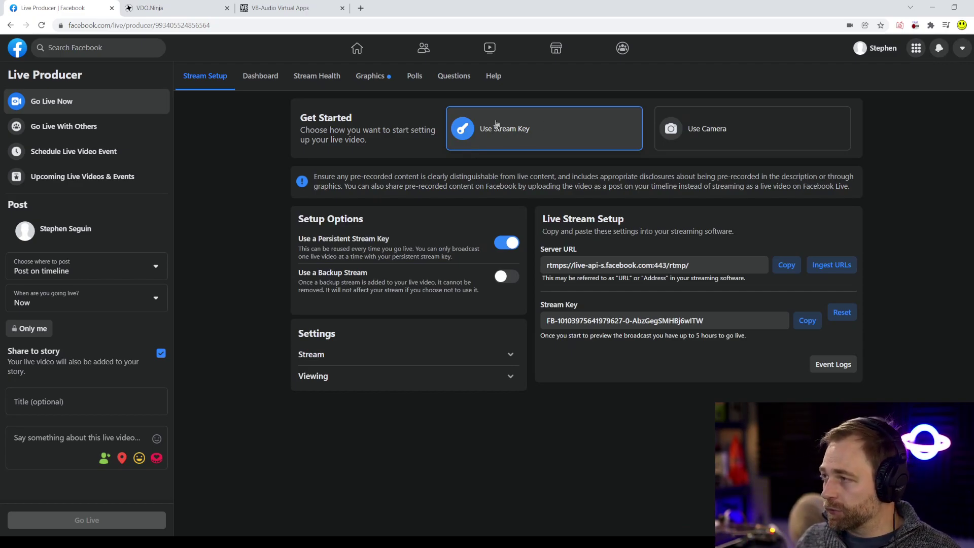
{"action": "left_click", "coordinate": [807, 320]}
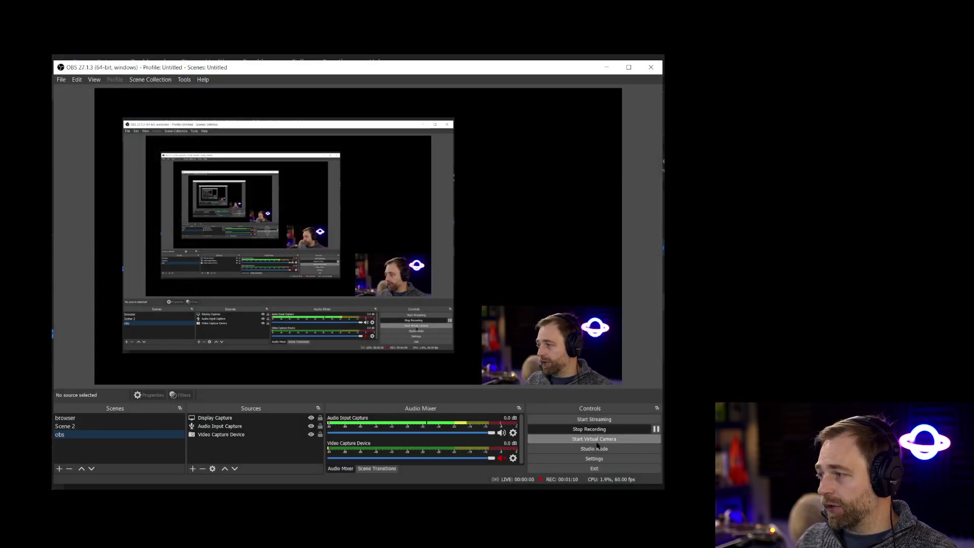
Step: Open OBS Stream settings and keep the Default ingest server
{"action": "left_click", "coordinate": [582, 458]}
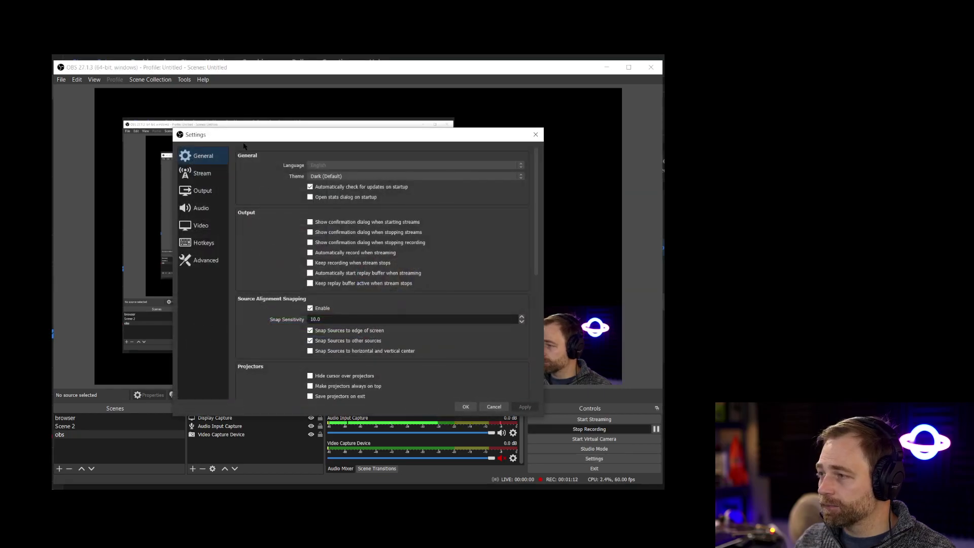
{"action": "left_click", "coordinate": [203, 171]}
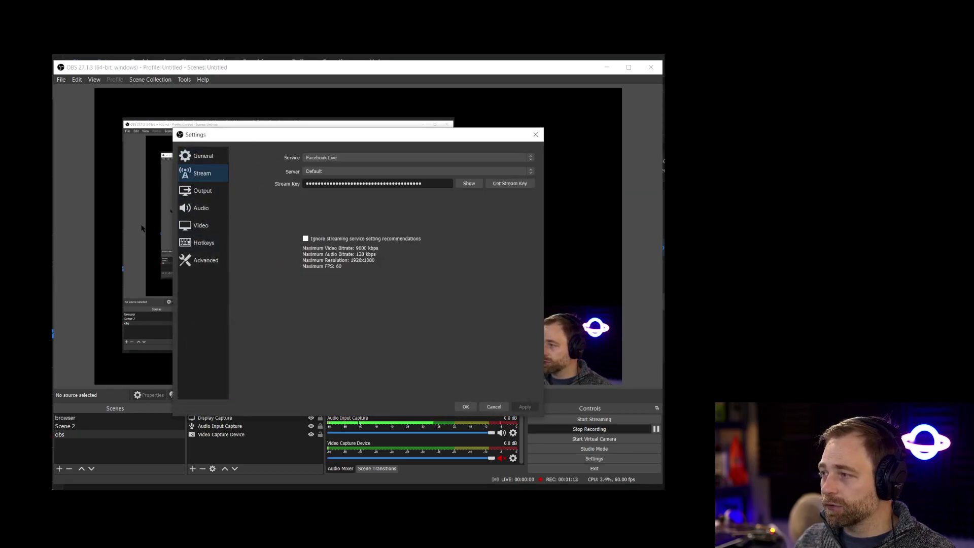
{"action": "left_click", "coordinate": [326, 172]}
{"action": "left_click", "coordinate": [311, 177]}
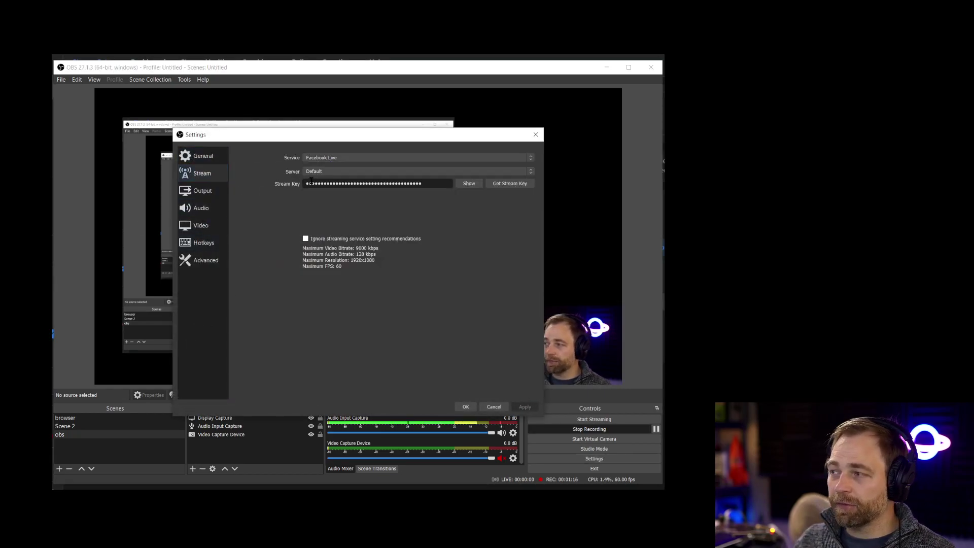
{"action": "left_click", "coordinate": [306, 173]}
{"action": "left_click", "coordinate": [321, 178]}
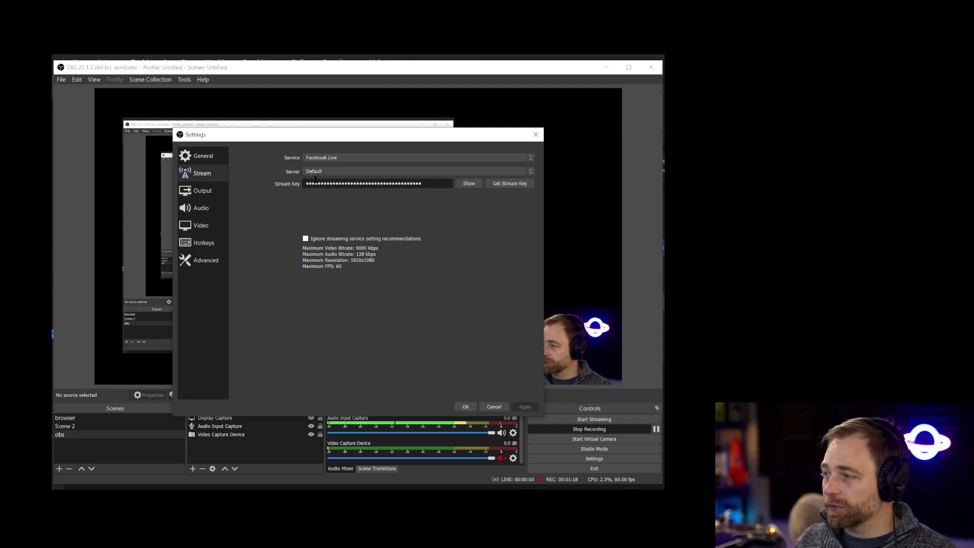
Step: Replace the old stream key with the new Facebook key, apply, and review Video settings
{"action": "left_click", "coordinate": [469, 183]}
{"action": "left_click_drag", "start_coordinate": [424, 183], "coordinate": [249, 182]}
{"action": "key", "text": "ctrl+v"}
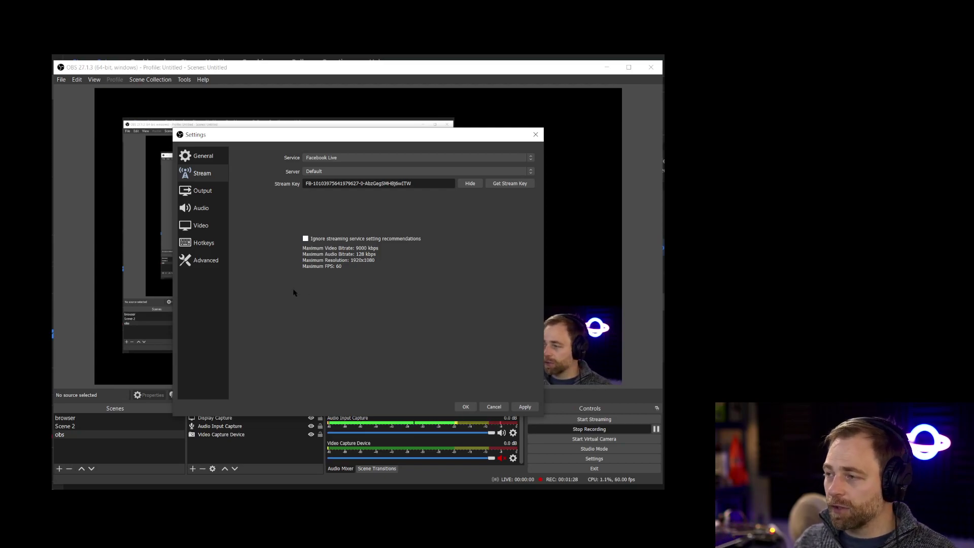
{"action": "left_click", "coordinate": [529, 407]}
{"action": "left_click", "coordinate": [209, 223]}
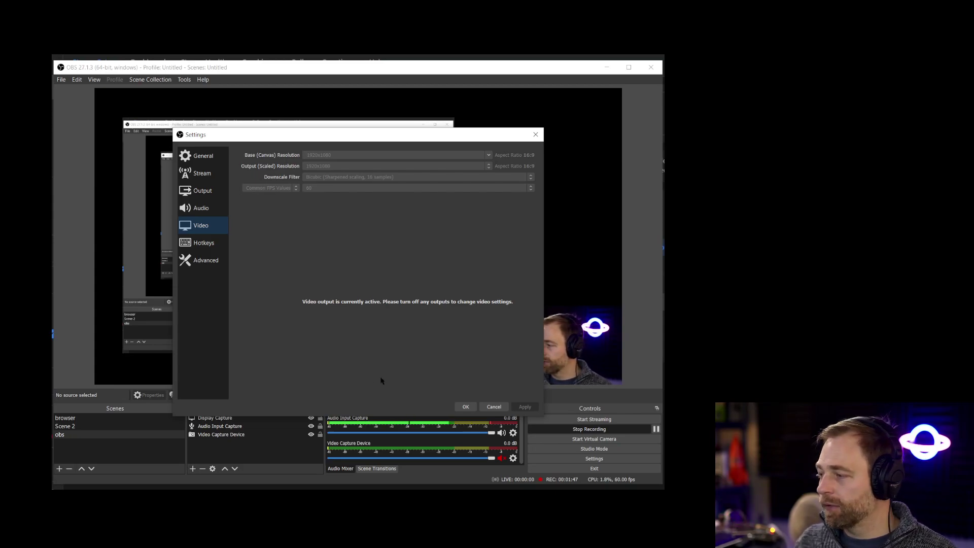
Step: Save the OBS settings and start streaming to Facebook
{"action": "left_click", "coordinate": [465, 405]}
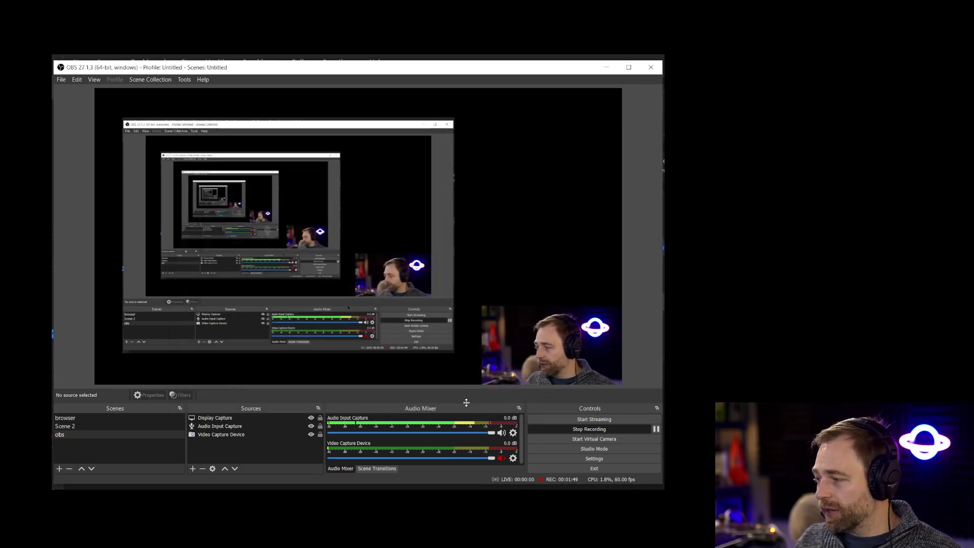
{"action": "left_click", "coordinate": [594, 420]}
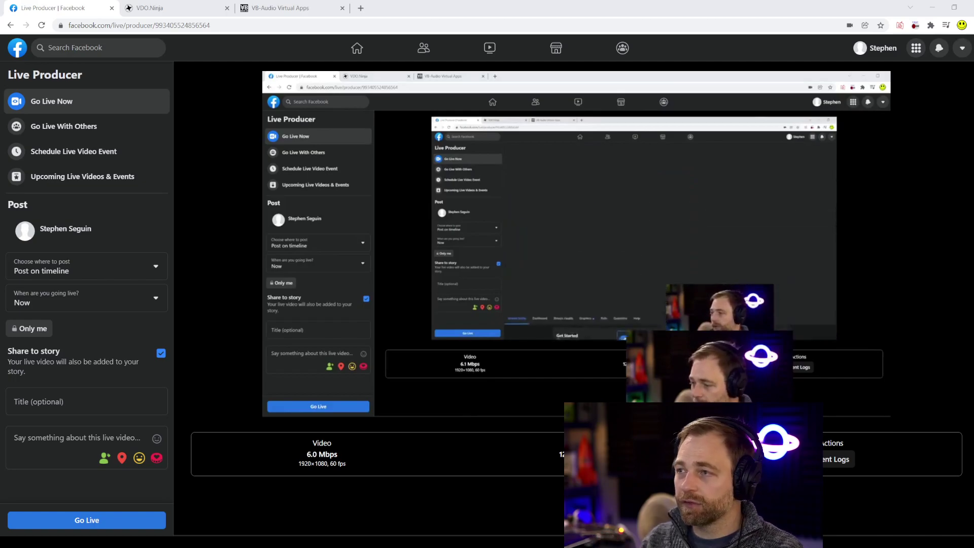
Step: Create the room facebooklivestream123, enter its Control Center, and copy the guest invite link
{"action": "key", "text": "ctrl+Tab"}
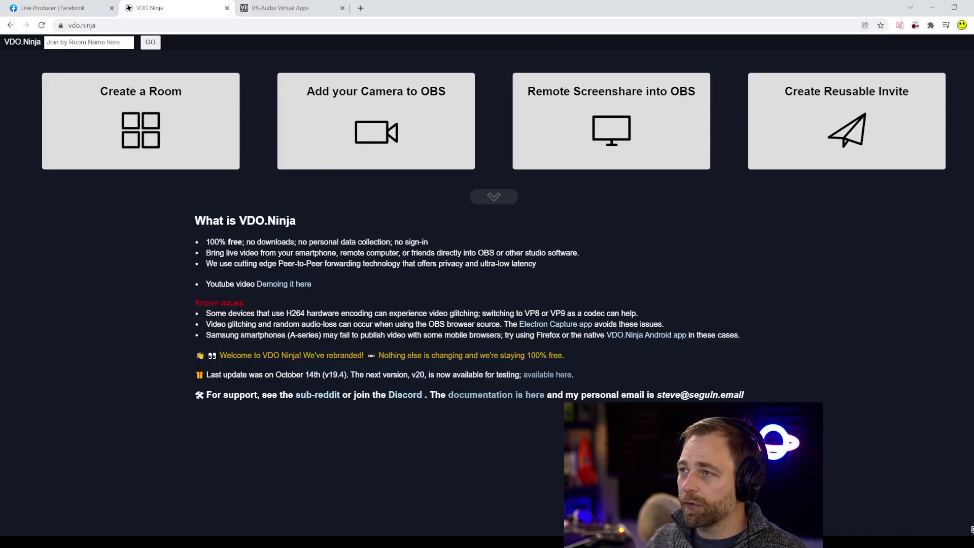
{"action": "left_click", "coordinate": [130, 96]}
{"action": "left_click", "coordinate": [471, 114]}
{"action": "type", "text": "facebooklivestream123"}
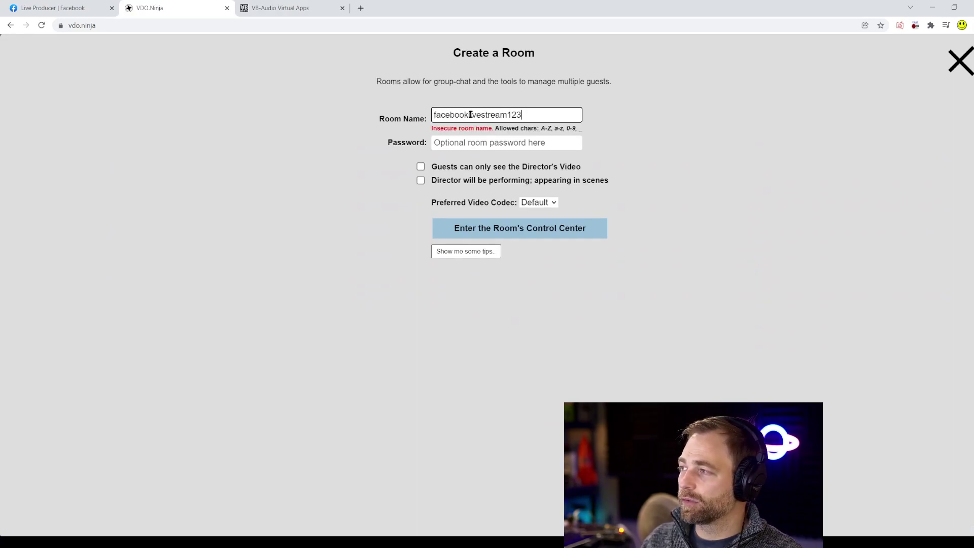
{"action": "left_click", "coordinate": [528, 228]}
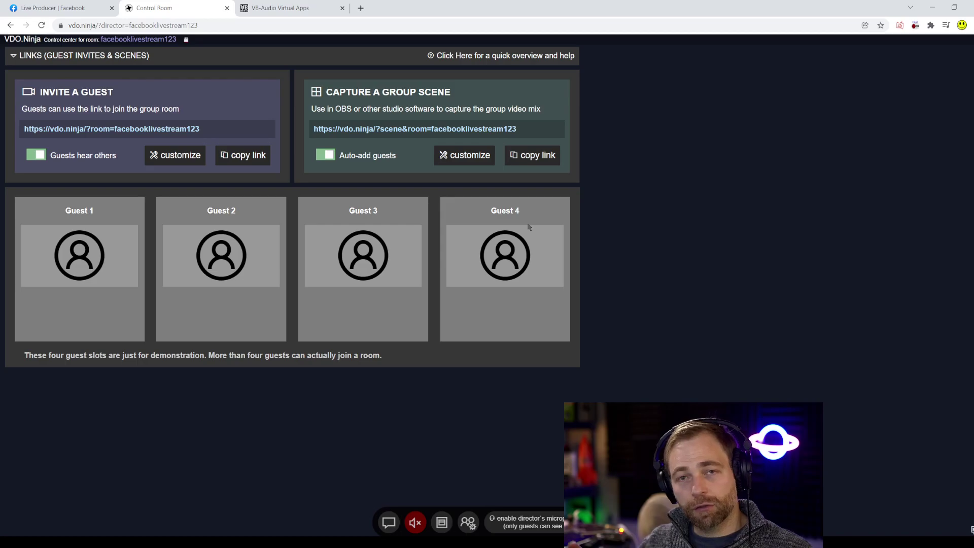
{"action": "left_click", "coordinate": [160, 130]}
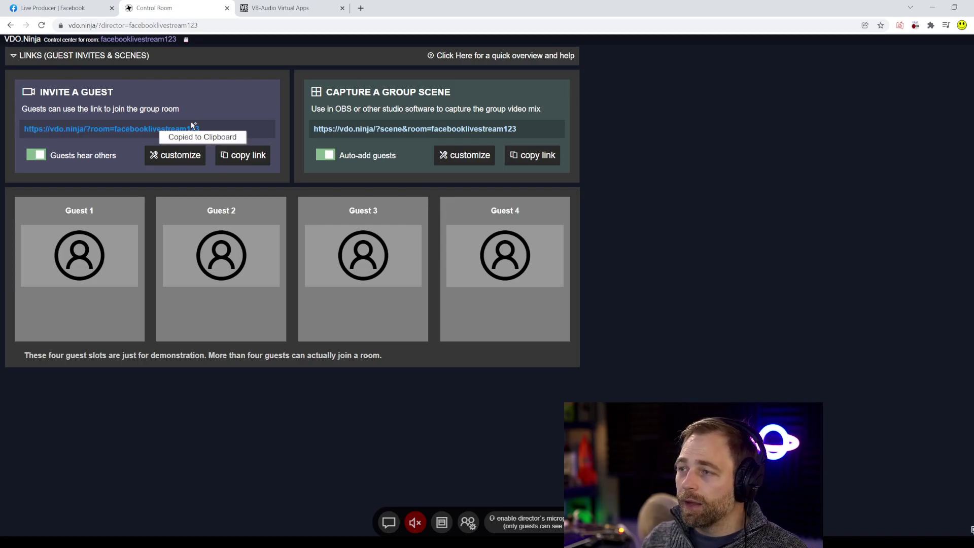
Step: Join the room as the first guest in a new tab using Snap Camera
{"action": "left_click", "coordinate": [361, 8]}
{"action": "key", "text": "ctrl+v"}
{"action": "key", "text": "Return"}
{"action": "left_click", "coordinate": [463, 151]}
{"action": "left_click", "coordinate": [479, 270]}
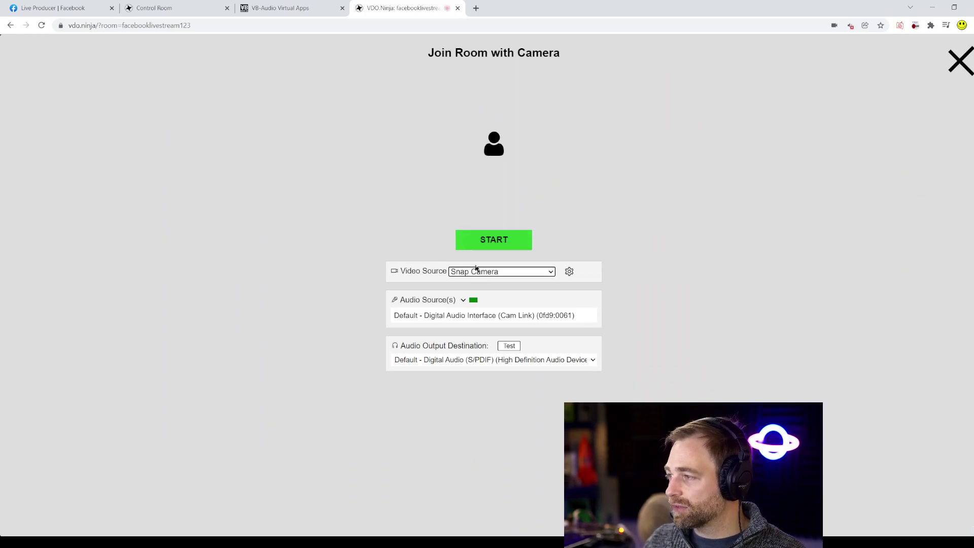
{"action": "left_click", "coordinate": [498, 240]}
Step: Join the room as a second guest in another tab using OBS Virtual Camera
{"action": "left_click", "coordinate": [476, 8]}
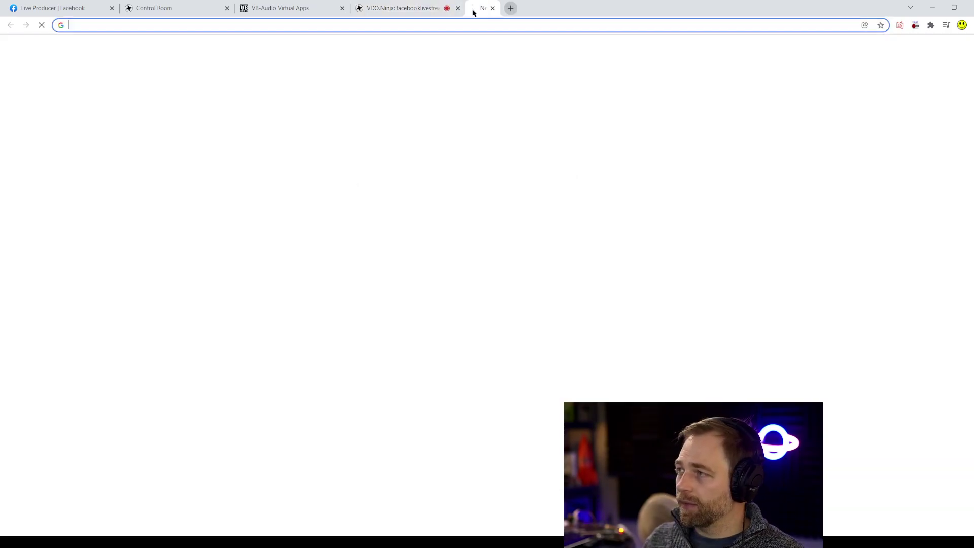
{"action": "key", "text": "ctrl+v"}
{"action": "key", "text": "Return"}
{"action": "left_click", "coordinate": [410, 151]}
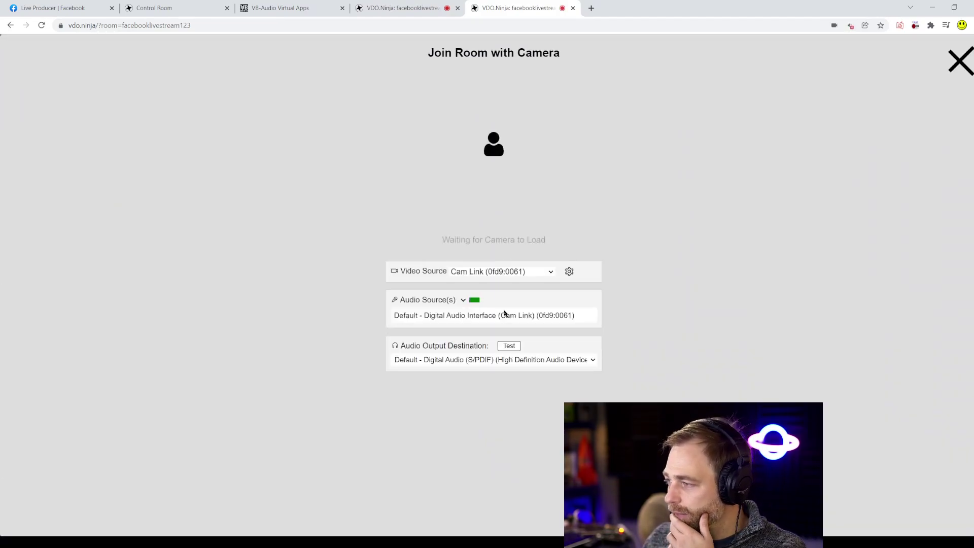
{"action": "left_click", "coordinate": [505, 314]}
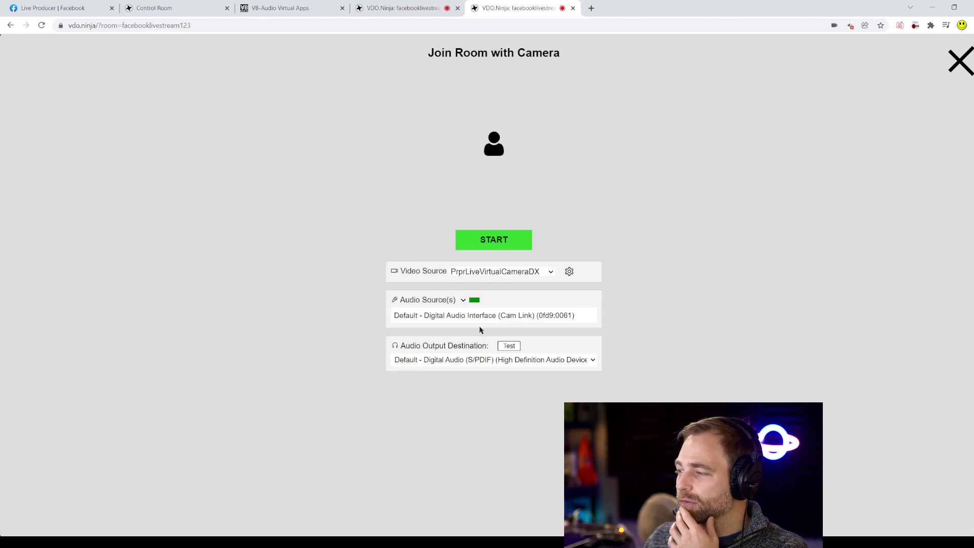
{"action": "key", "text": "Up"}
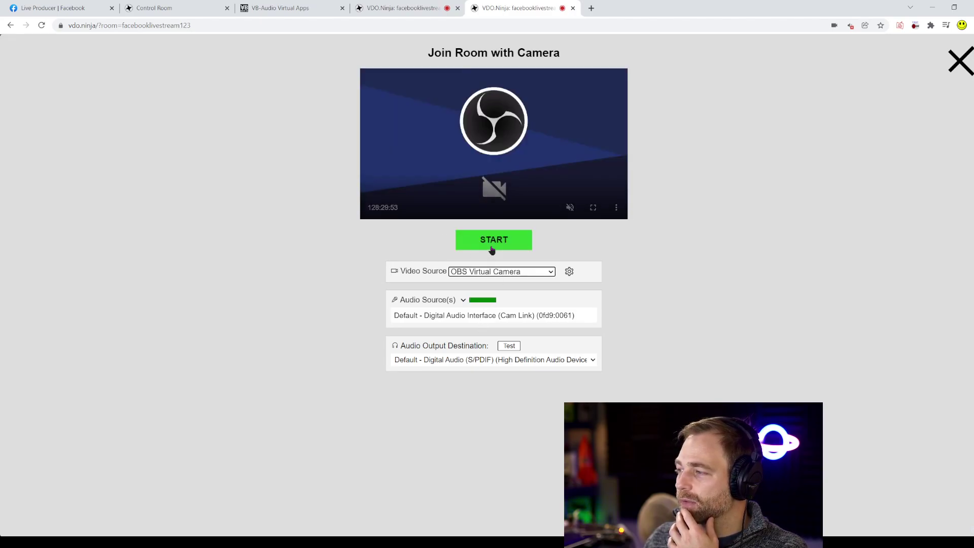
{"action": "left_click", "coordinate": [492, 247]}
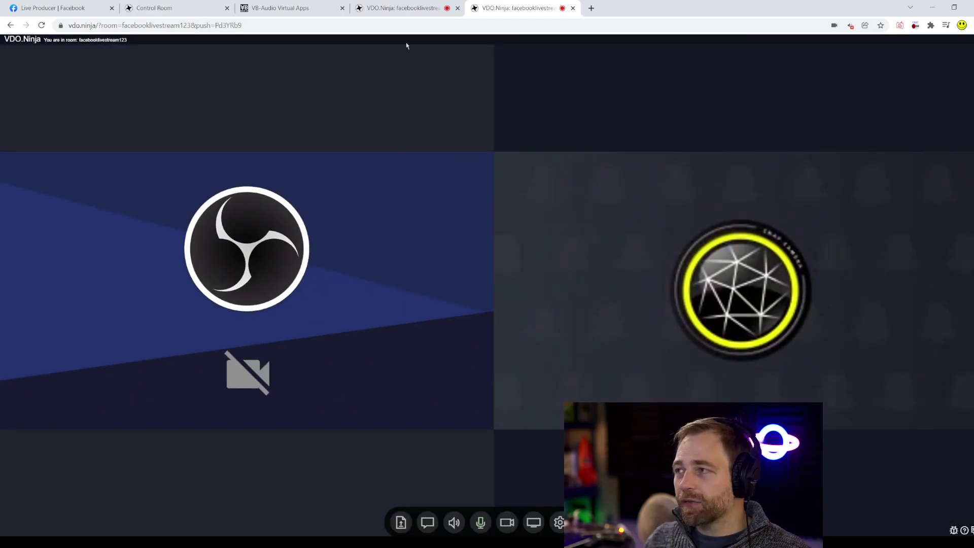
Step: Check both guest tabs, then return to the room's control center
{"action": "left_click", "coordinate": [437, 9]}
{"action": "left_click", "coordinate": [505, 10]}
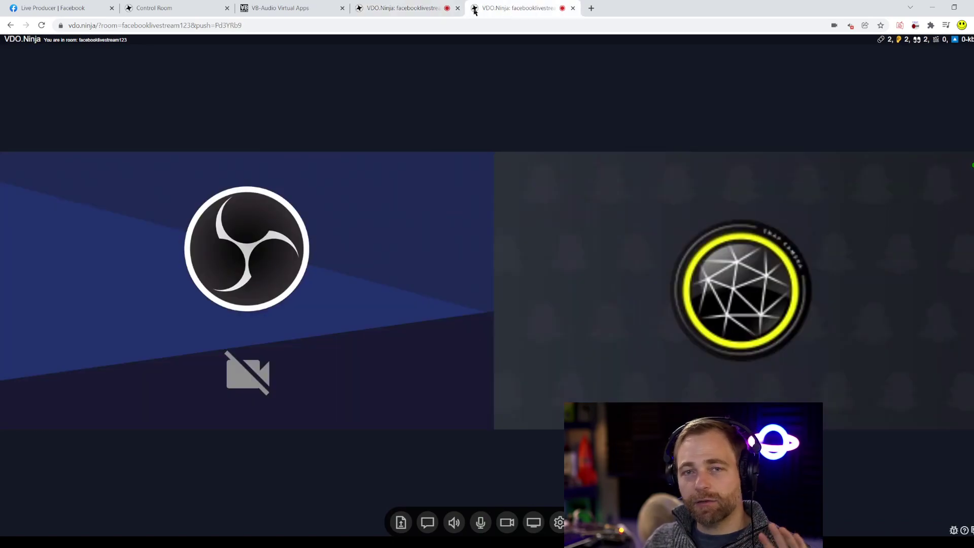
{"action": "left_click", "coordinate": [427, 8]}
{"action": "left_click", "coordinate": [512, 8]}
{"action": "left_click", "coordinate": [424, 7]}
{"action": "left_click", "coordinate": [513, 8]}
{"action": "left_click", "coordinate": [428, 8]}
{"action": "left_click", "coordinate": [154, 8]}
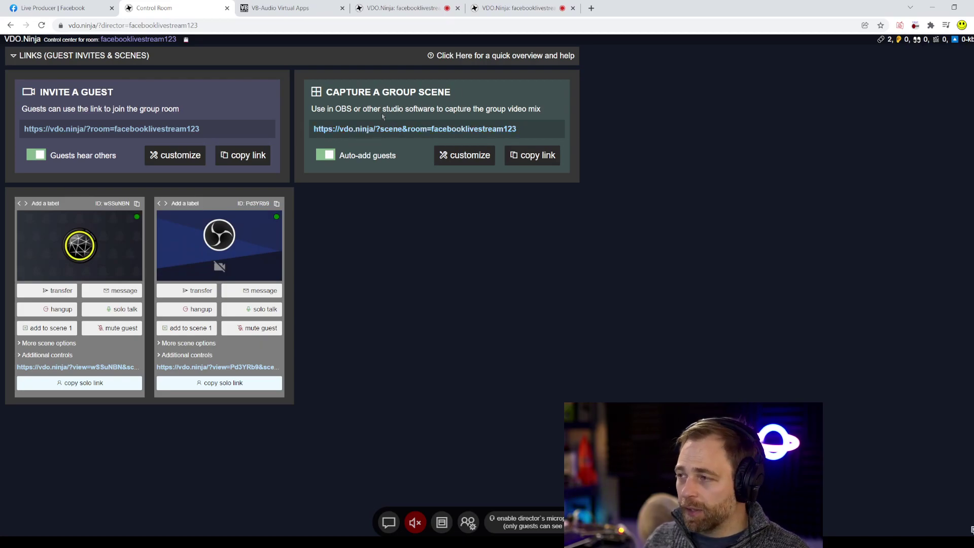
Step: Toggle Auto-add guests on and off, leaving it off
{"action": "left_click", "coordinate": [330, 157]}
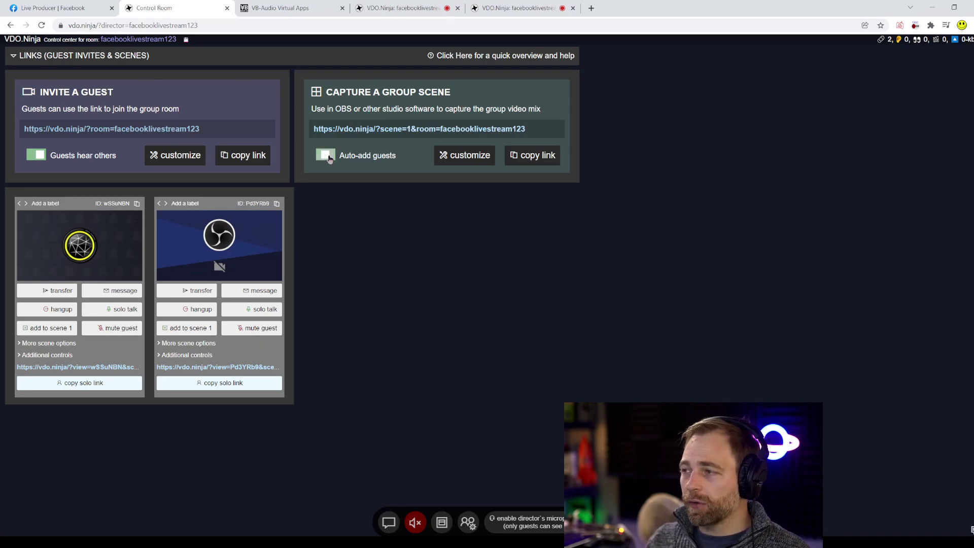
{"action": "left_click", "coordinate": [330, 159]}
{"action": "left_click", "coordinate": [330, 159]}
{"action": "left_click", "coordinate": [330, 159]}
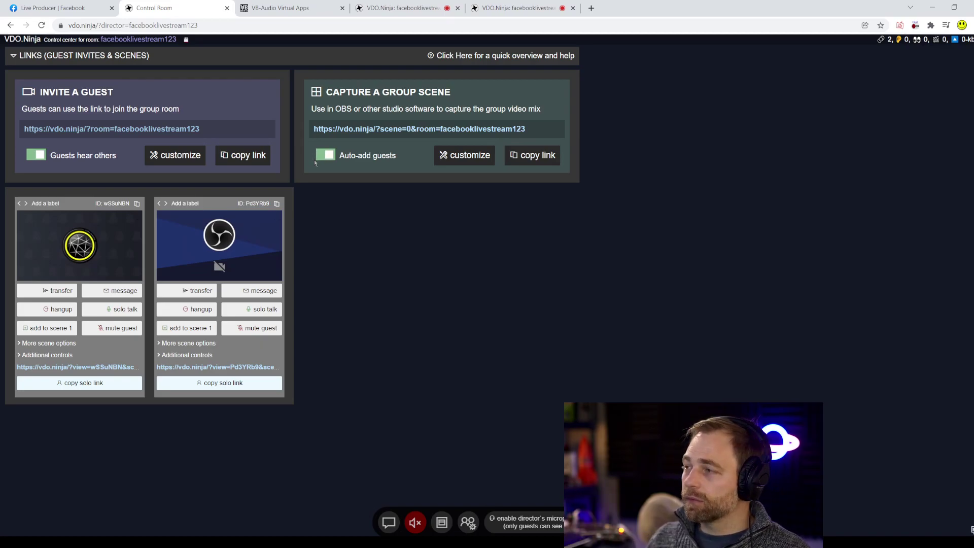
{"action": "left_click", "coordinate": [325, 154]}
Step: Test adding guests to scene 1, remove them, re-enable Auto-add, and copy the scene=0 link
{"action": "left_click", "coordinate": [67, 331]}
{"action": "left_click", "coordinate": [174, 331]}
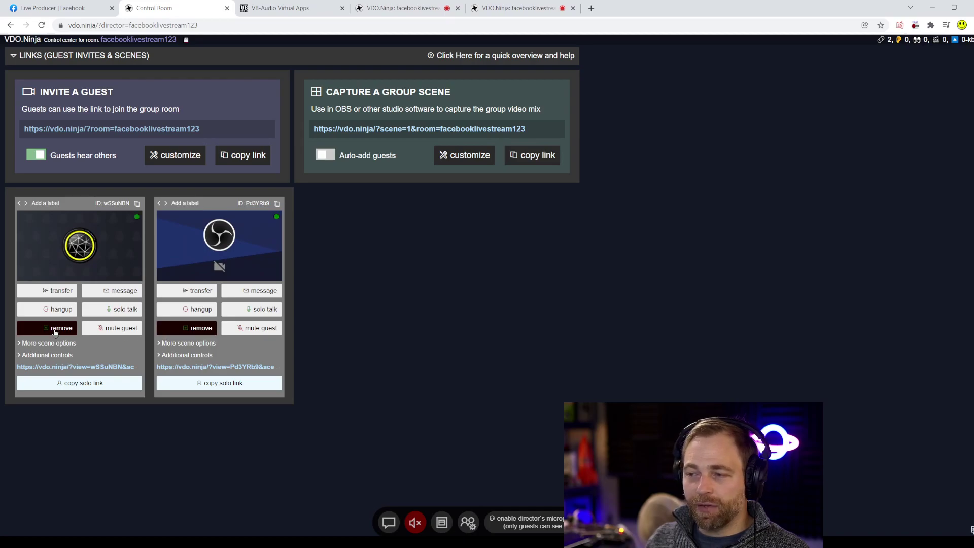
{"action": "left_click", "coordinate": [180, 331]}
{"action": "left_click", "coordinate": [182, 330]}
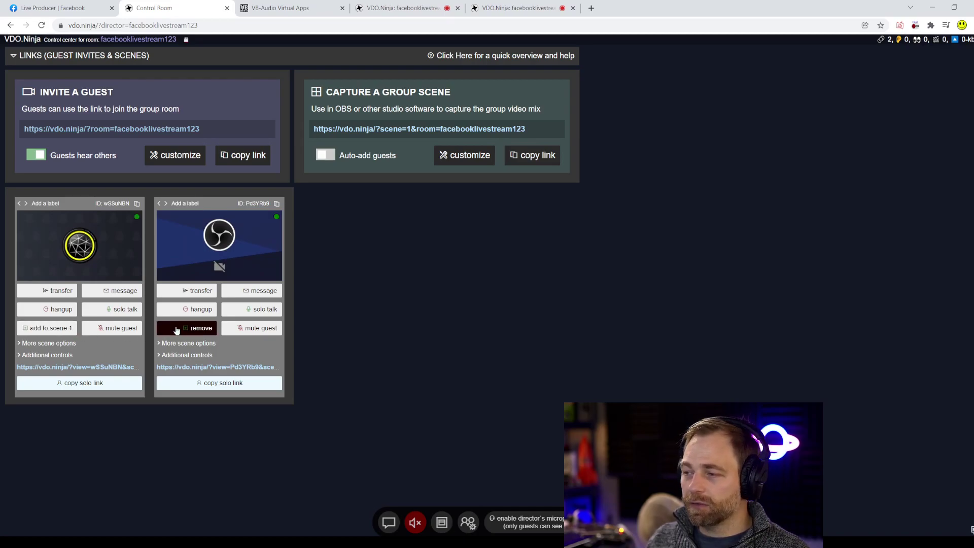
{"action": "left_click", "coordinate": [179, 331]}
{"action": "left_click", "coordinate": [326, 158]}
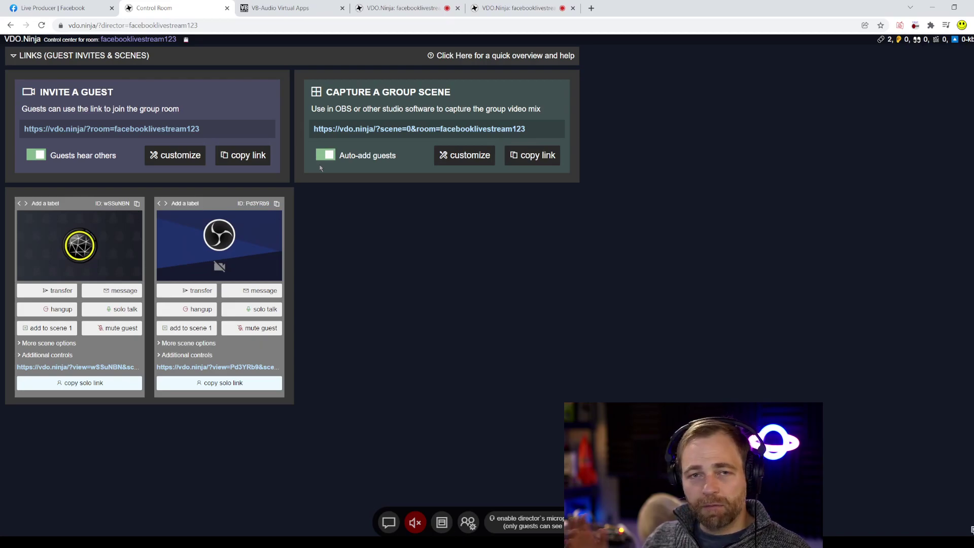
{"action": "left_click", "coordinate": [394, 133]}
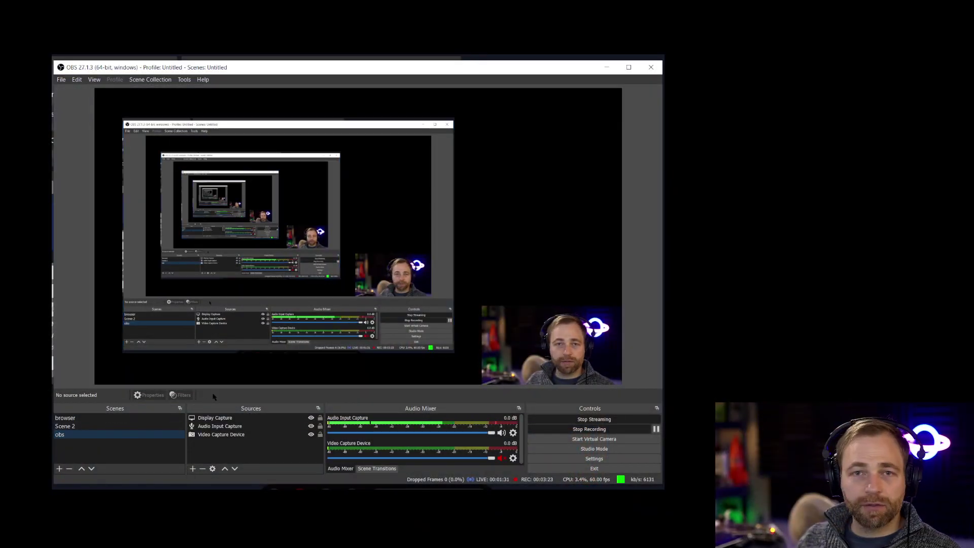
Step: Add a new Browser source to the OBS scene
{"action": "left_click", "coordinate": [193, 469]}
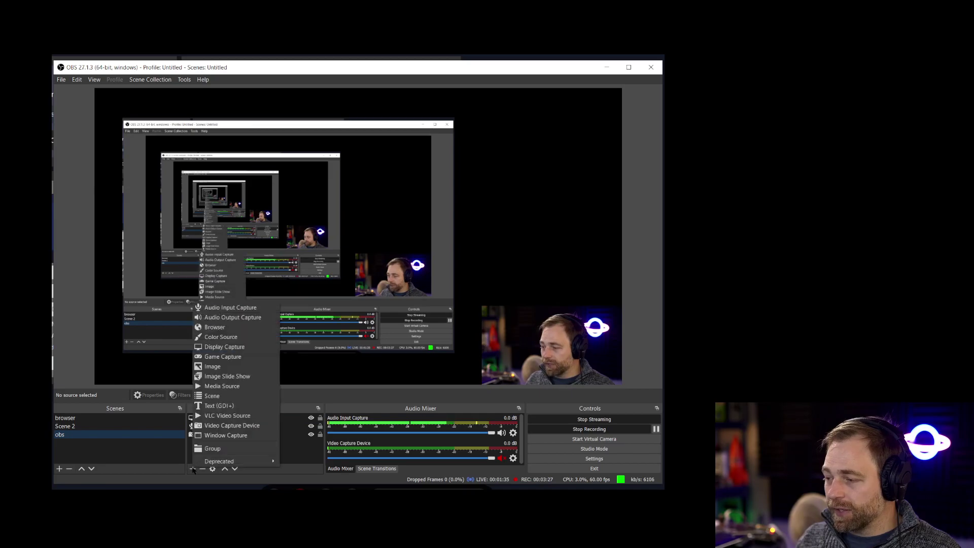
{"action": "left_click", "coordinate": [215, 327]}
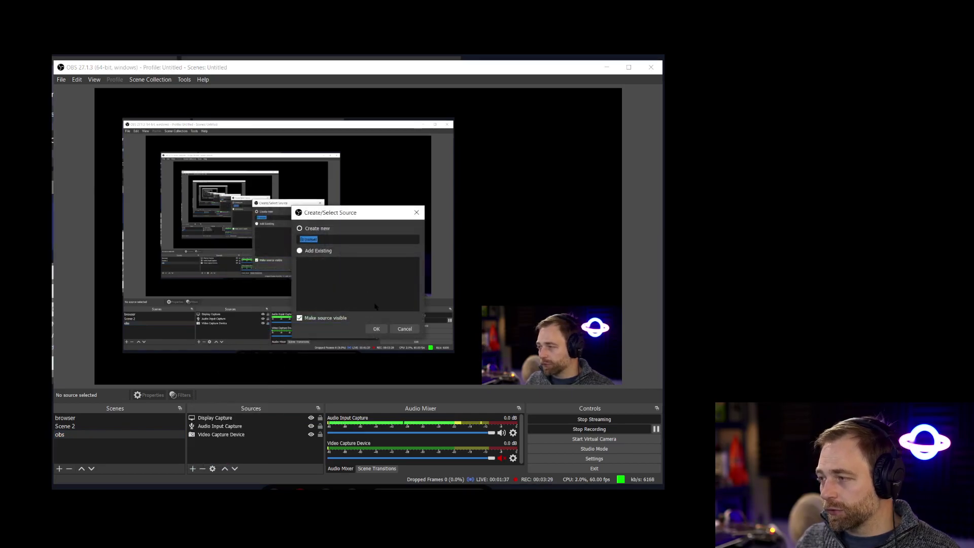
{"action": "left_click", "coordinate": [376, 329]}
{"action": "left_click_drag", "start_coordinate": [329, 133], "coordinate": [466, 111]}
Step: Paste the scene=0 group scene link as the URL, adjust the size, and tick Control audio via OBS
{"action": "triple_click", "coordinate": [512, 275]}
{"action": "key", "text": "ctrl+v"}
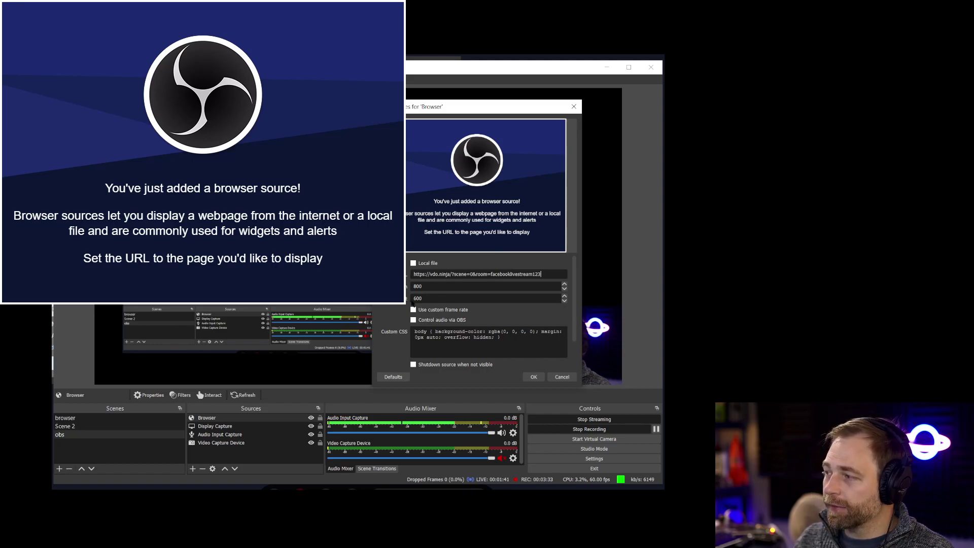
{"action": "key", "text": "Tab"}
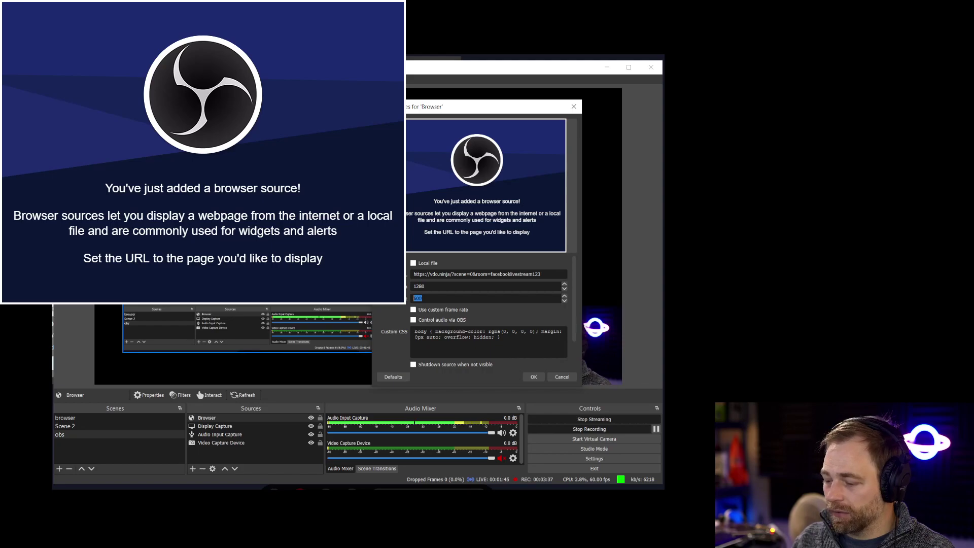
{"action": "type", "text": "720"}
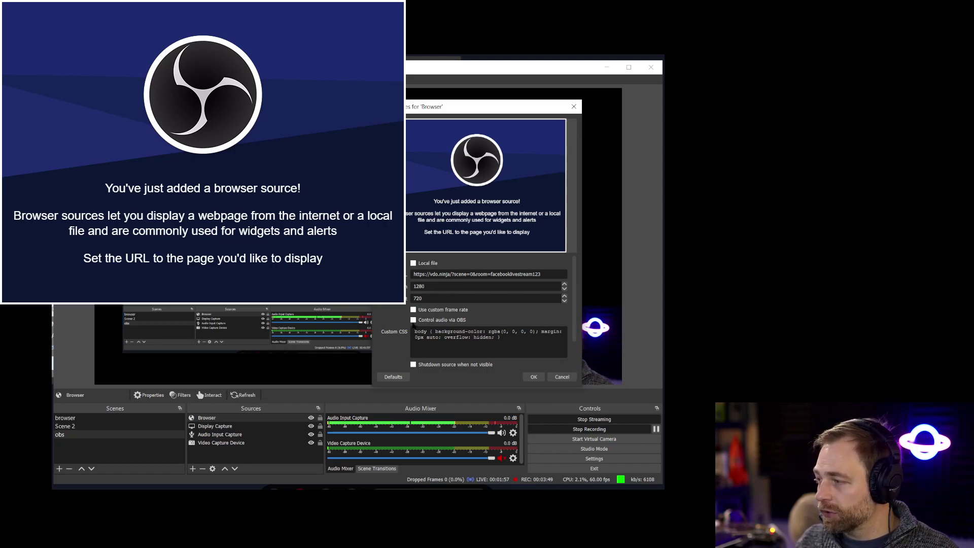
{"action": "left_click", "coordinate": [413, 321]}
{"action": "left_click", "coordinate": [433, 286]}
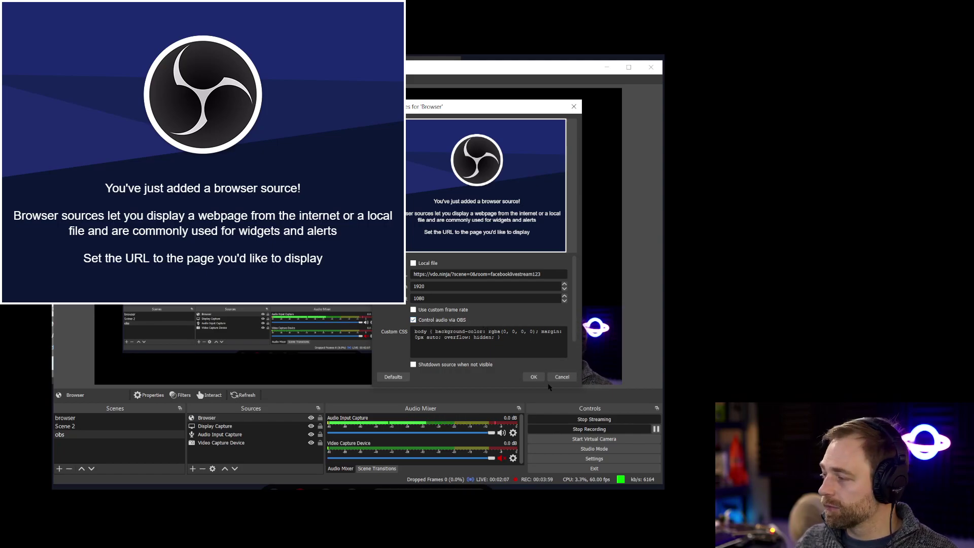
Step: Save the Browser source properties with OK
{"action": "left_click", "coordinate": [533, 377]}
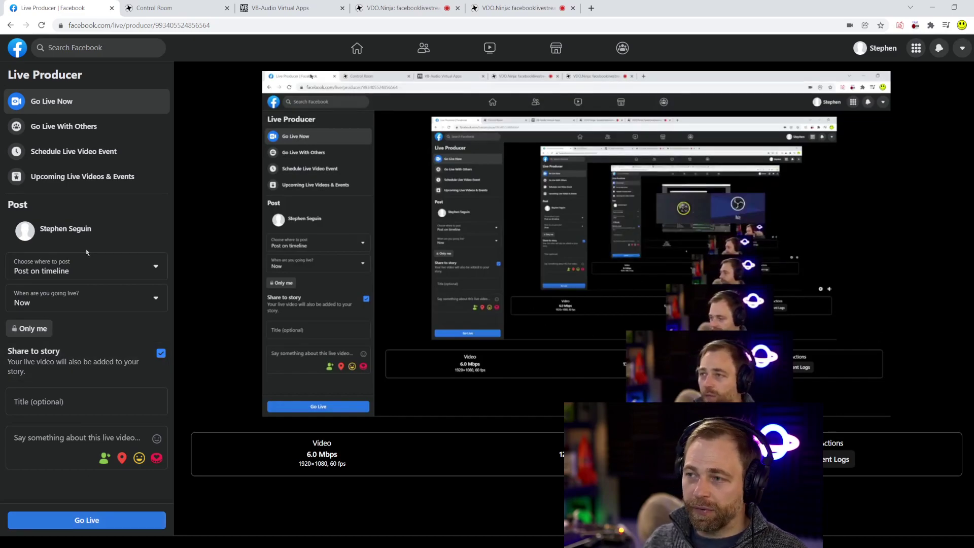
Step: Review Live Producer's expanded stream settings and the VDO.Ninja guest tab
{"action": "scroll", "coordinate": [370, 345], "scroll_direction": "down", "scroll_amount": 10}
{"action": "left_click", "coordinate": [370, 347]}
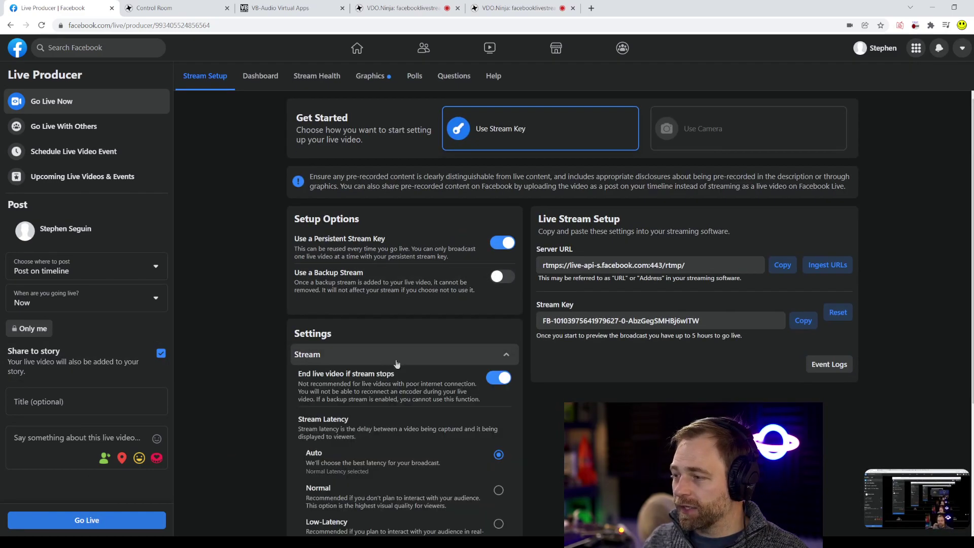
{"action": "scroll", "coordinate": [289, 365], "scroll_direction": "down", "scroll_amount": 2}
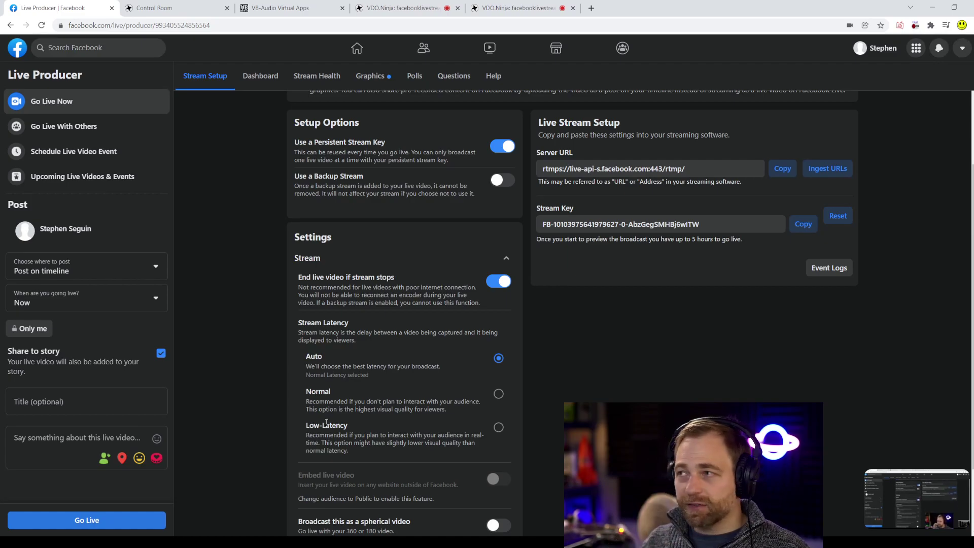
{"action": "left_click", "coordinate": [399, 8]}
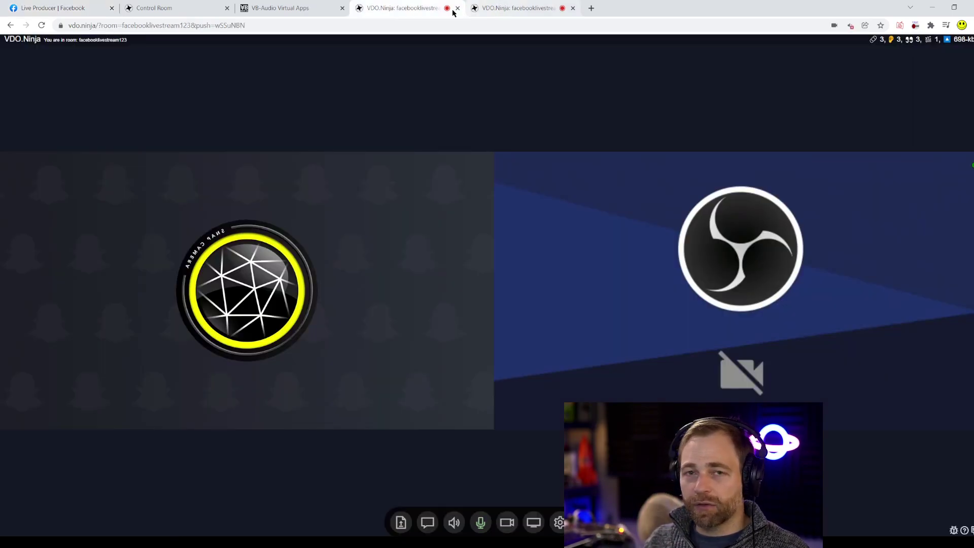
{"action": "left_click", "coordinate": [55, 9]}
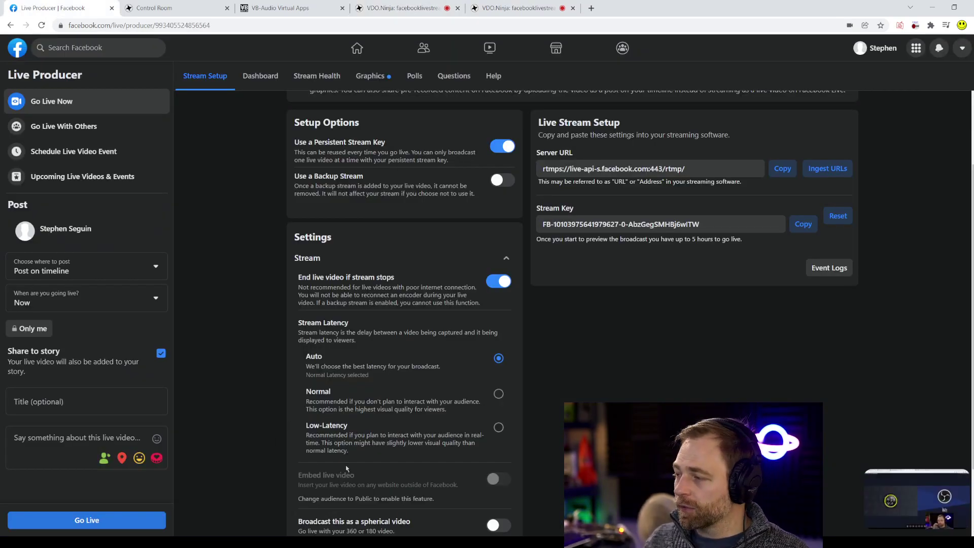
{"action": "scroll", "coordinate": [347, 468], "scroll_direction": "down", "scroll_amount": 1}
{"action": "scroll", "coordinate": [335, 451], "scroll_direction": "up", "scroll_amount": 2}
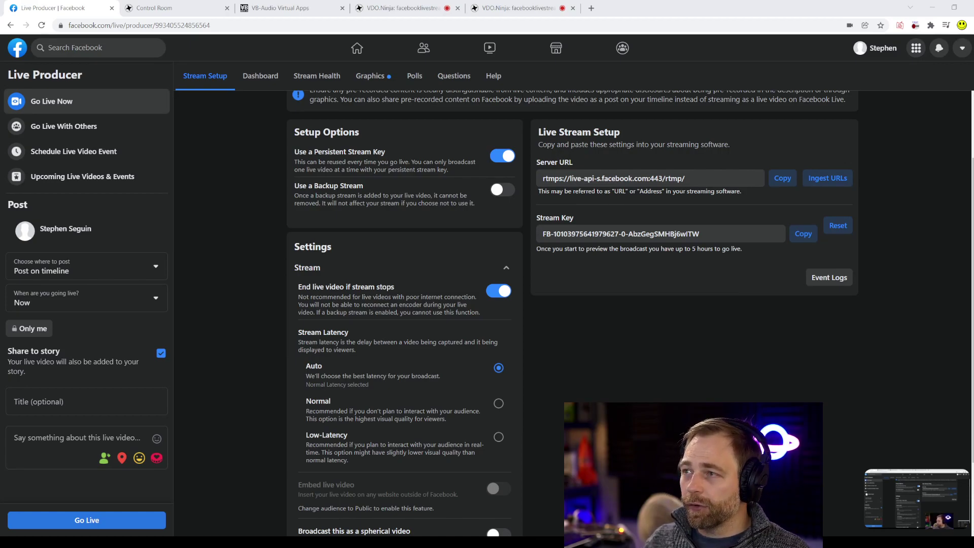
Step: Remove the producer ID from the address and load a fresh Live Producer page
{"action": "double_click", "coordinate": [188, 25]}
{"action": "key", "text": "BackSpace"}
{"action": "key", "text": "Return"}
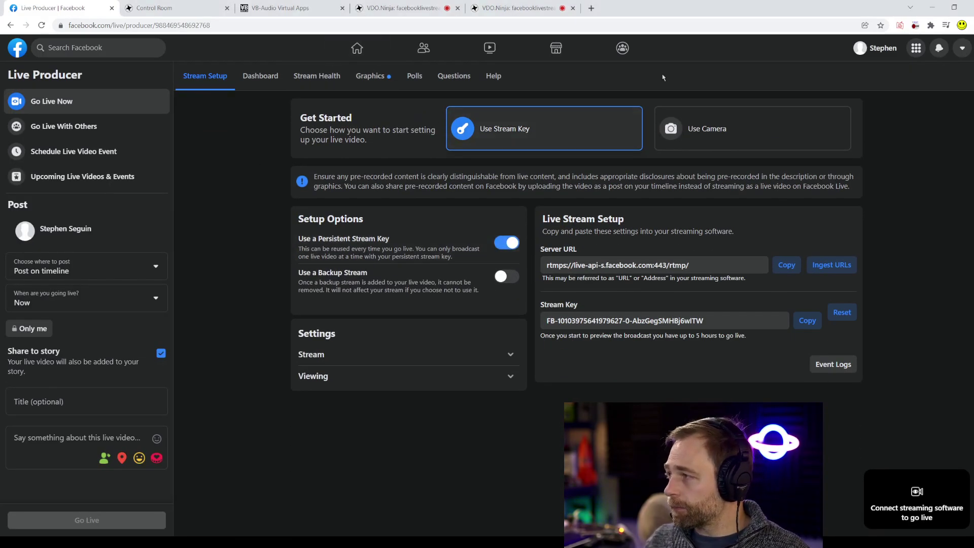
Step: Choose Use Camera, reload Live Producer, and choose Use Camera again
{"action": "left_click", "coordinate": [667, 133]}
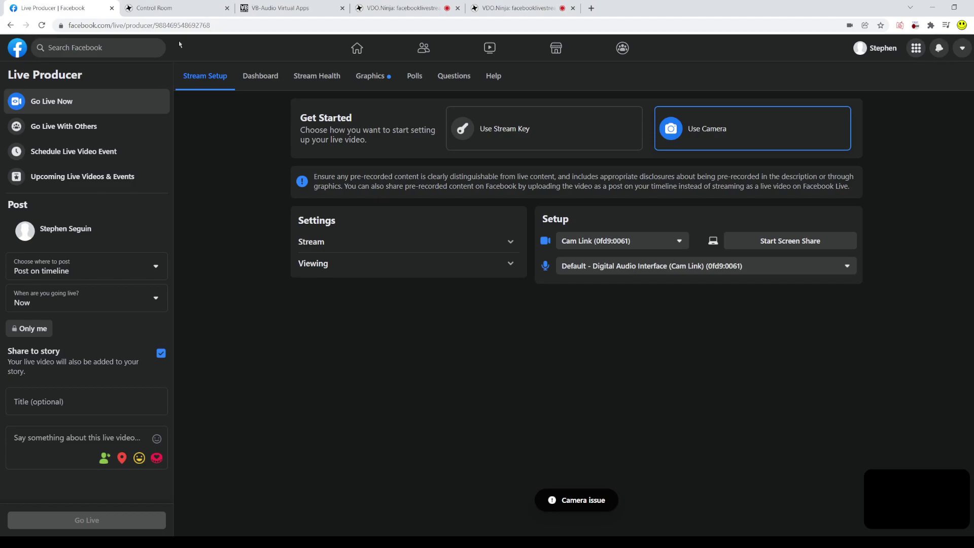
{"action": "left_click", "coordinate": [42, 25]}
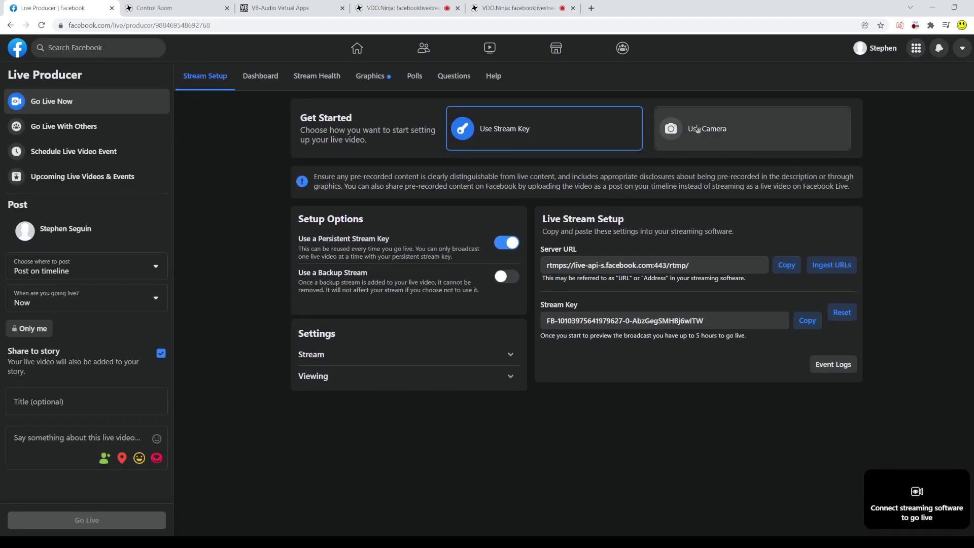
{"action": "left_click", "coordinate": [698, 129]}
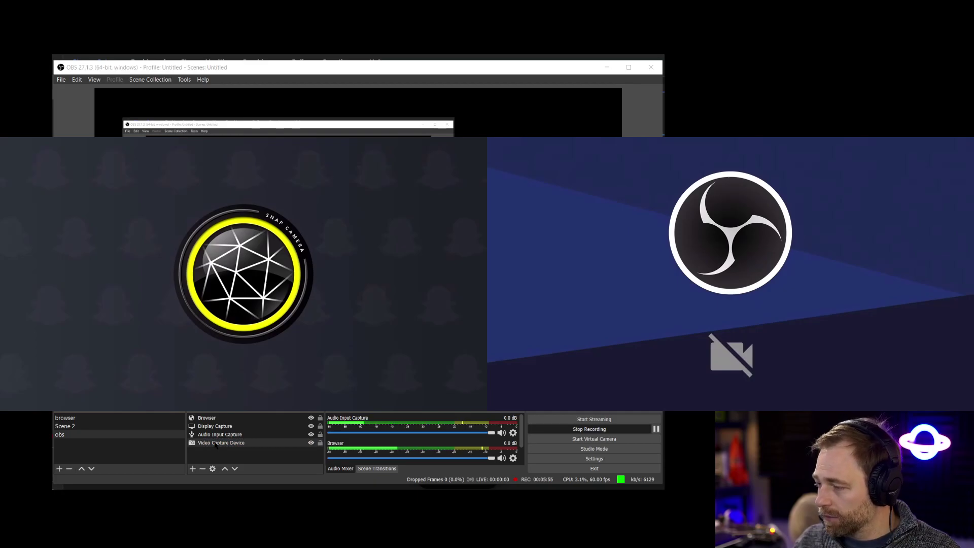
Step: Delete the webcam and browser sources from the OBS scene
{"action": "key", "text": "Delete"}
{"action": "left_click", "coordinate": [211, 418]}
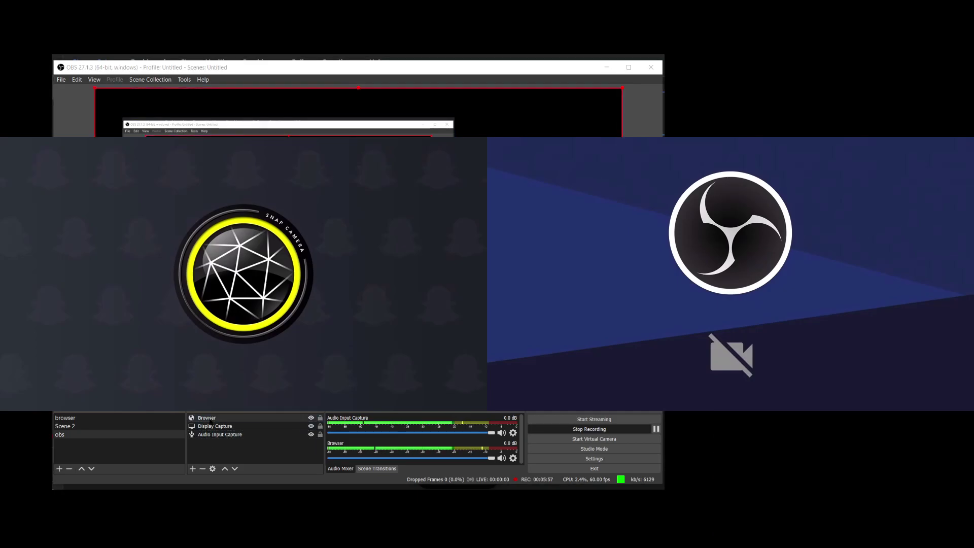
{"action": "key", "text": "Delete"}
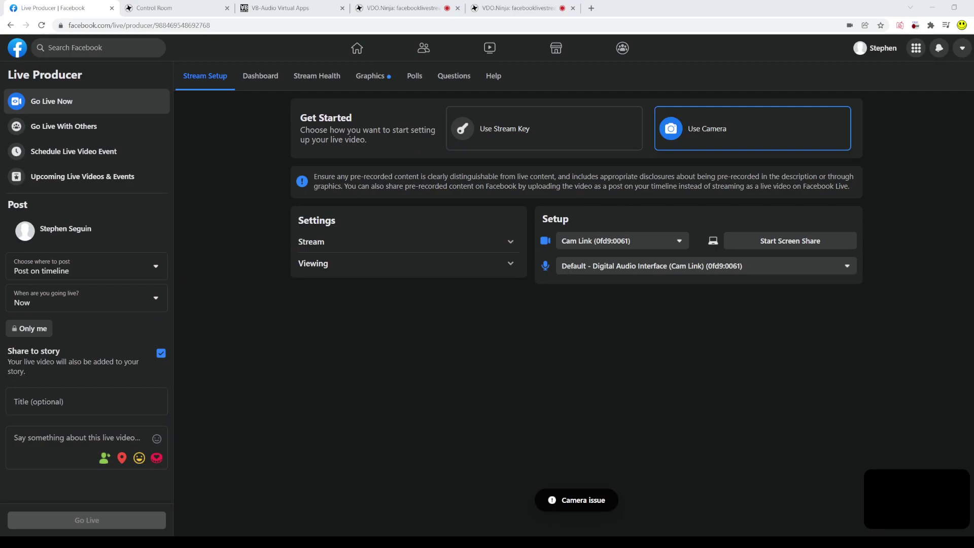
Step: Load a fresh Live Producer session without the producer ID and choose Use Camera
{"action": "left_click_drag", "start_coordinate": [163, 25], "coordinate": [298, 38]}
{"action": "key", "text": "BackSpace"}
{"action": "key", "text": "Return"}
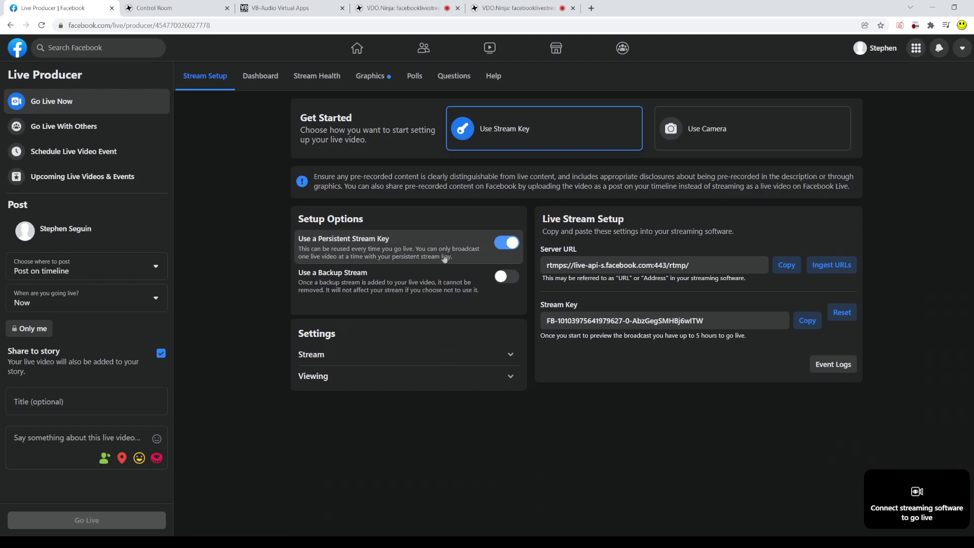
{"action": "left_click", "coordinate": [708, 129]}
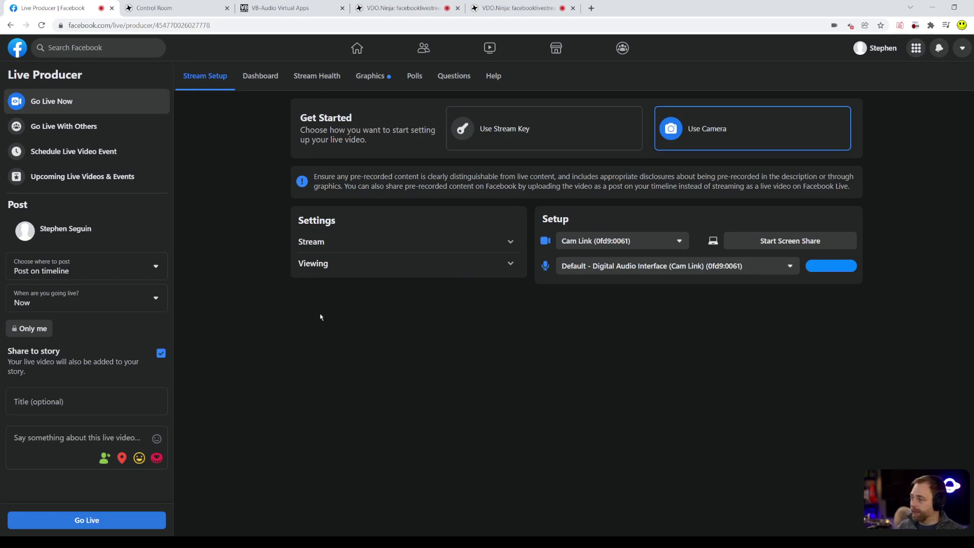
{"action": "left_click", "coordinate": [905, 490]}
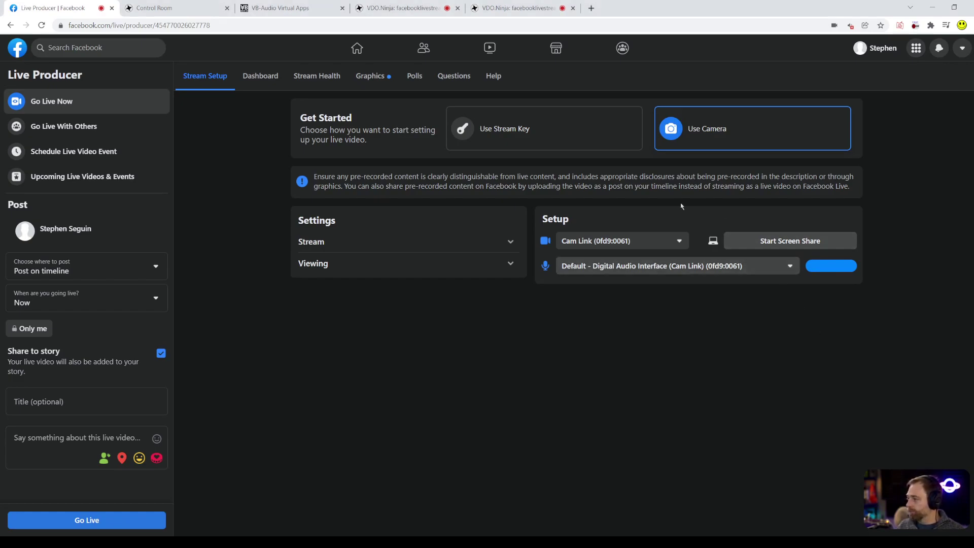
Step: Try OBS Virtual Camera as the camera, then switch back to Cam Link
{"action": "left_click", "coordinate": [622, 241]}
{"action": "left_click", "coordinate": [597, 346]}
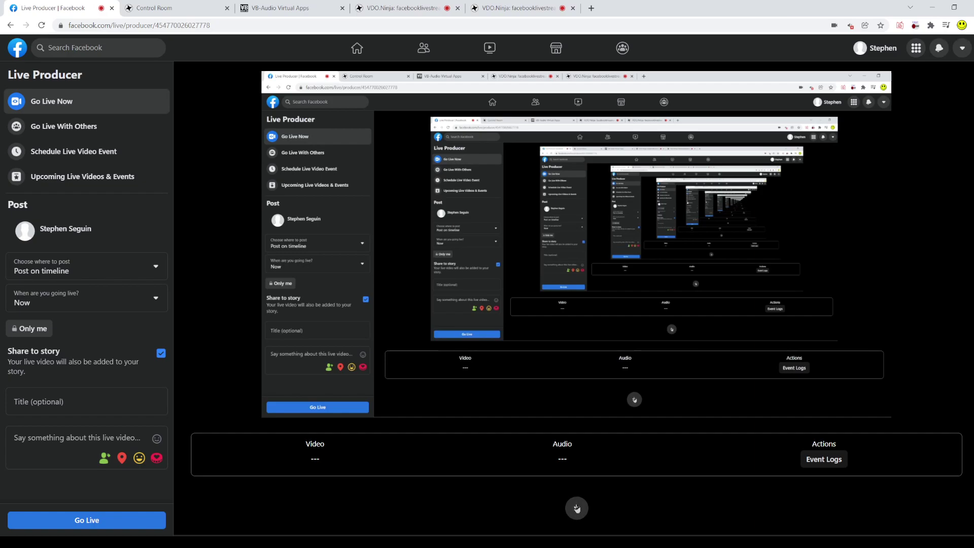
{"action": "left_click", "coordinate": [577, 508]}
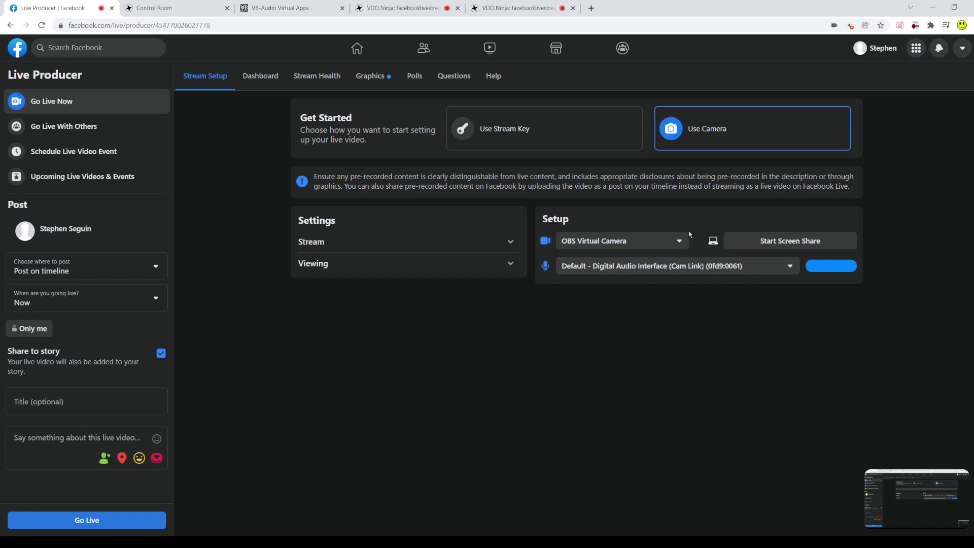
{"action": "left_click", "coordinate": [622, 240]}
{"action": "left_click", "coordinate": [599, 295]}
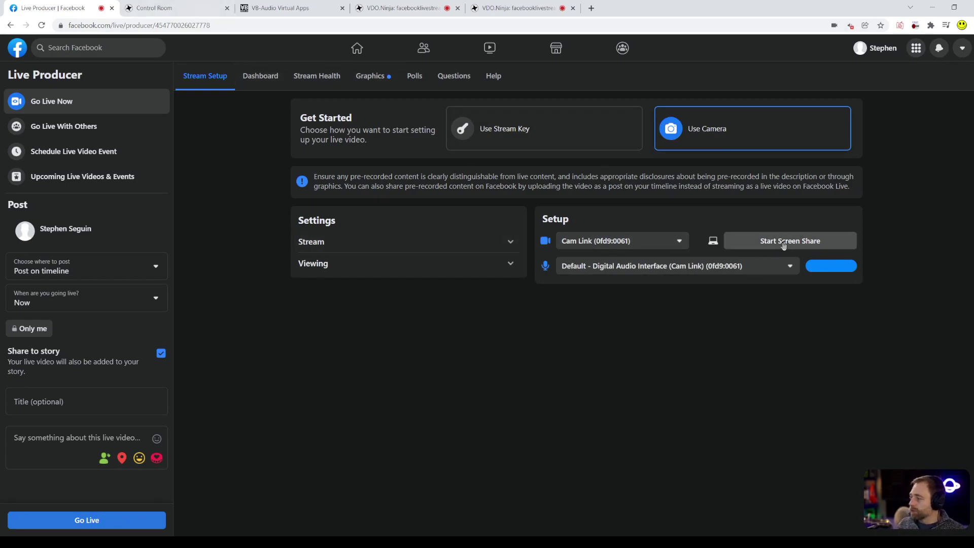
Step: Copy the facebooklivestream123 Capture a Group Scene link into a new tab, then return to Live Producer
{"action": "left_click", "coordinate": [168, 7]}
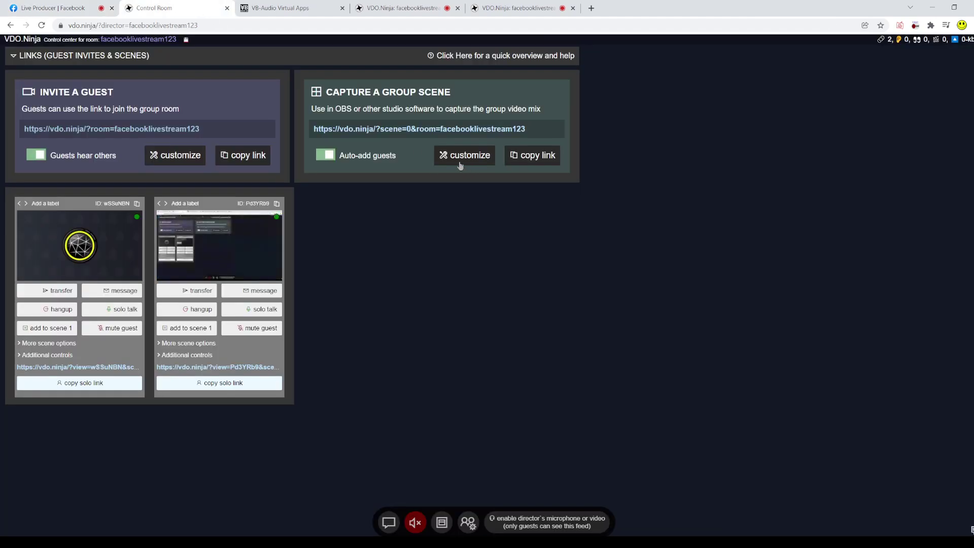
{"action": "left_click", "coordinate": [390, 127]}
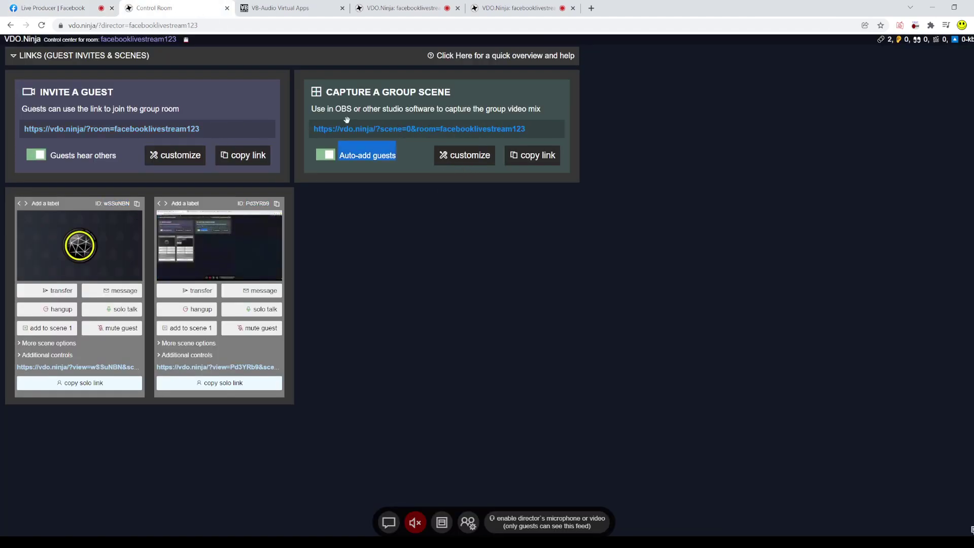
{"action": "left_click", "coordinate": [390, 127]}
{"action": "left_click", "coordinate": [591, 8]}
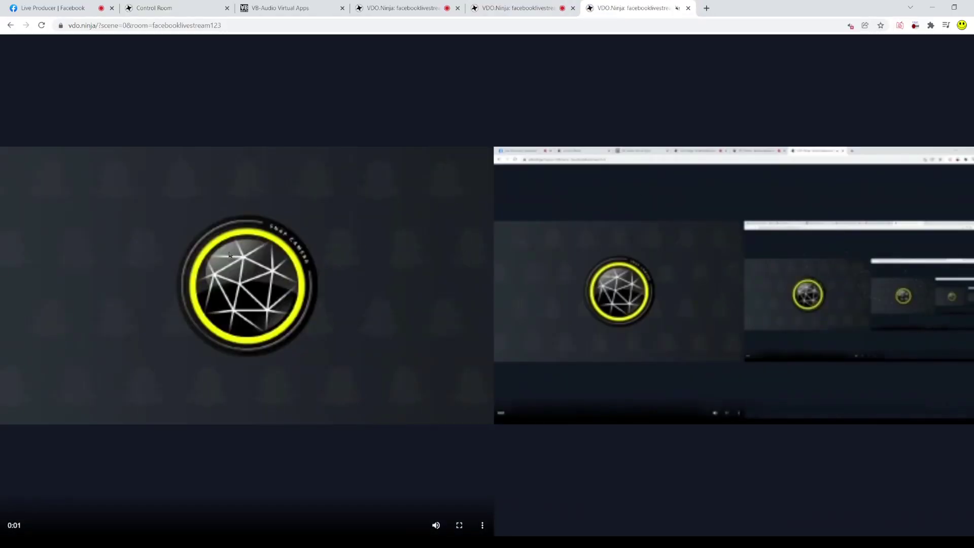
{"action": "left_click", "coordinate": [51, 8]}
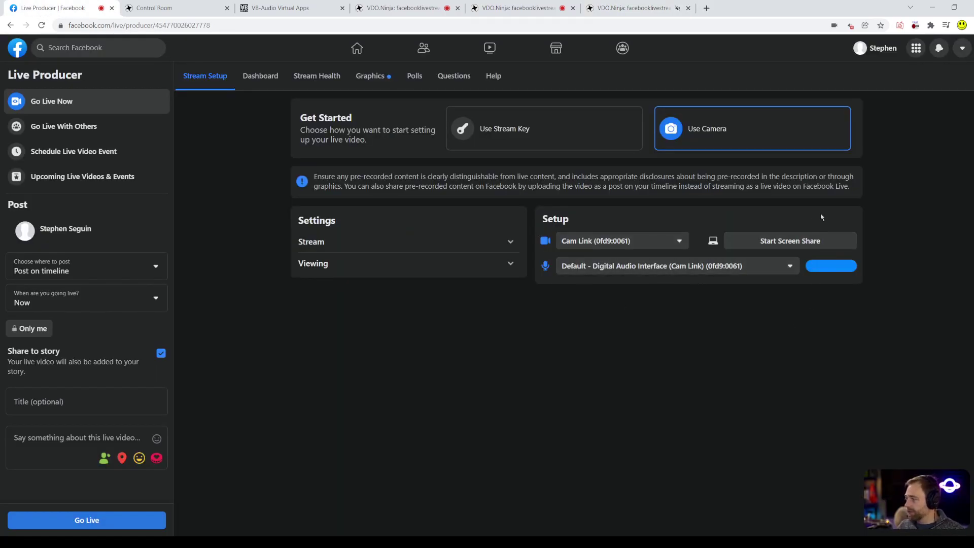
Step: Screen-share the VDO.Ninja scene=0 group Chrome tab into Live Producer
{"action": "left_click", "coordinate": [787, 248]}
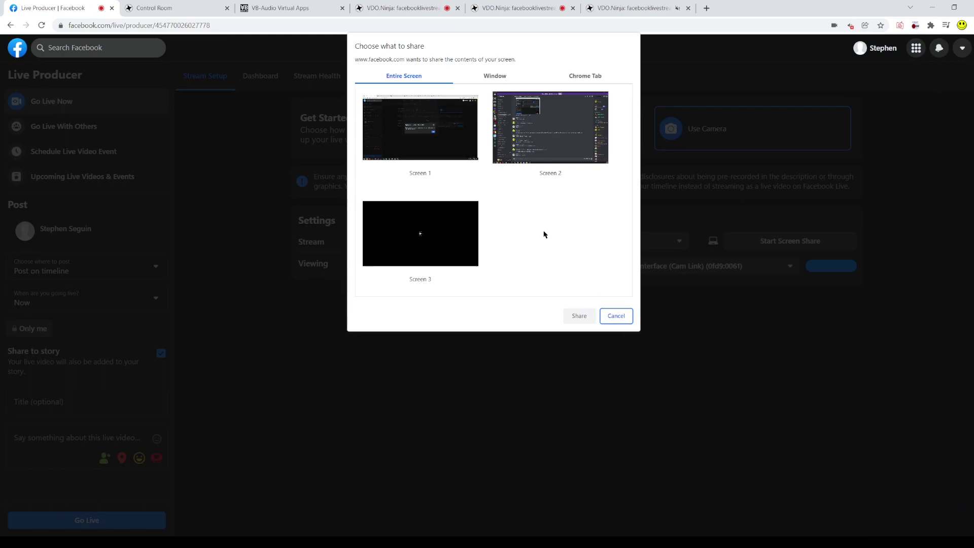
{"action": "left_click", "coordinate": [574, 80]}
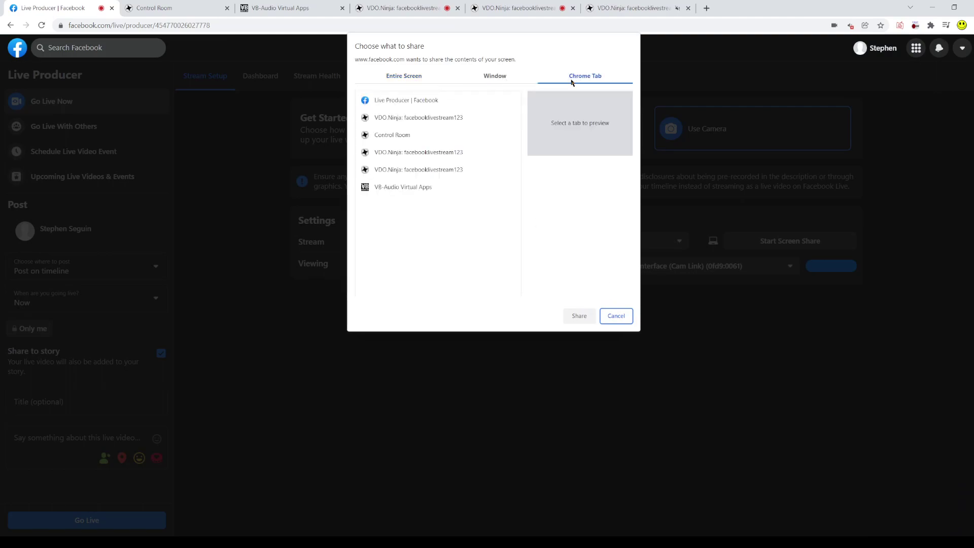
{"action": "left_click", "coordinate": [403, 120]}
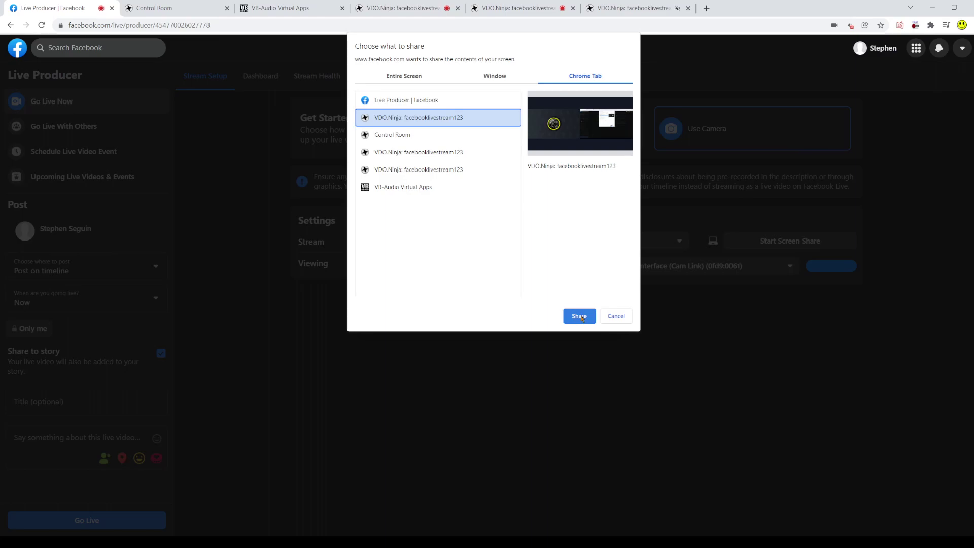
{"action": "left_click", "coordinate": [387, 161]}
{"action": "left_click", "coordinate": [390, 171]}
{"action": "left_click", "coordinate": [417, 124]}
{"action": "left_click", "coordinate": [581, 316]}
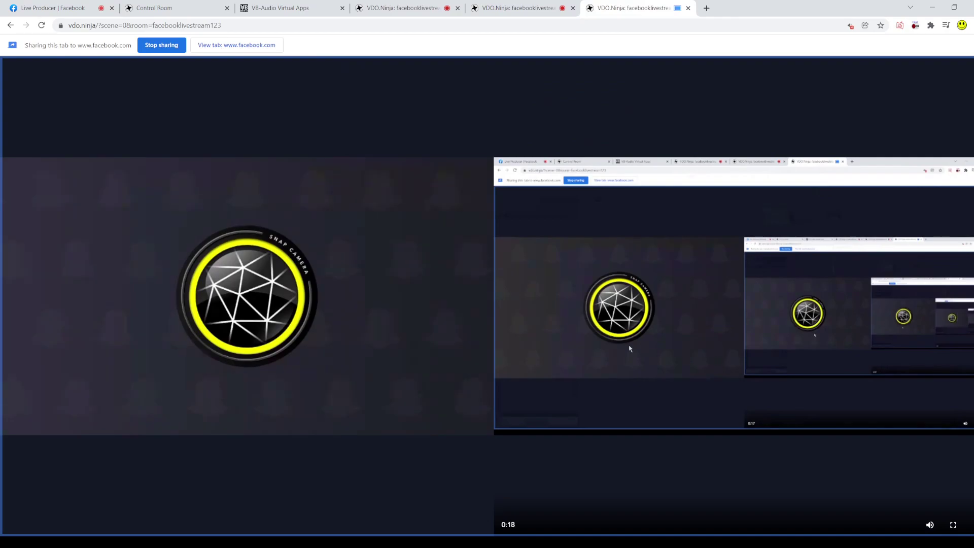
{"action": "left_click", "coordinate": [72, 12]}
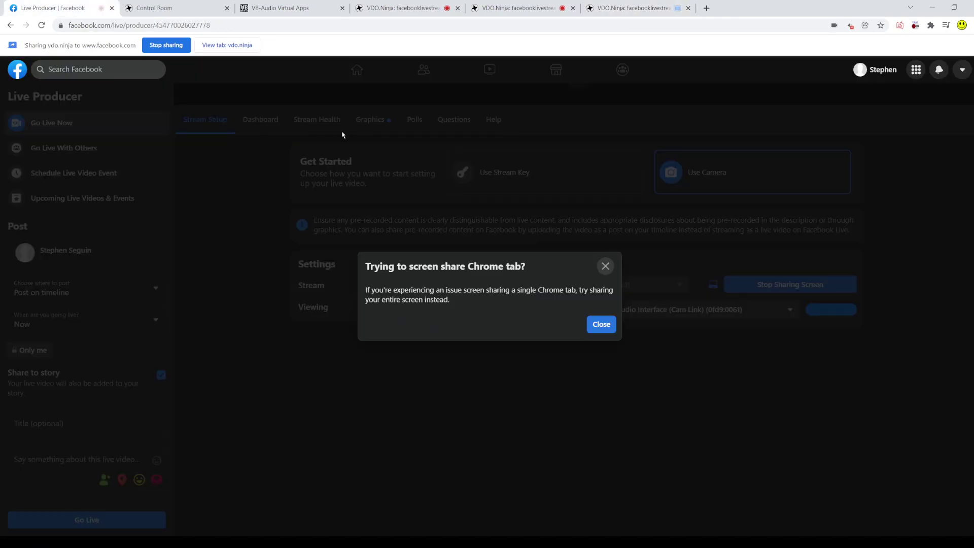
Step: Close the 'Trying to screen share Chrome tab?' warning and look through the VDO.Ninja and VB-Audio tabs
{"action": "left_click", "coordinate": [599, 323]}
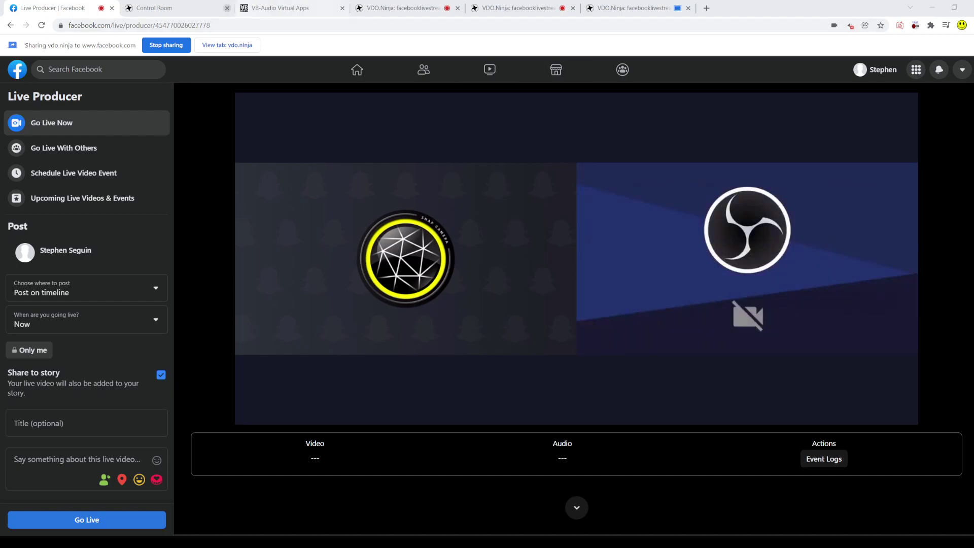
{"action": "left_click", "coordinate": [190, 14]}
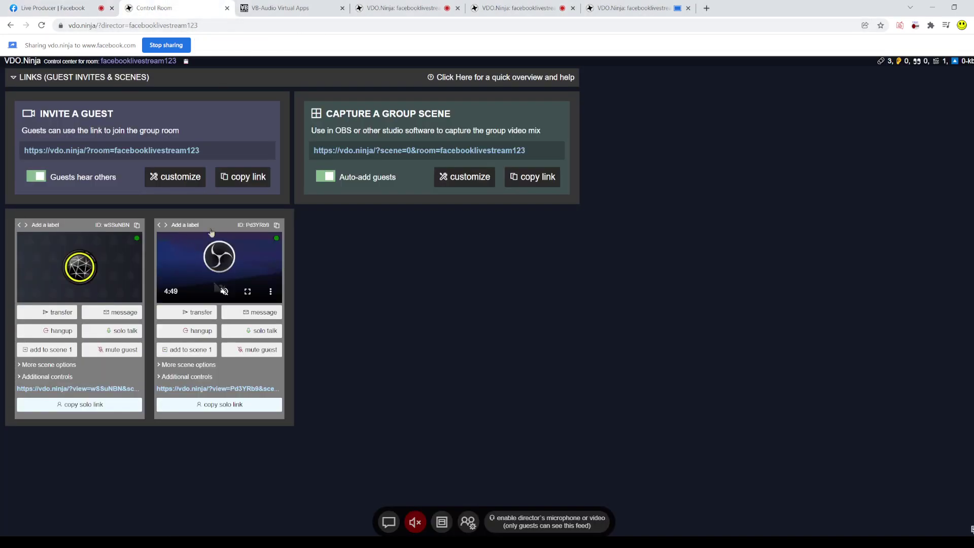
{"action": "left_click", "coordinate": [284, 7]}
{"action": "left_click", "coordinate": [401, 7]}
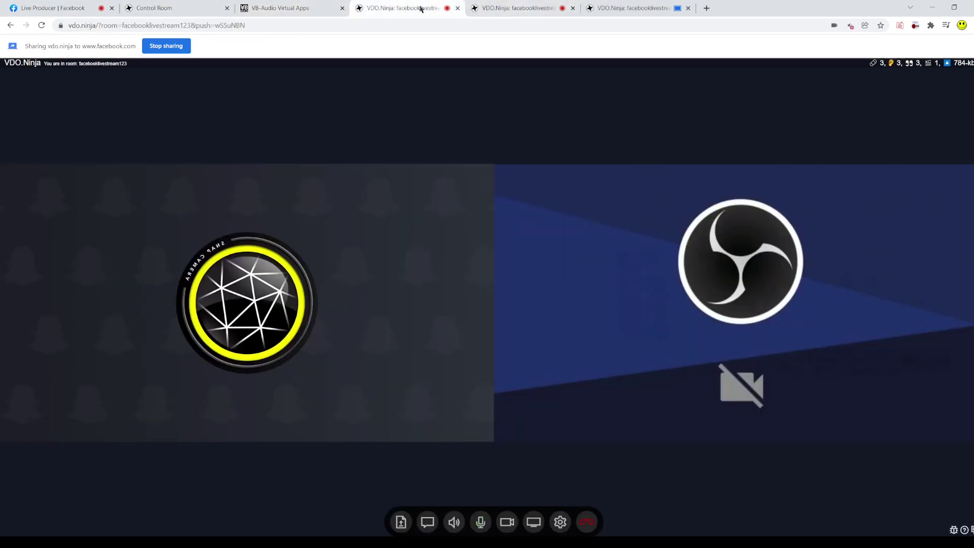
{"action": "left_click", "coordinate": [520, 10]}
{"action": "left_click", "coordinate": [66, 8]}
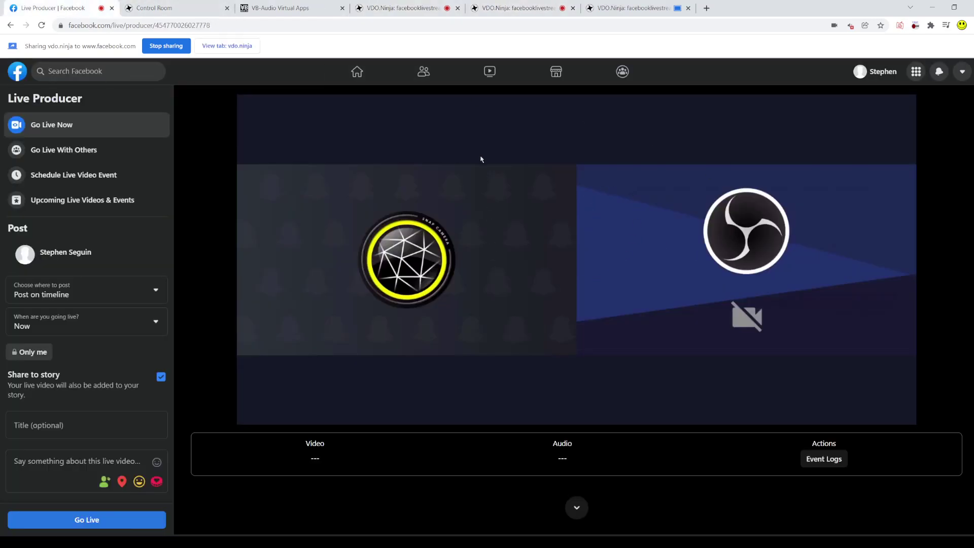
Step: Compare the shared VDO.Ninja scene tab against the Live Producer preview
{"action": "left_click", "coordinate": [632, 8]}
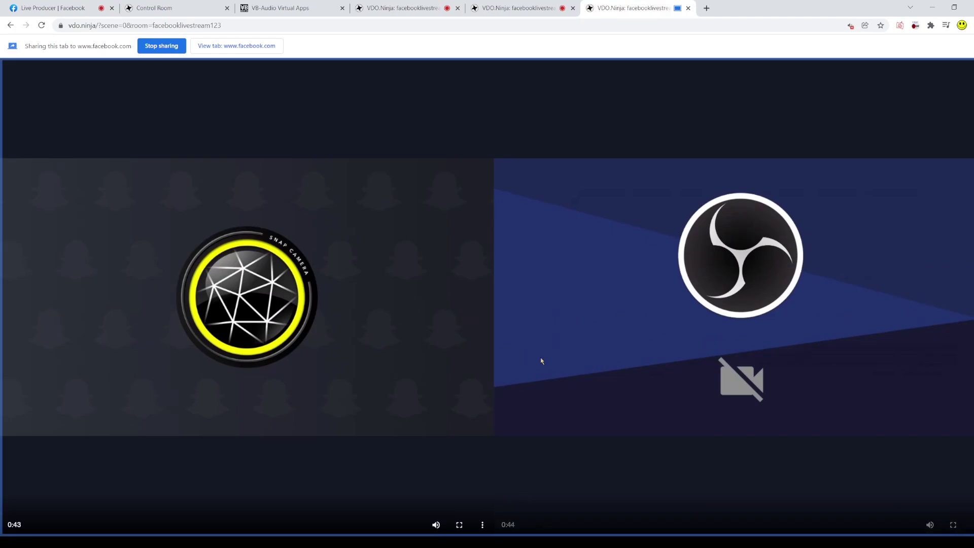
{"action": "left_click", "coordinate": [52, 7]}
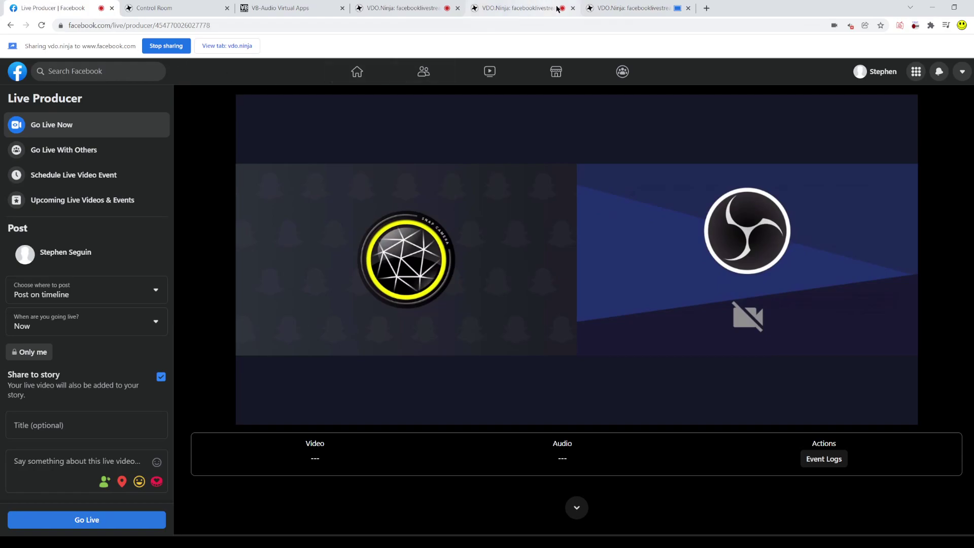
{"action": "left_click", "coordinate": [632, 8]}
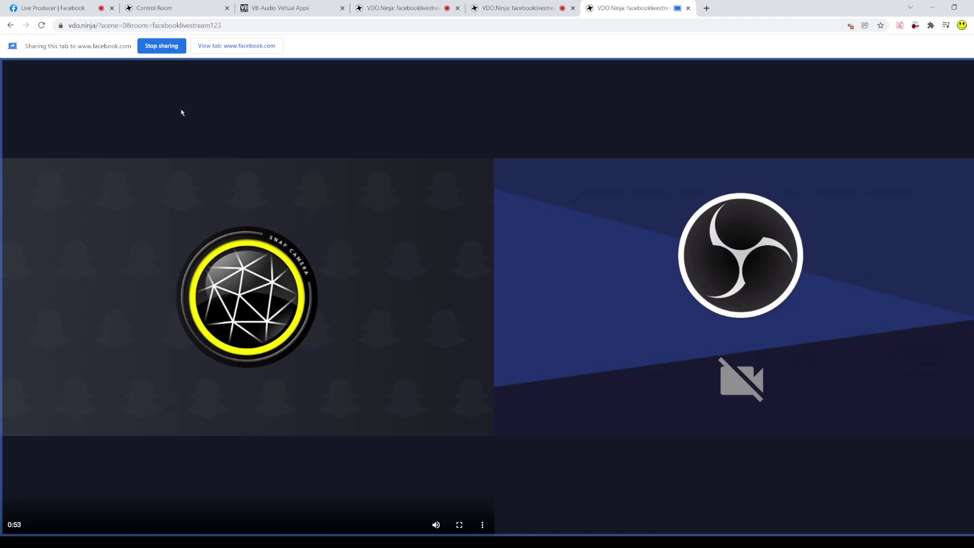
{"action": "left_click", "coordinate": [36, 9]}
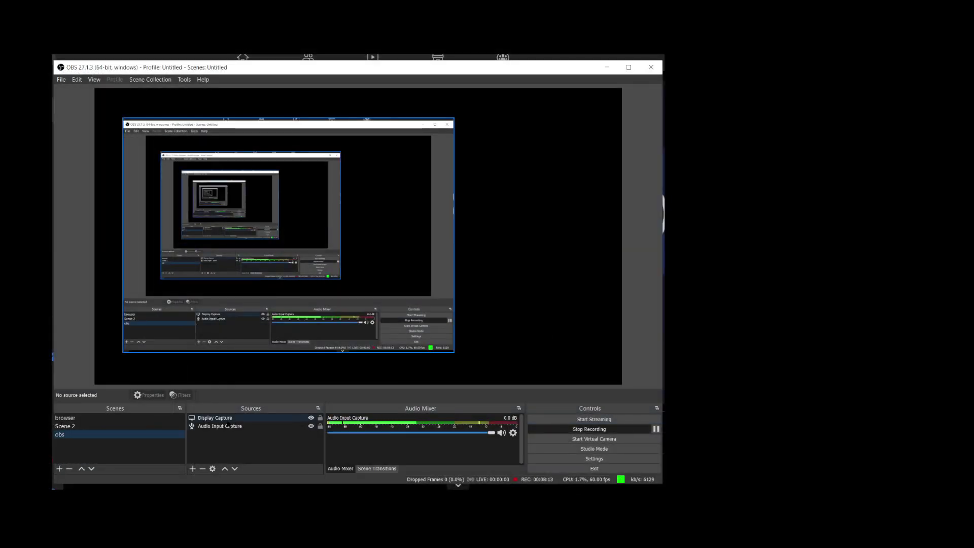
Step: Check OBS Display Capture's selected display, then select the VDO.Ninja scene tab's address to copy
{"action": "double_click", "coordinate": [328, 333]}
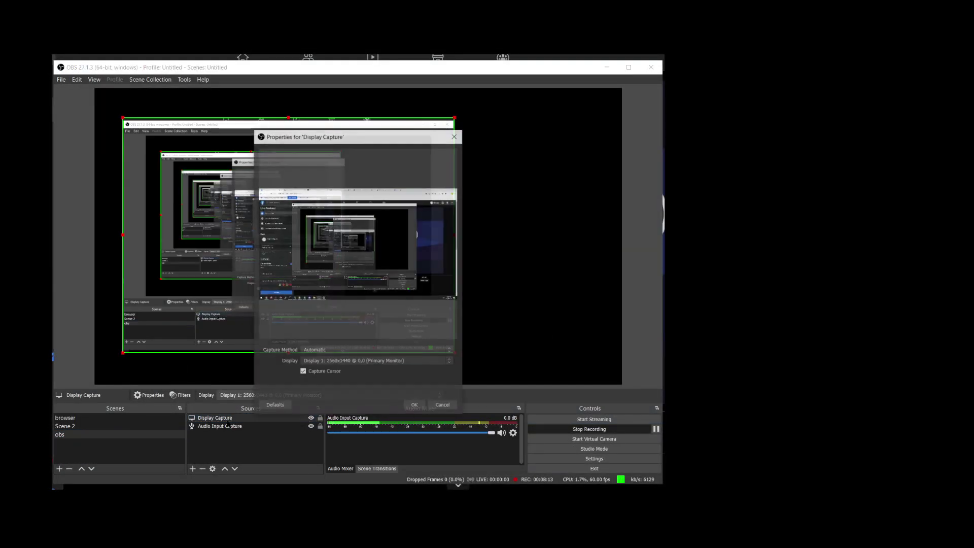
{"action": "left_click", "coordinate": [325, 362]}
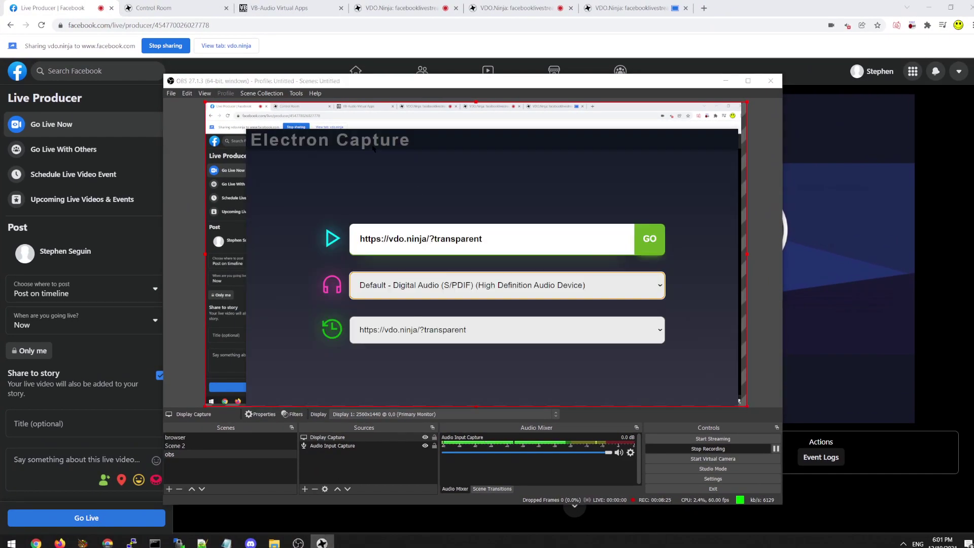
{"action": "left_click_drag", "start_coordinate": [373, 148], "coordinate": [336, 139]}
{"action": "left_click", "coordinate": [623, 4]}
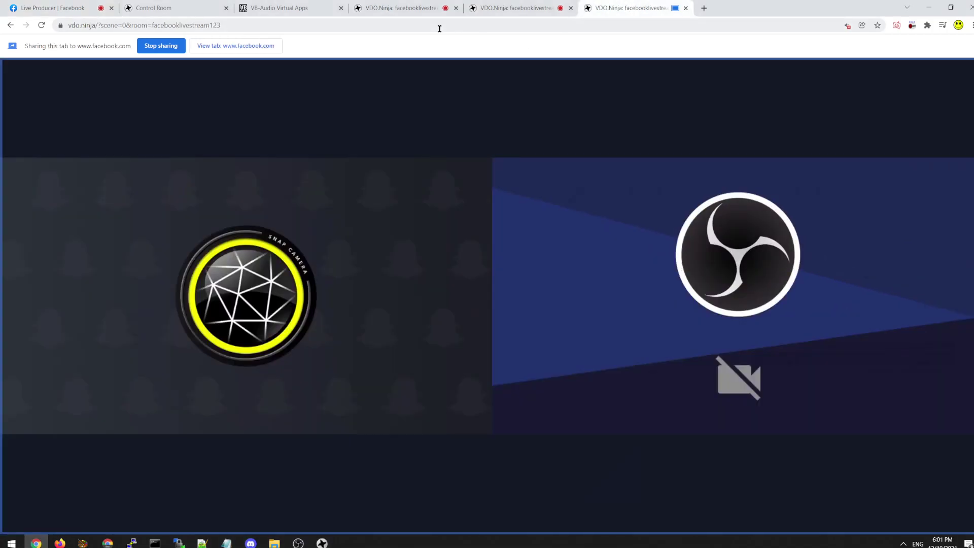
{"action": "left_click", "coordinate": [92, 25]}
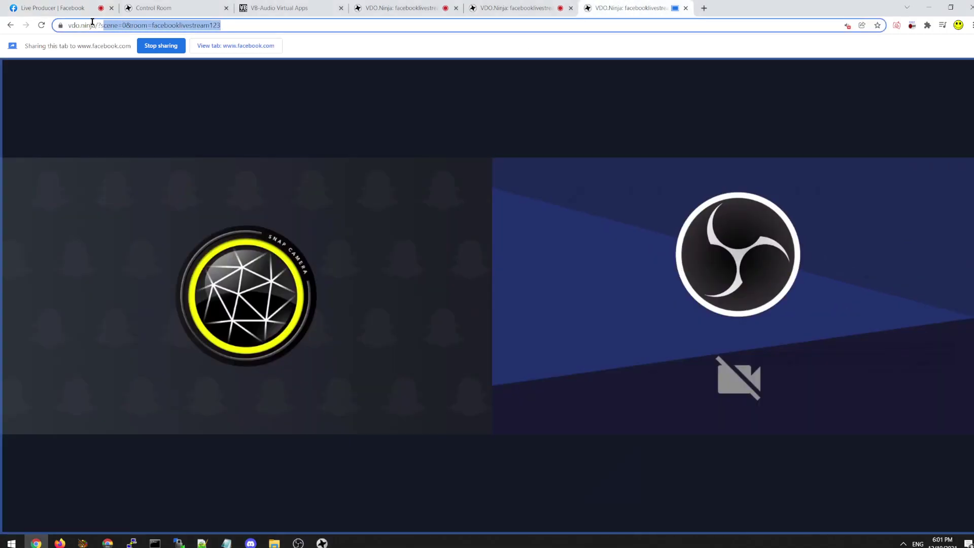
Step: Close the scene browser tab and load the pasted scene URL in Electron Capture
{"action": "left_click", "coordinate": [685, 8]}
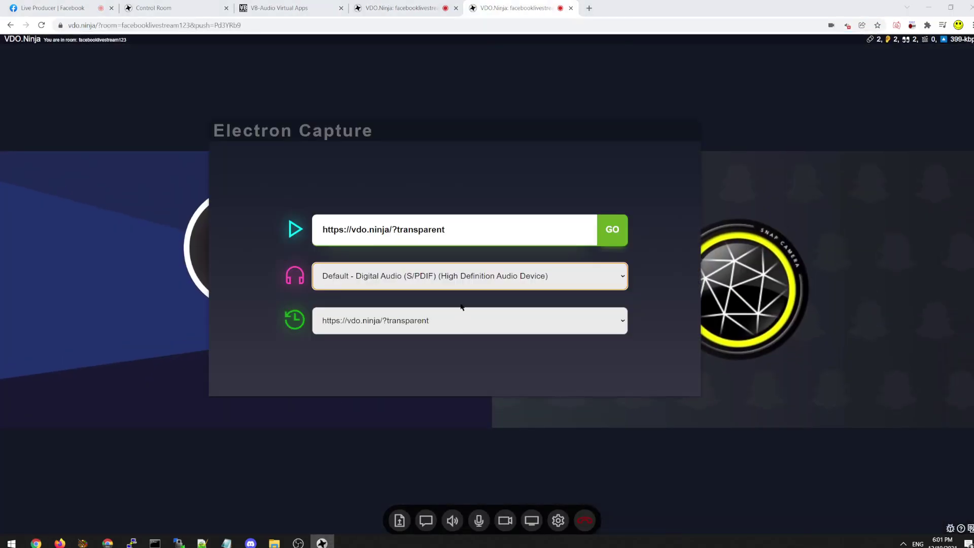
{"action": "left_click", "coordinate": [316, 235]}
{"action": "key", "text": "ctrl+a"}
{"action": "key", "text": "ctrl+v"}
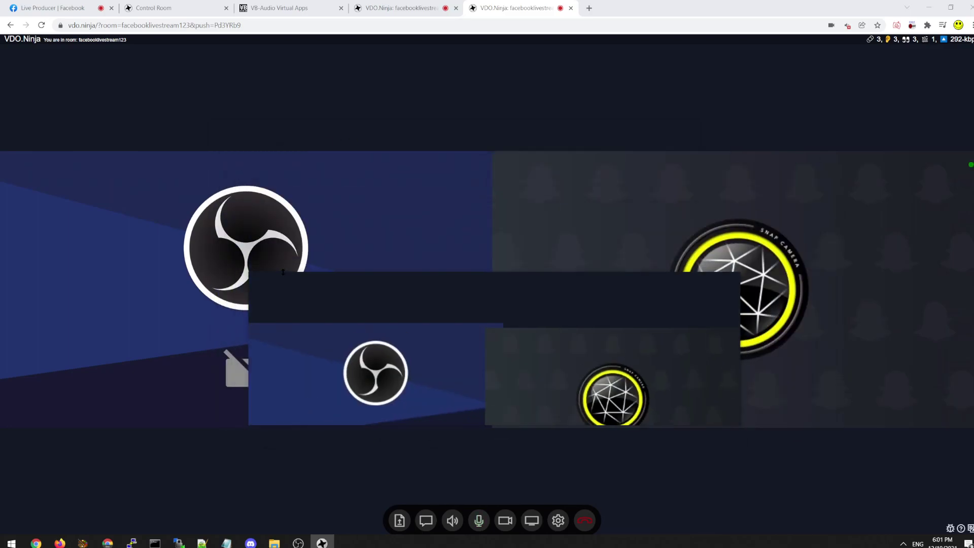
Step: Resize the Electron Capture window to 1280x720
{"action": "right_click", "coordinate": [364, 192]}
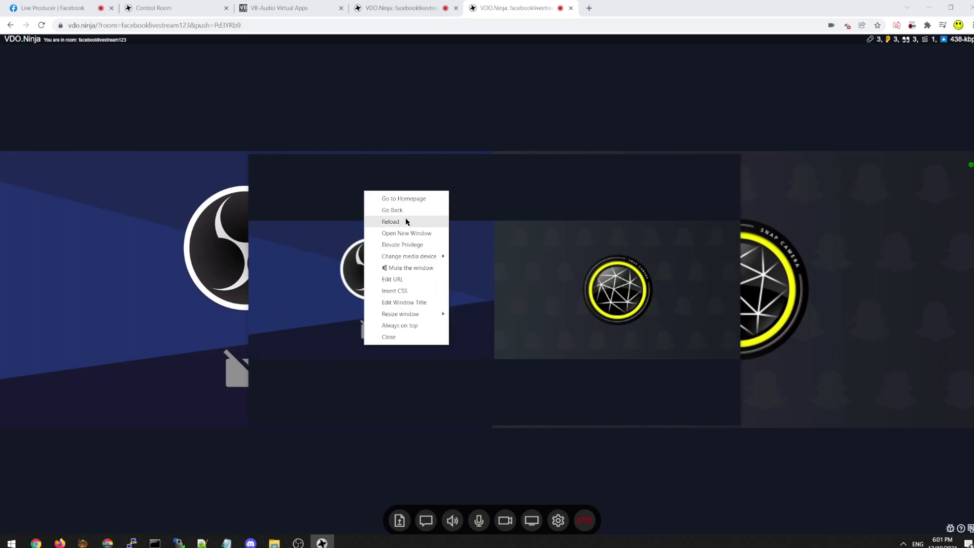
{"action": "mouse_move", "coordinate": [409, 315]}
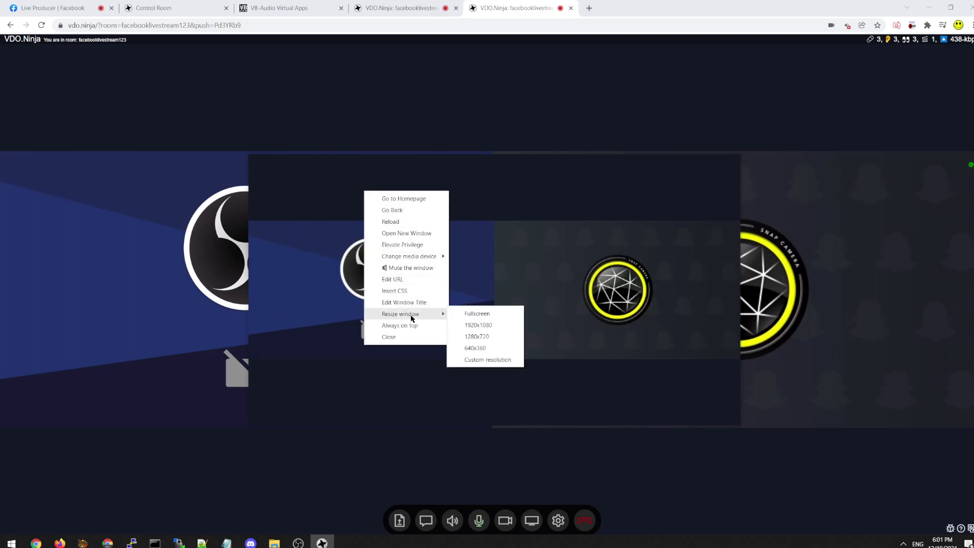
{"action": "left_click", "coordinate": [477, 336]}
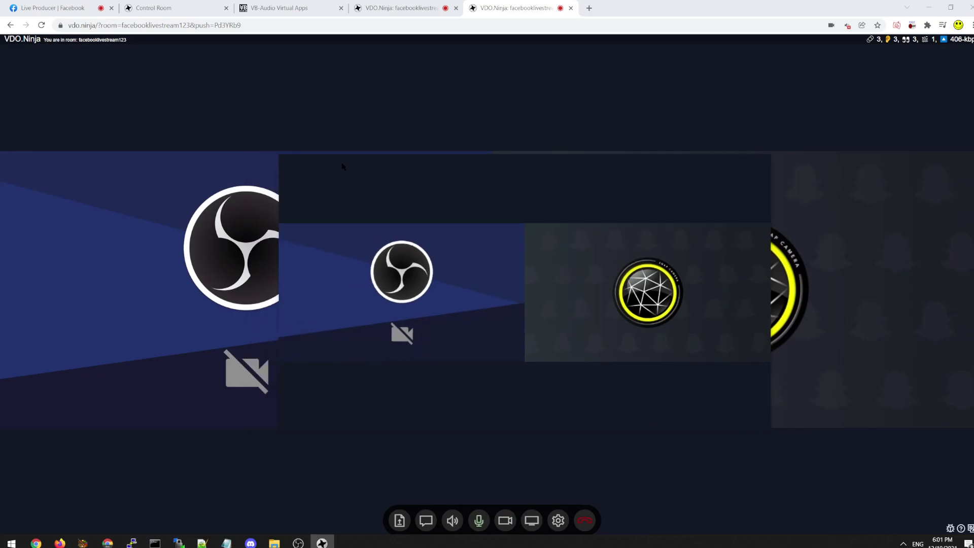
{"action": "left_click", "coordinate": [73, 9]}
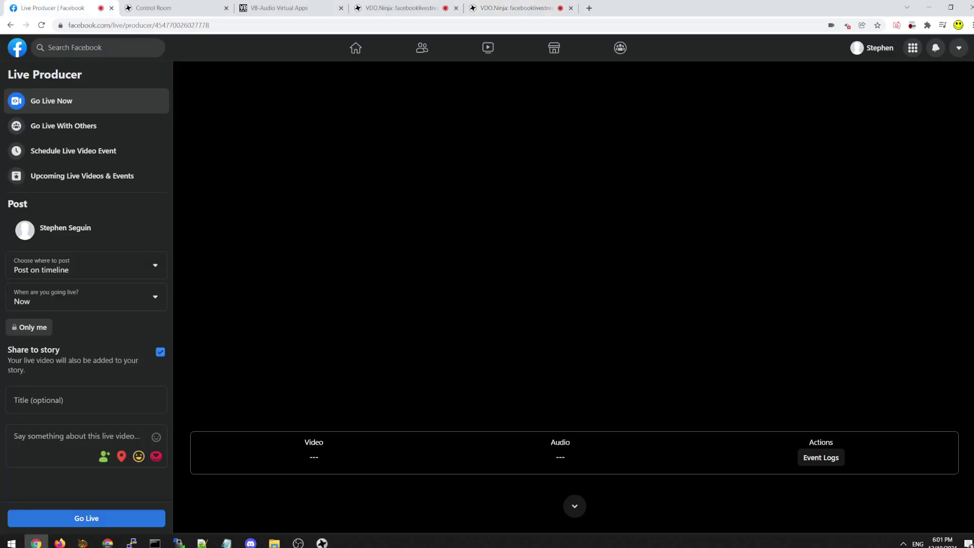
Step: Screen-share the Electron 1 window from Live Producer's Stream Setup
{"action": "scroll", "coordinate": [772, 428], "scroll_direction": "down", "scroll_amount": 5}
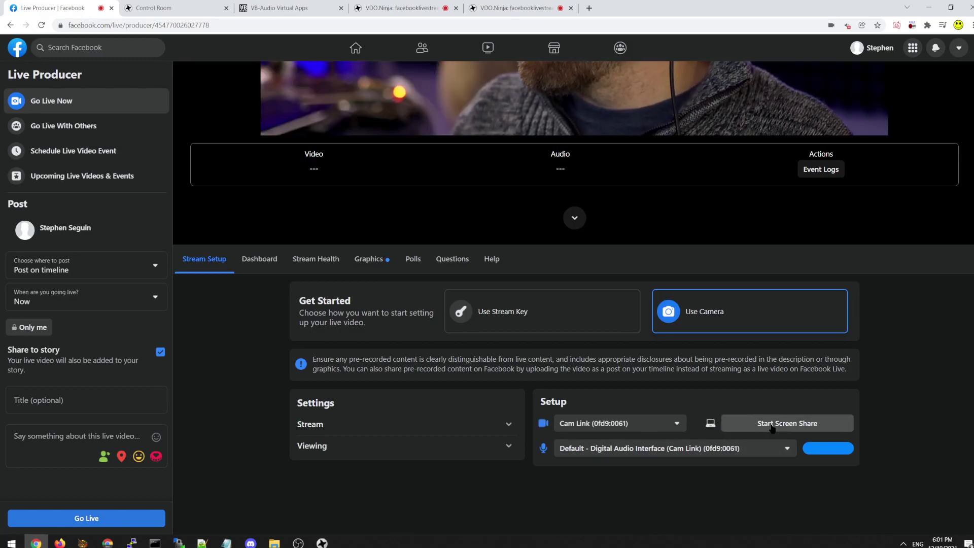
{"action": "left_click", "coordinate": [771, 429]}
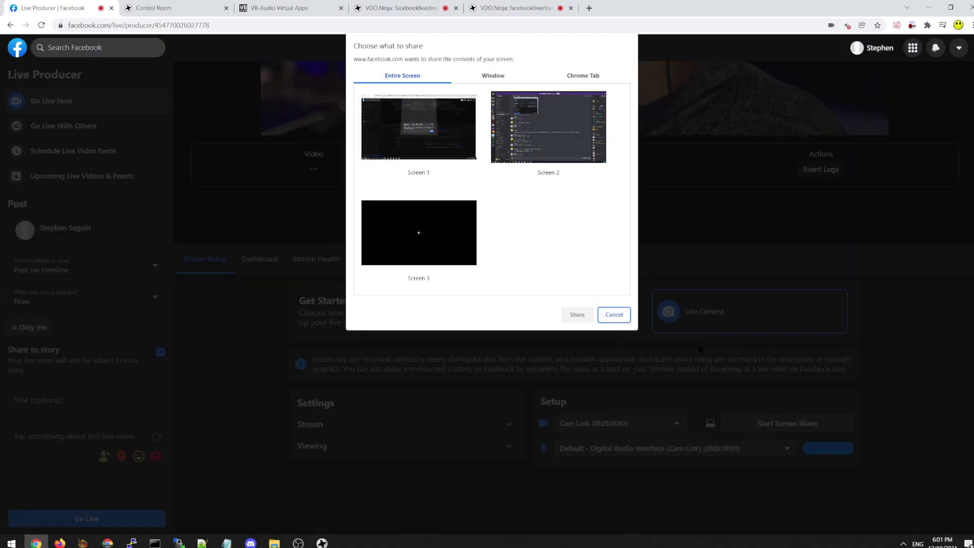
{"action": "left_click", "coordinate": [492, 77]}
{"action": "left_click", "coordinate": [472, 131]}
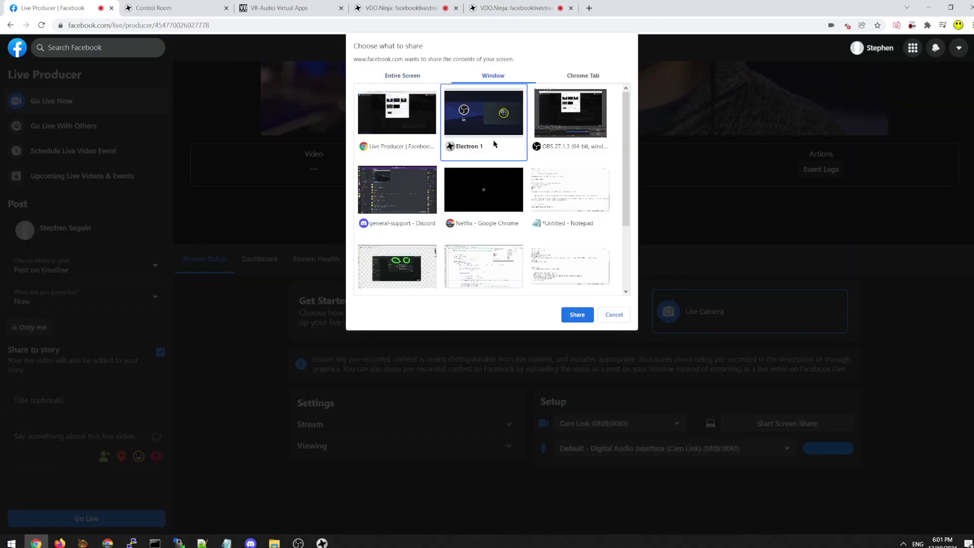
{"action": "left_click", "coordinate": [576, 314]}
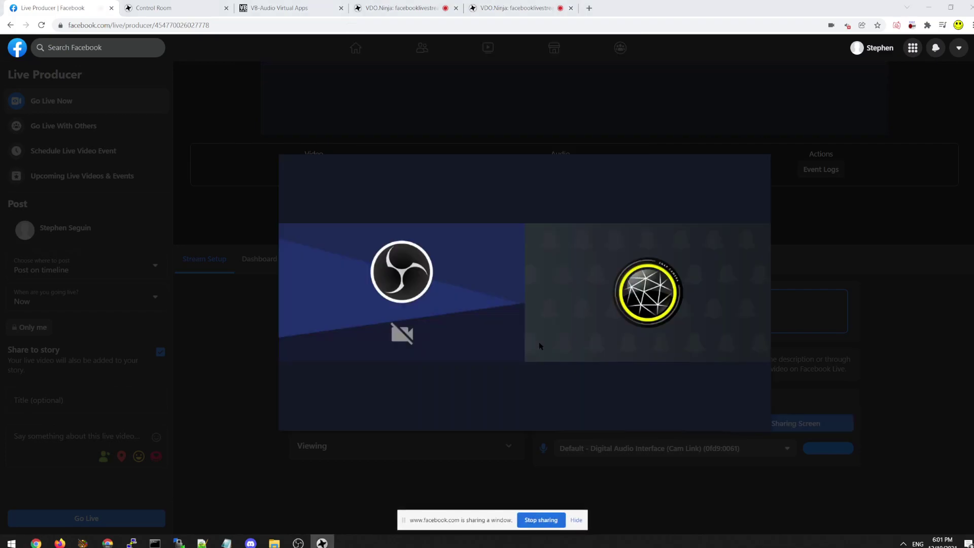
Step: Dismiss the tab-sharing warning and return the shared video from picture-in-picture to the page preview
{"action": "left_click_drag", "start_coordinate": [410, 162], "coordinate": [417, 192]}
{"action": "left_click", "coordinate": [151, 67]}
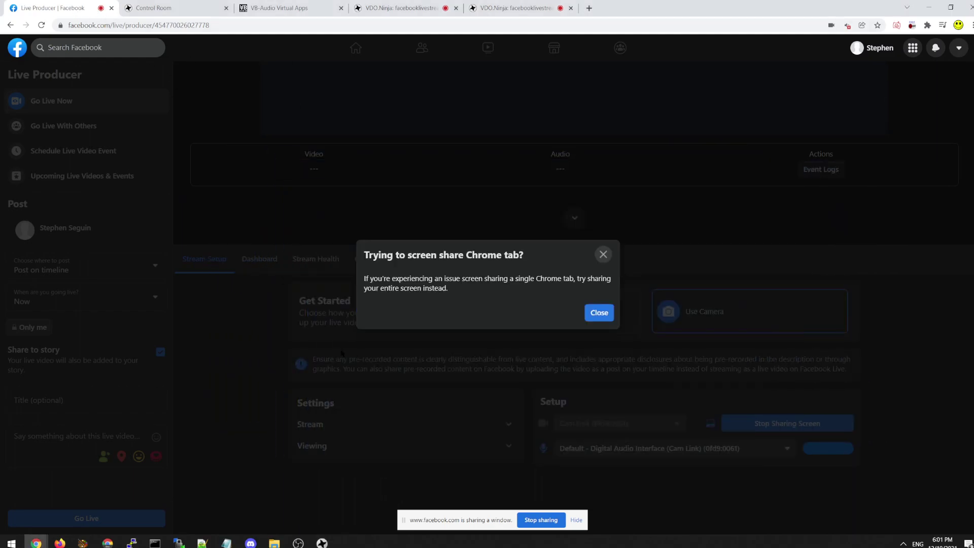
{"action": "left_click", "coordinate": [598, 313]}
{"action": "scroll", "coordinate": [761, 355], "scroll_direction": "down", "scroll_amount": 3}
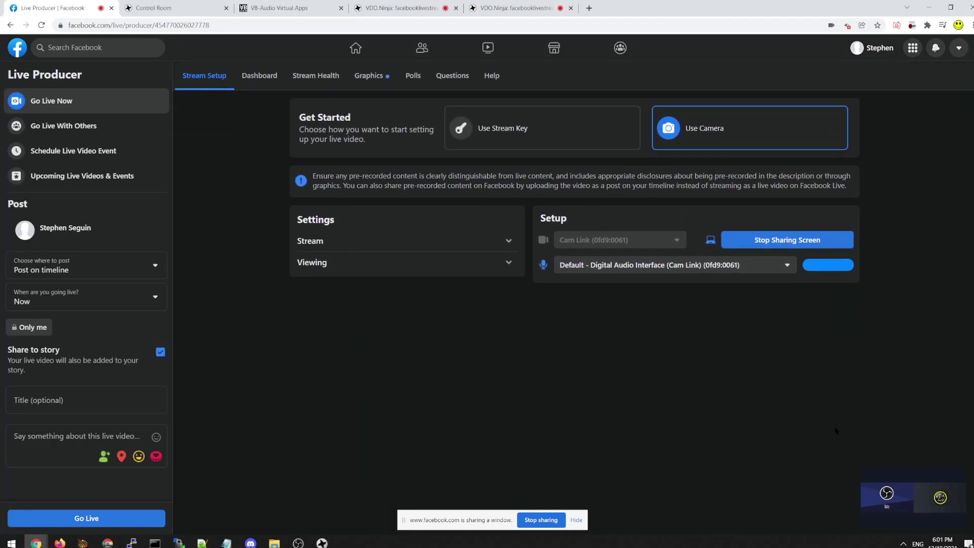
{"action": "left_click", "coordinate": [951, 480]}
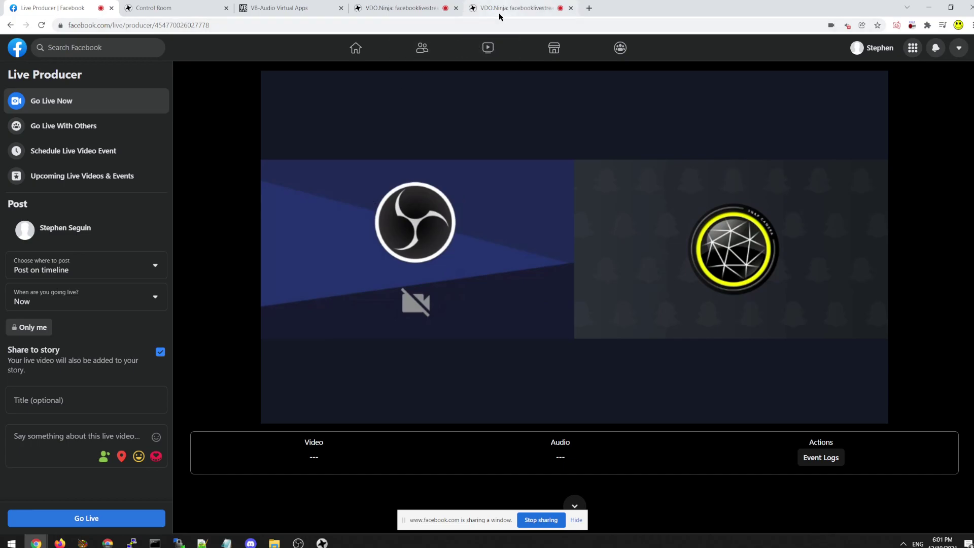
Step: Look through the open VDO.Ninja guest tabs and inspect a guest page's address
{"action": "left_click", "coordinate": [533, 9]}
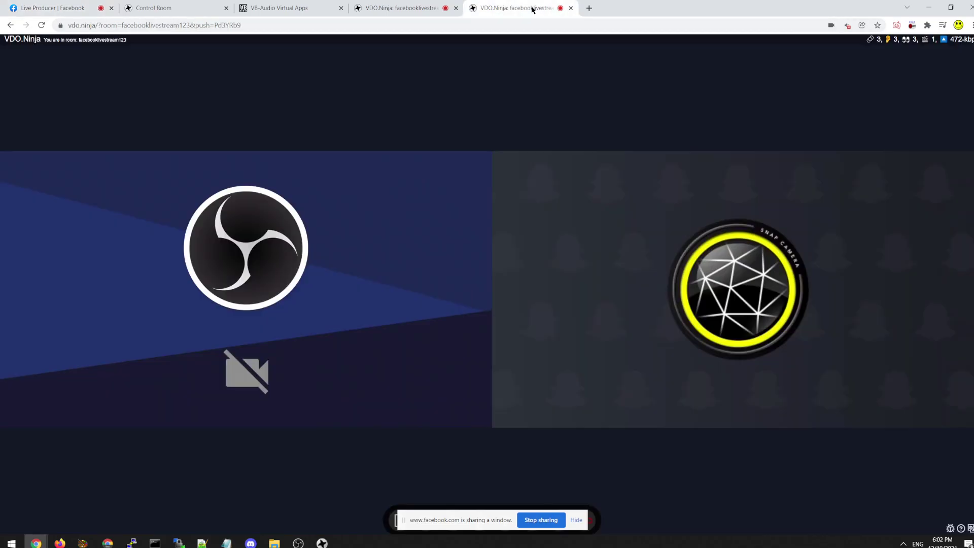
{"action": "left_click", "coordinate": [400, 9]}
{"action": "left_click", "coordinate": [167, 8]}
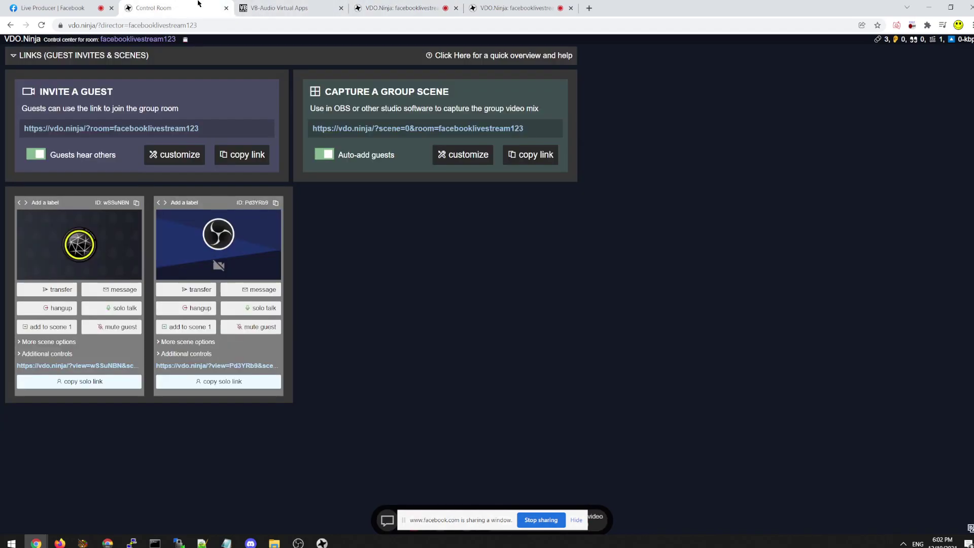
{"action": "left_click", "coordinate": [284, 7]}
{"action": "left_click", "coordinate": [406, 8]}
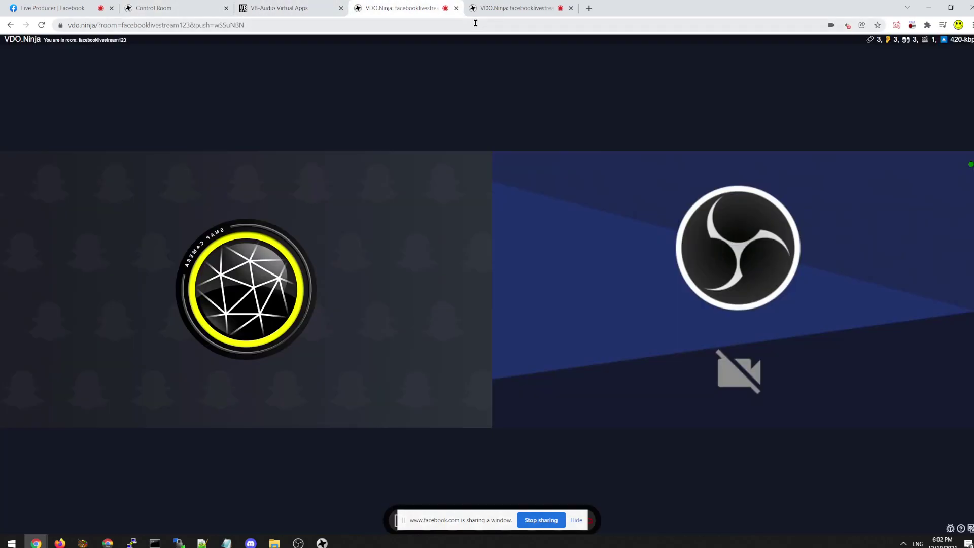
{"action": "left_click", "coordinate": [470, 10]}
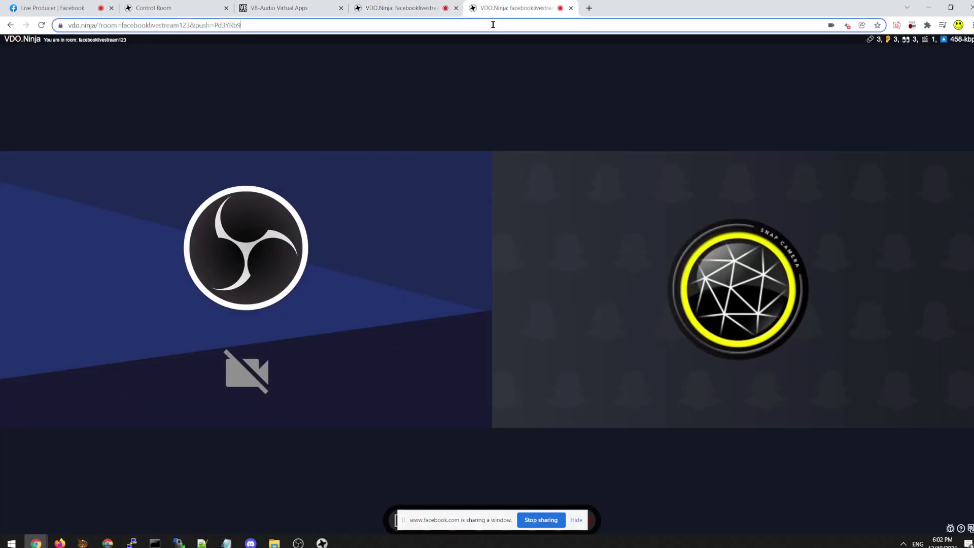
{"action": "left_click", "coordinate": [492, 23]}
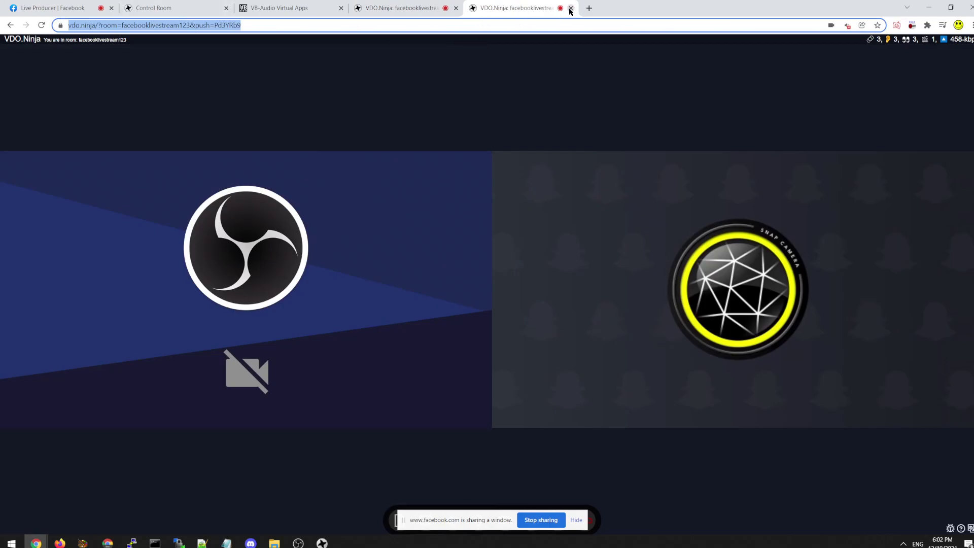
{"action": "left_click", "coordinate": [195, 25]}
Step: Paste the Control Room's guest invite link into Electron Capture via Edit URL
{"action": "left_click", "coordinate": [152, 8]}
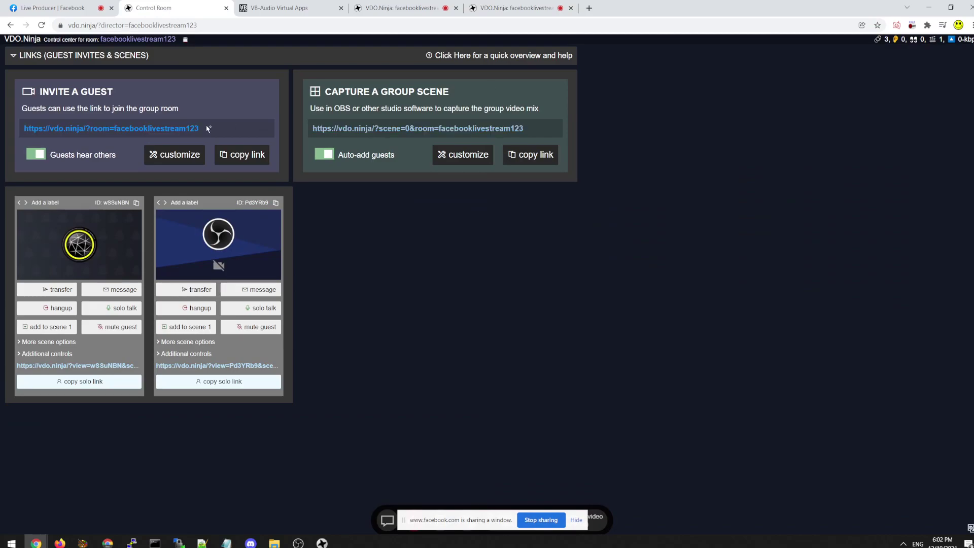
{"action": "left_click", "coordinate": [201, 130]}
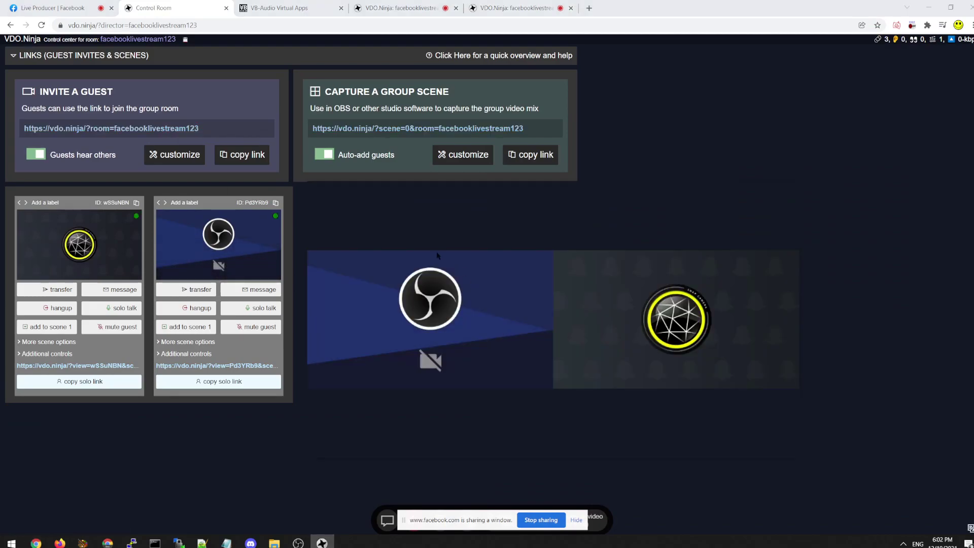
{"action": "right_click", "coordinate": [436, 256]}
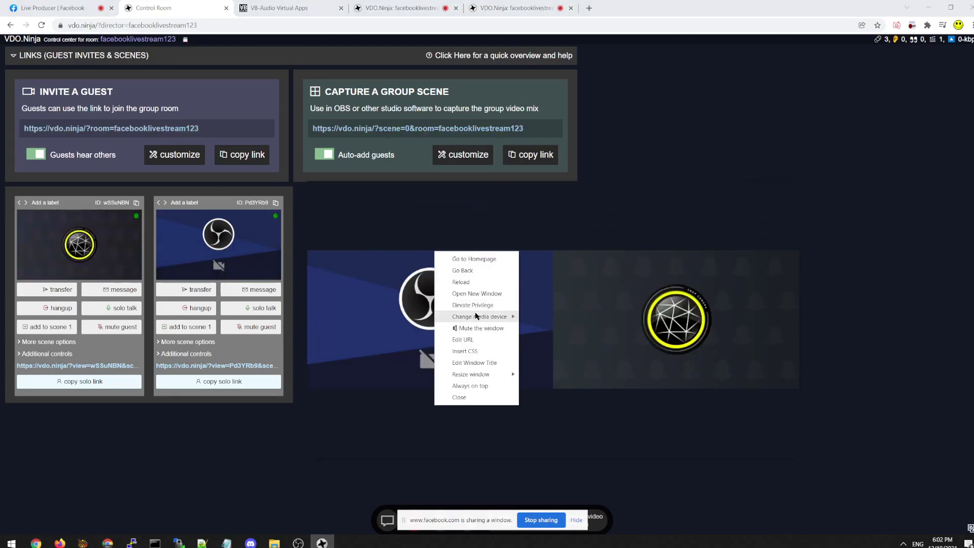
{"action": "left_click", "coordinate": [465, 340]}
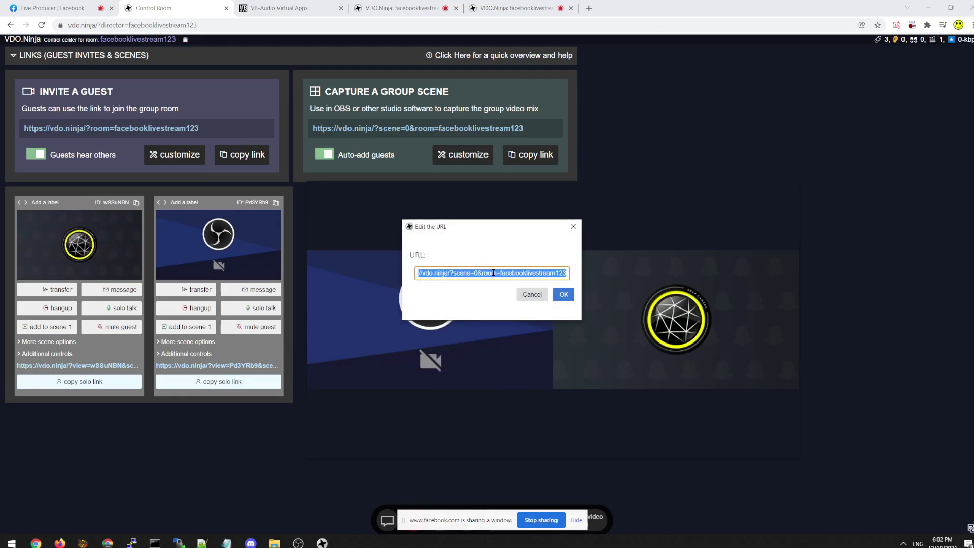
{"action": "key", "text": "ctrl+v"}
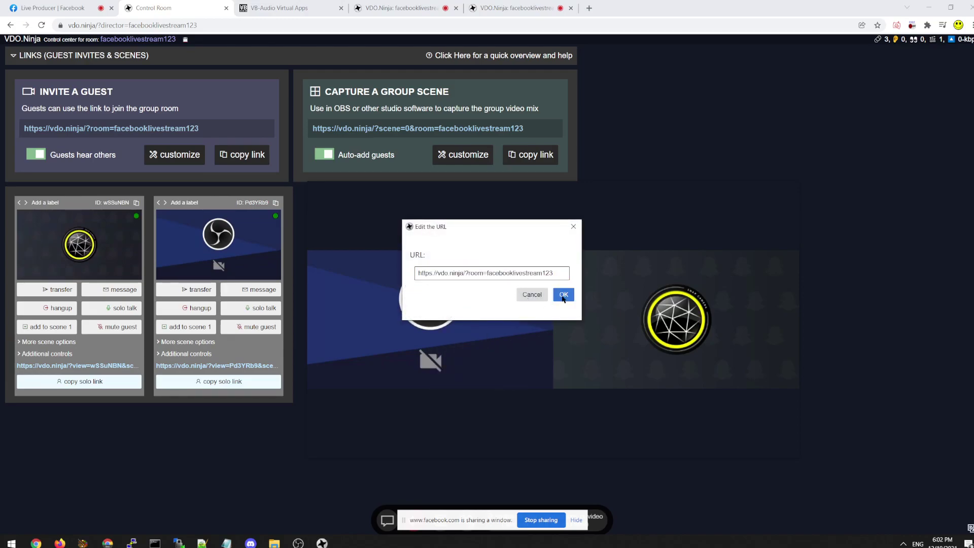
{"action": "left_click", "coordinate": [563, 296]}
{"action": "left_click_drag", "start_coordinate": [788, 452], "coordinate": [689, 436]}
Step: Stop the Live Producer screen share and switch its camera source to Snap Camera
{"action": "left_click", "coordinate": [74, 10]}
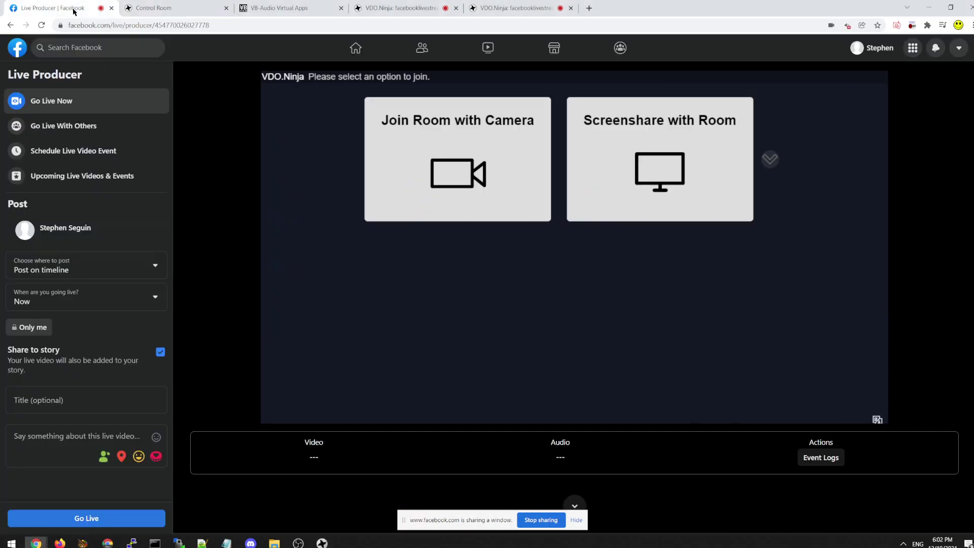
{"action": "scroll", "coordinate": [779, 226], "scroll_direction": "down", "scroll_amount": 5}
{"action": "scroll", "coordinate": [740, 389], "scroll_direction": "down", "scroll_amount": 3}
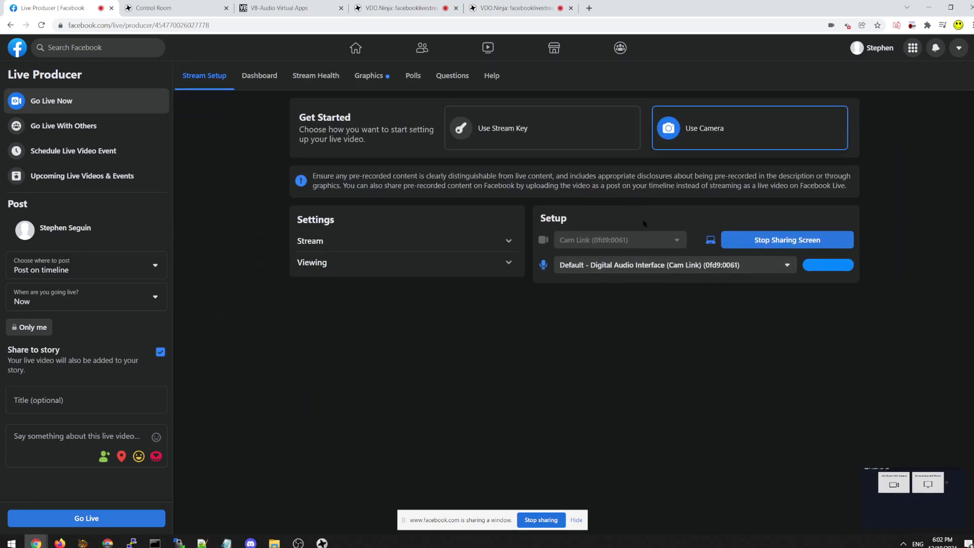
{"action": "left_click", "coordinate": [754, 242]}
{"action": "left_click", "coordinate": [647, 244]}
{"action": "left_click", "coordinate": [599, 278]}
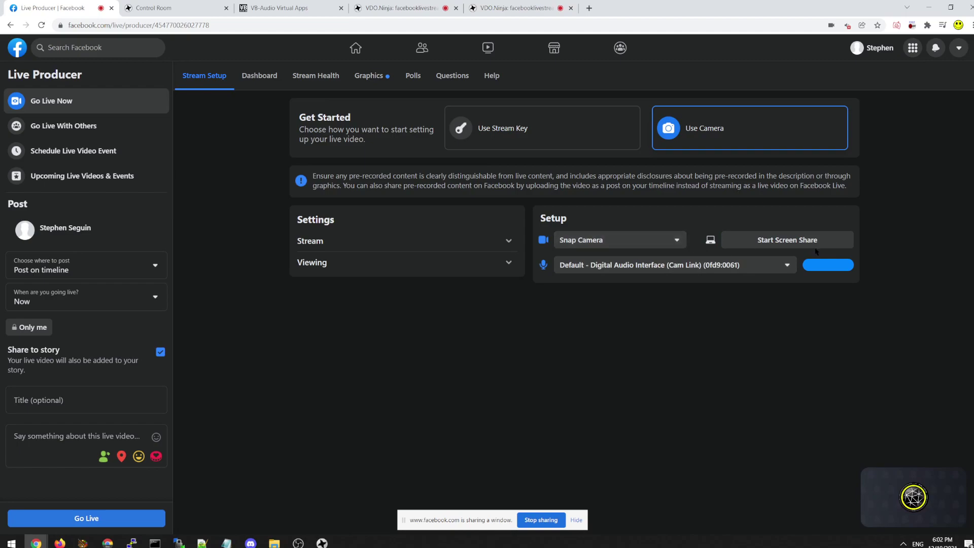
Step: Start Join Room with Camera in Electron Capture and dismiss the camera error
{"action": "left_click", "coordinate": [329, 543]}
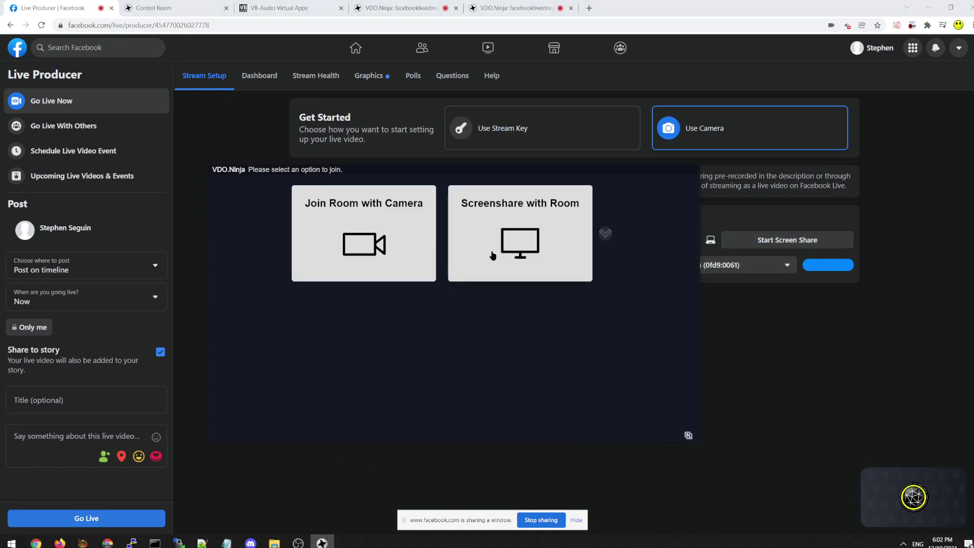
{"action": "left_click", "coordinate": [328, 250]}
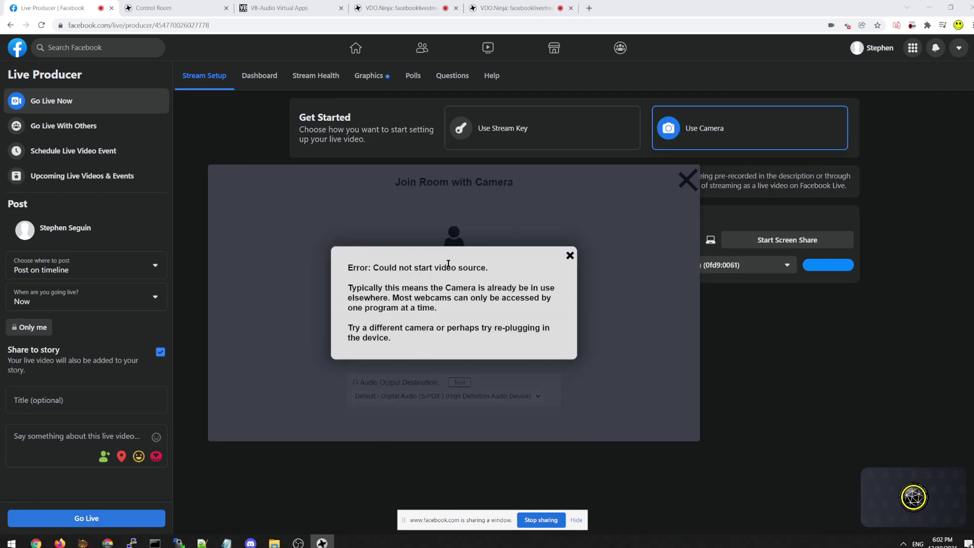
{"action": "left_click", "coordinate": [570, 256]}
{"action": "left_click", "coordinate": [455, 310]}
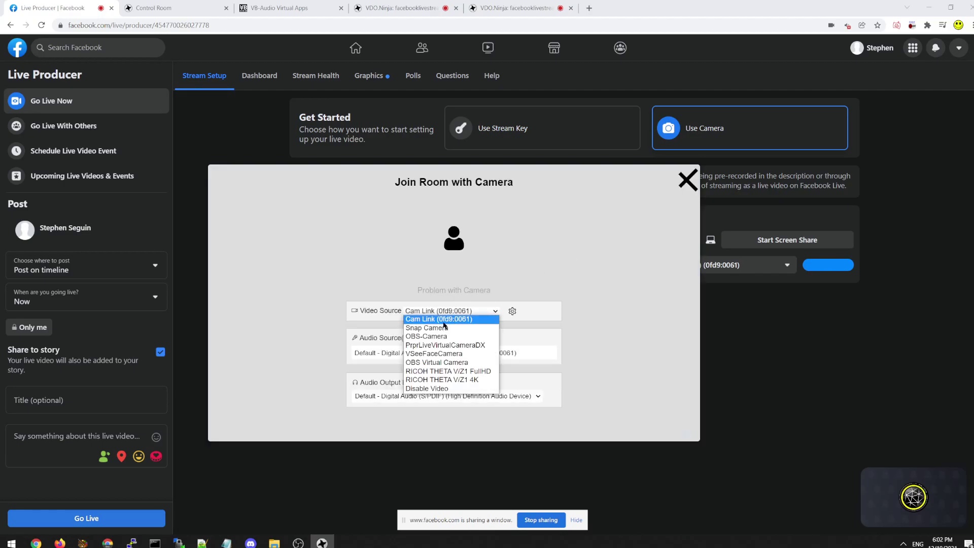
{"action": "left_click", "coordinate": [284, 283]}
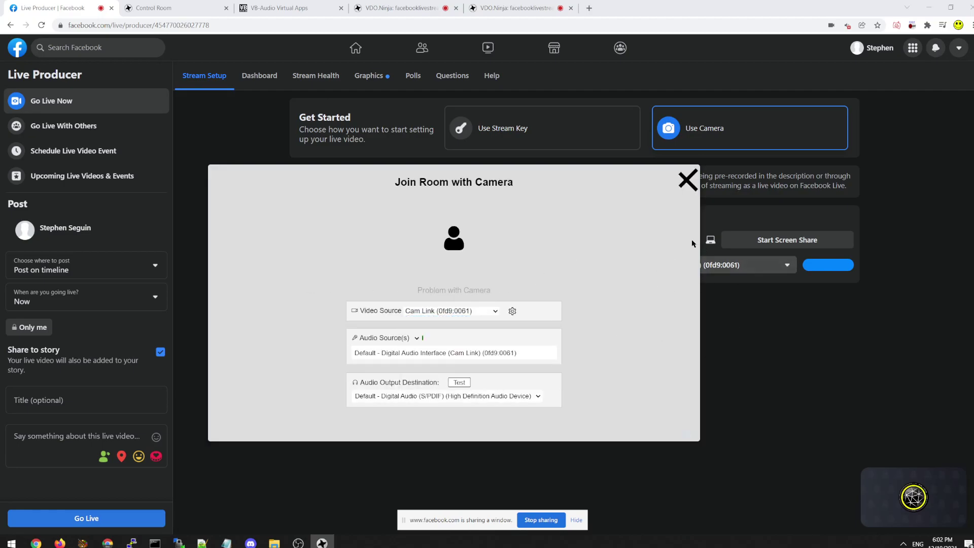
Step: Try Snap Camera, then Cam Link, as the video source; both fail as already in use
{"action": "left_click", "coordinate": [452, 310]}
{"action": "left_click", "coordinate": [451, 322]}
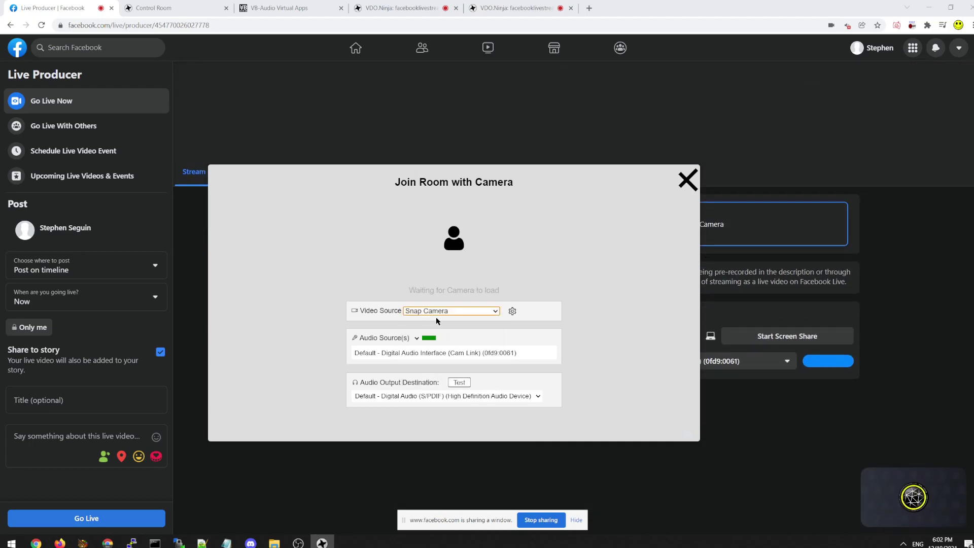
{"action": "left_click", "coordinate": [599, 348]}
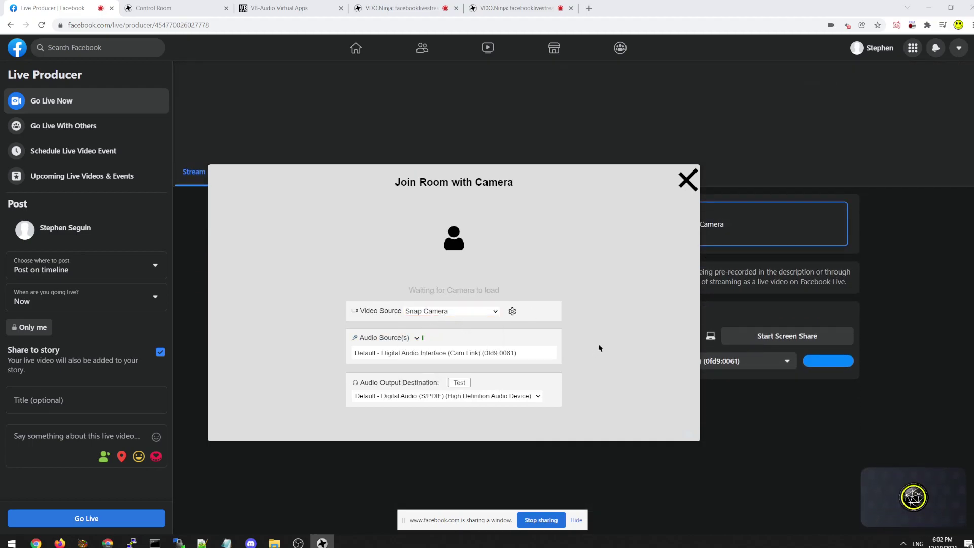
{"action": "left_click", "coordinate": [466, 316]}
{"action": "left_click", "coordinate": [477, 318]}
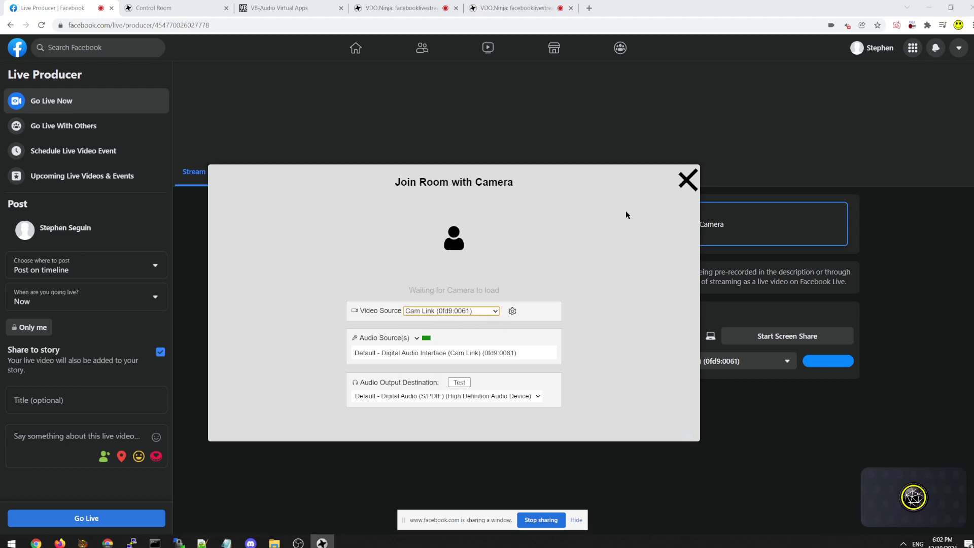
{"action": "left_click", "coordinate": [571, 257]}
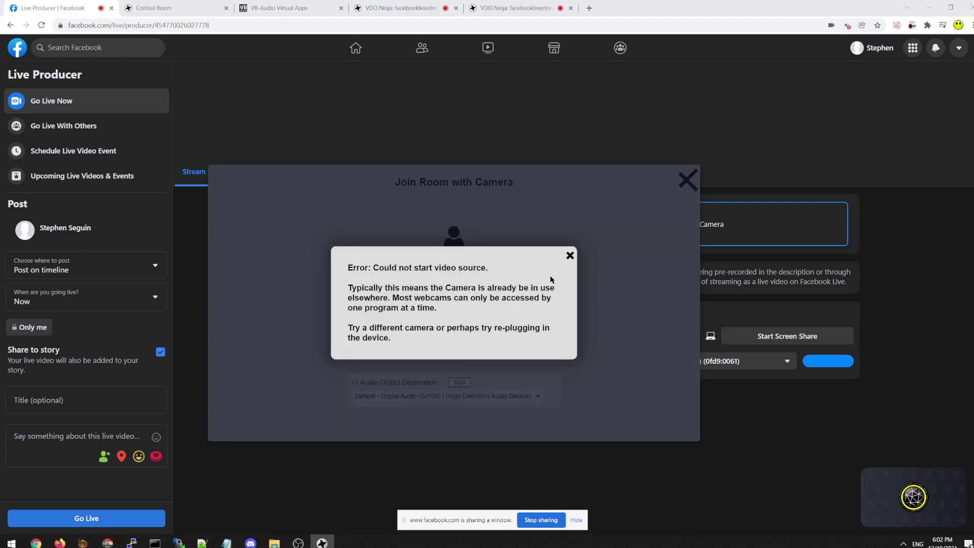
{"action": "left_click", "coordinate": [570, 256]}
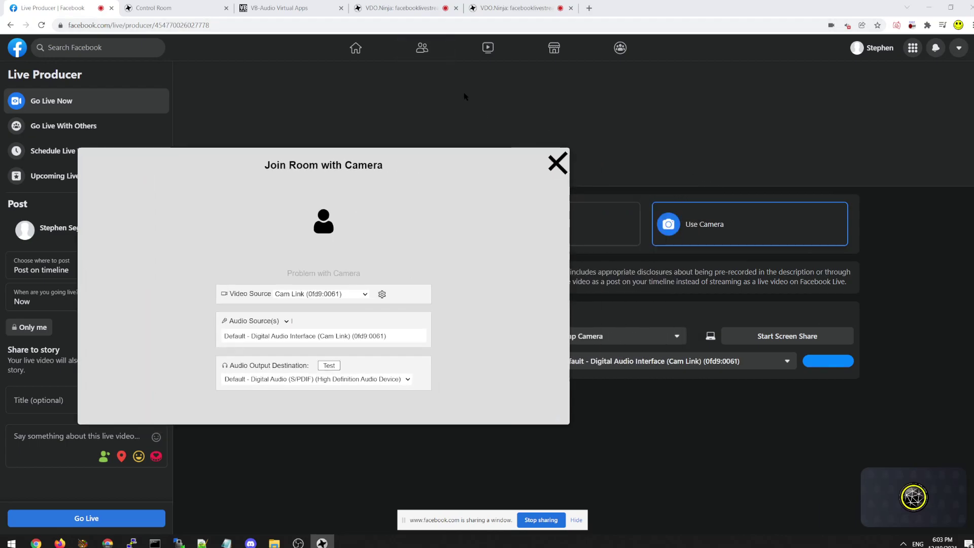
{"action": "left_click", "coordinate": [419, 10]}
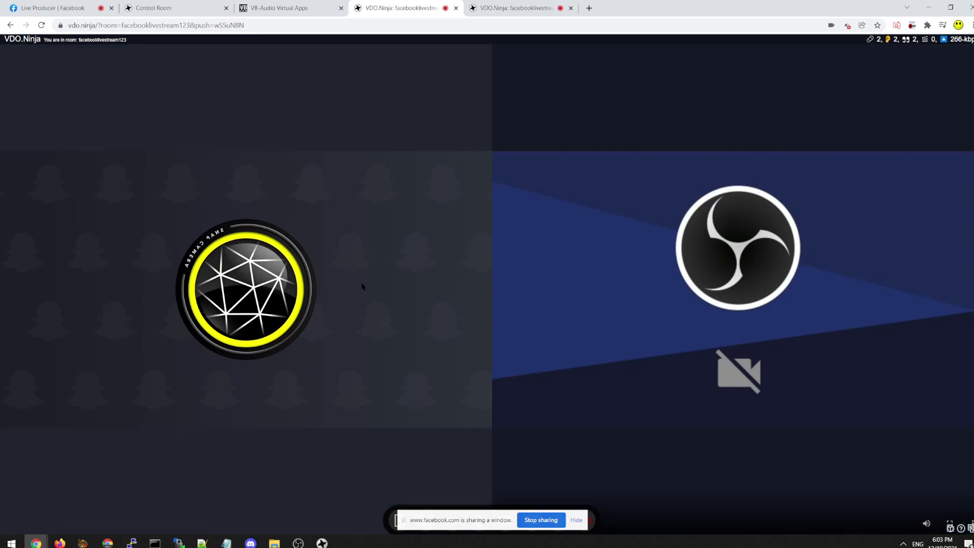
Step: Join the room with OBS Virtual Camera as the video source and start streaming
{"action": "left_click", "coordinate": [322, 543]}
{"action": "left_click", "coordinate": [468, 327]}
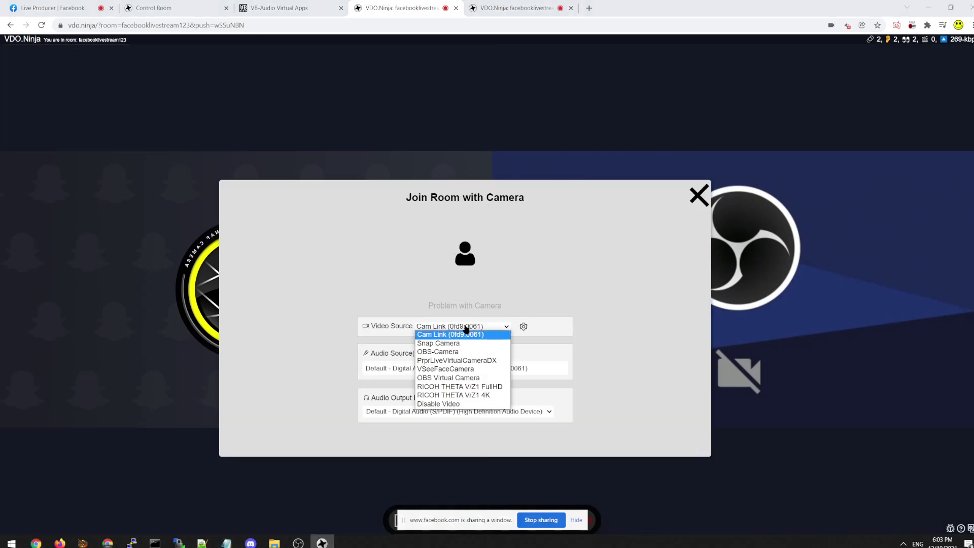
{"action": "left_click", "coordinate": [468, 379]}
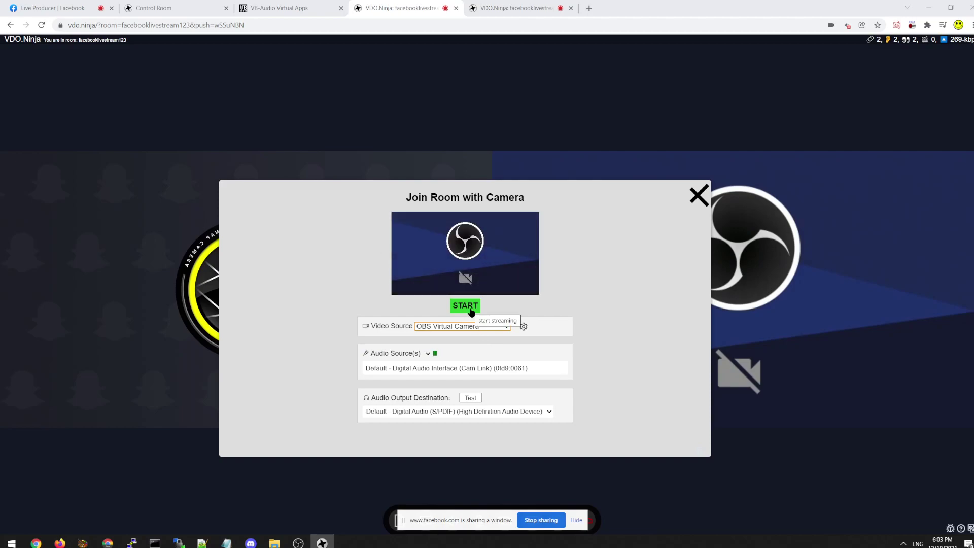
{"action": "left_click", "coordinate": [470, 307]}
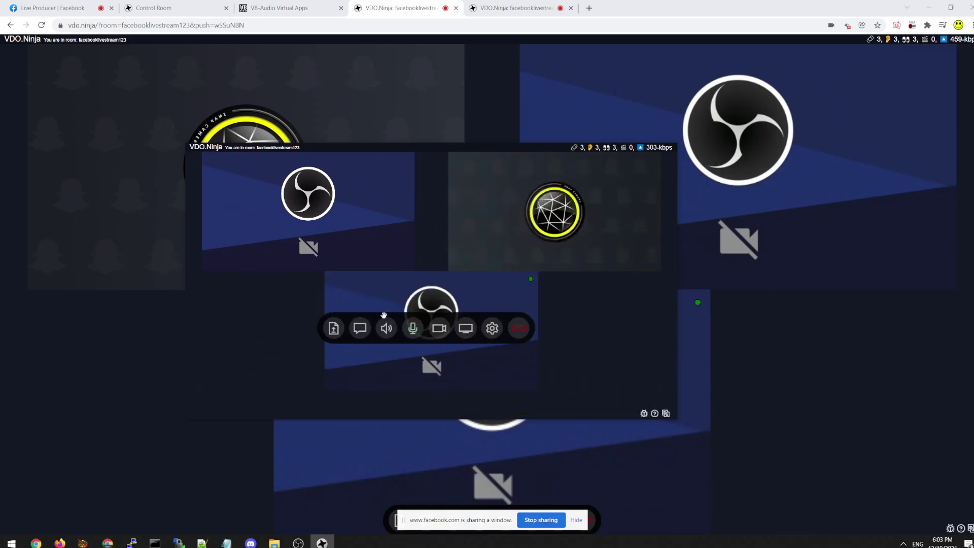
Step: Screen-share the VDO.Ninja capture window in Live Producer and close the Chrome tab tip
{"action": "left_click", "coordinate": [93, 8]}
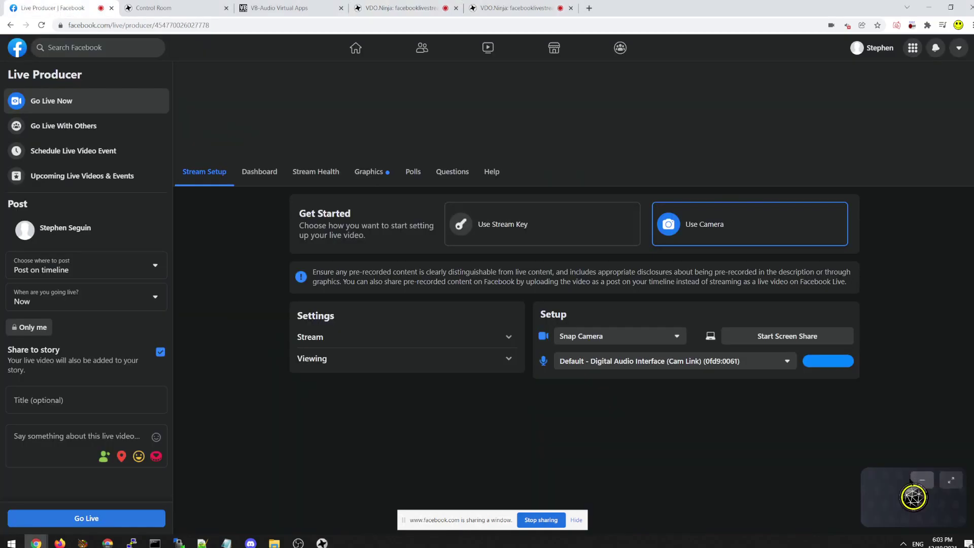
{"action": "left_click", "coordinate": [785, 339]}
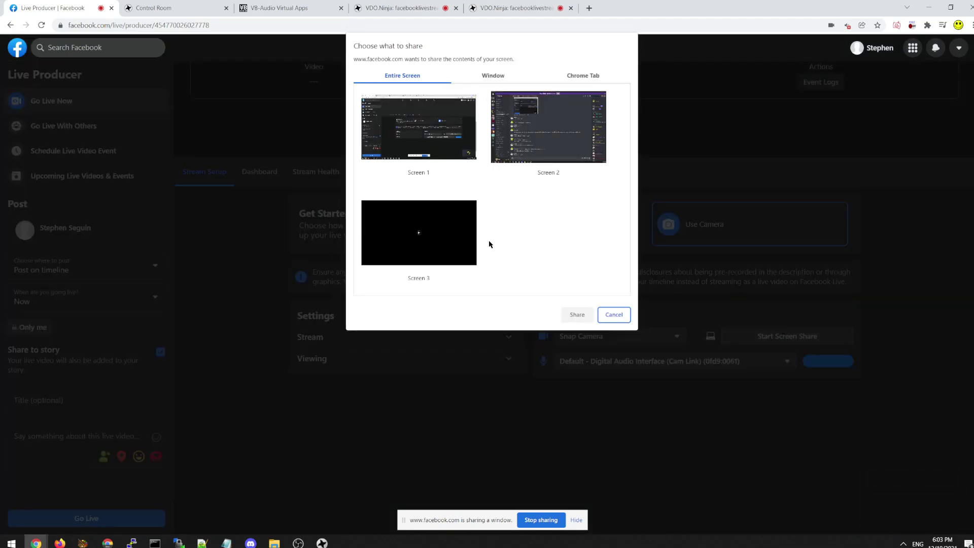
{"action": "left_click", "coordinate": [495, 81]}
{"action": "left_click", "coordinate": [568, 122]}
{"action": "left_click", "coordinate": [578, 315]}
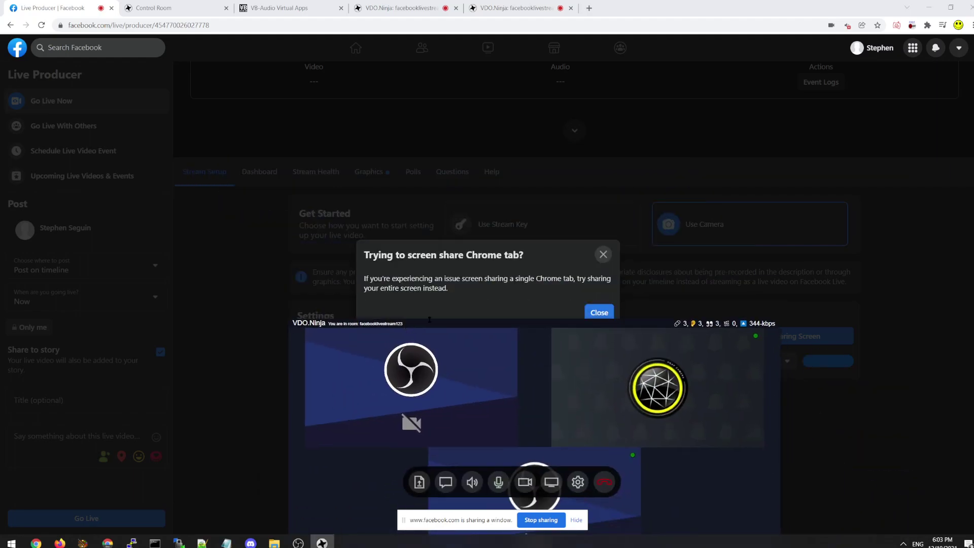
{"action": "left_click", "coordinate": [589, 311]}
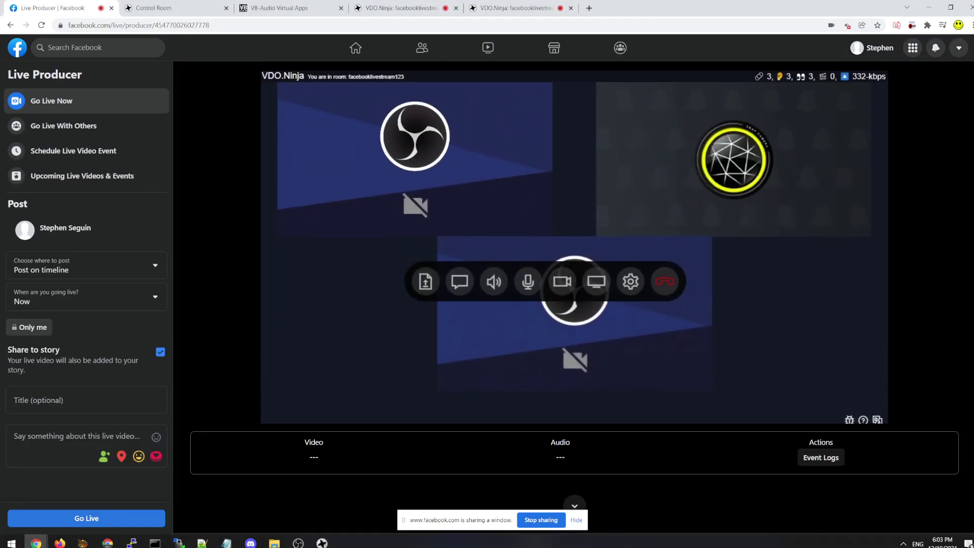
{"action": "left_click", "coordinate": [321, 542]}
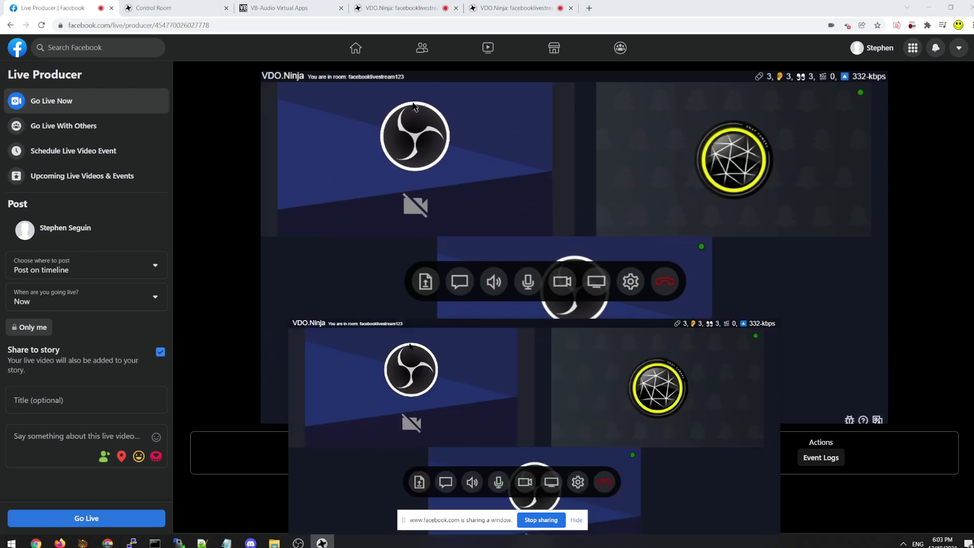
Step: Append &cleanoutput to the capture window's address and reload it to reach the Join Room panel
{"action": "right_click", "coordinate": [441, 357]}
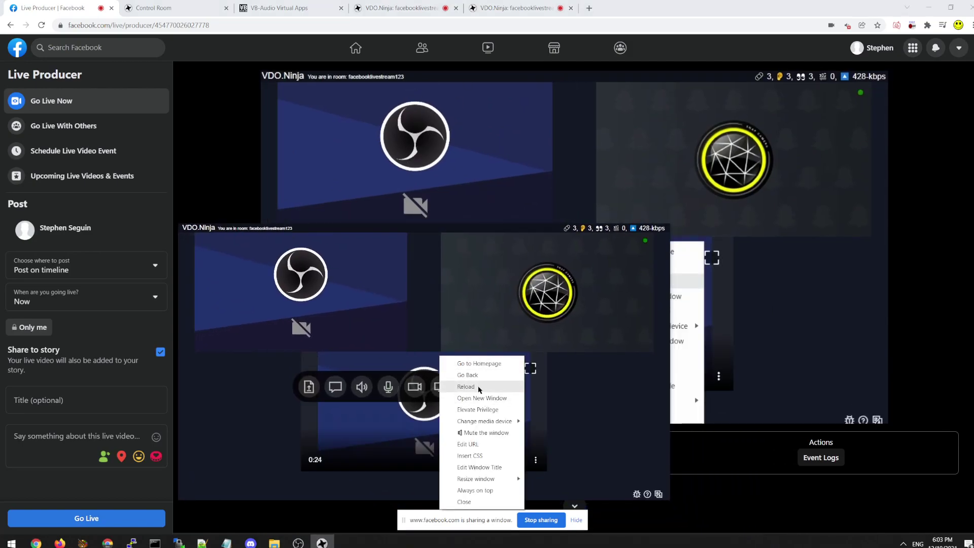
{"action": "left_click", "coordinate": [468, 445]}
{"action": "left_click", "coordinate": [481, 275]}
{"action": "type", "text": "&push=nHv5HZe&"}
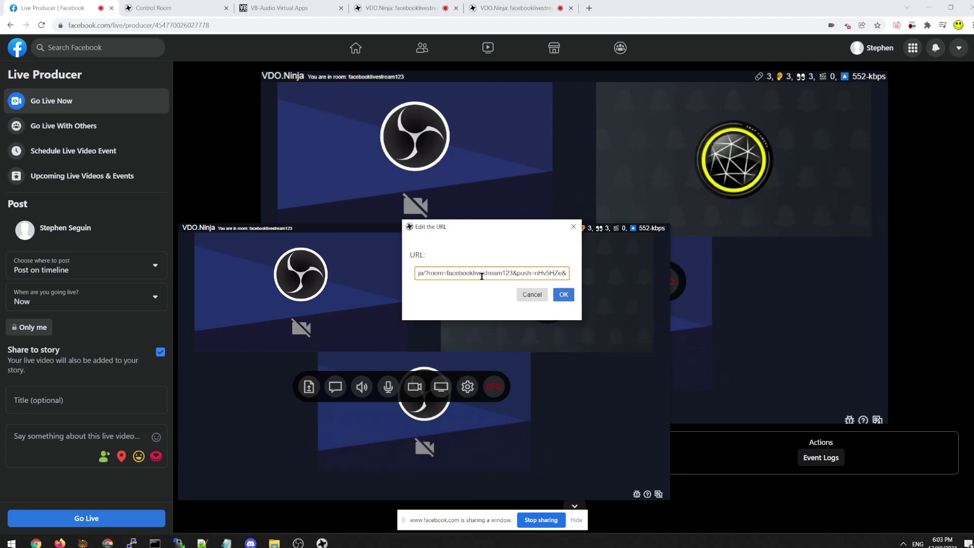
{"action": "type", "text": "cleanoutput"}
{"action": "key", "text": "Return"}
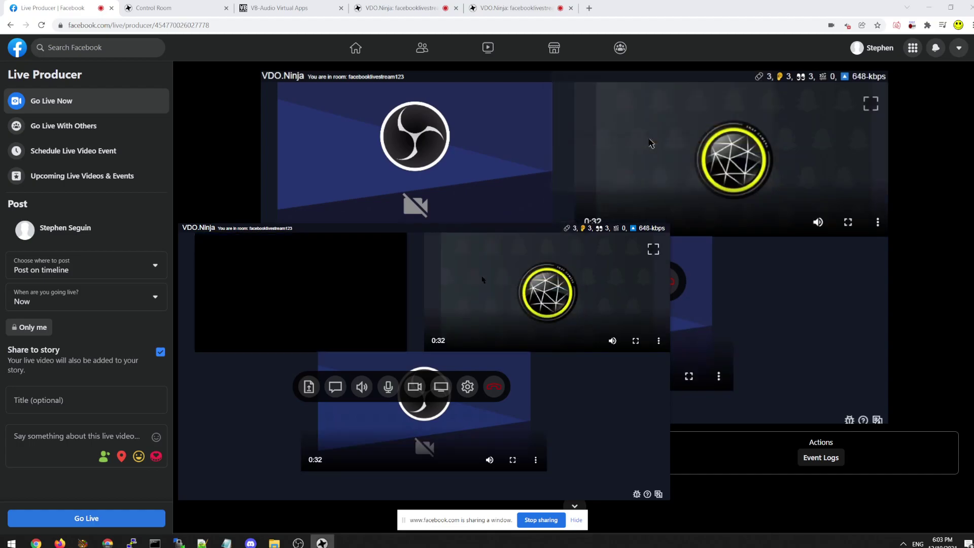
Step: Join the room with camera, switching the video source from Snap Camera to OBS Virtual Camera
{"action": "left_click", "coordinate": [354, 315]}
{"action": "left_click", "coordinate": [431, 369]}
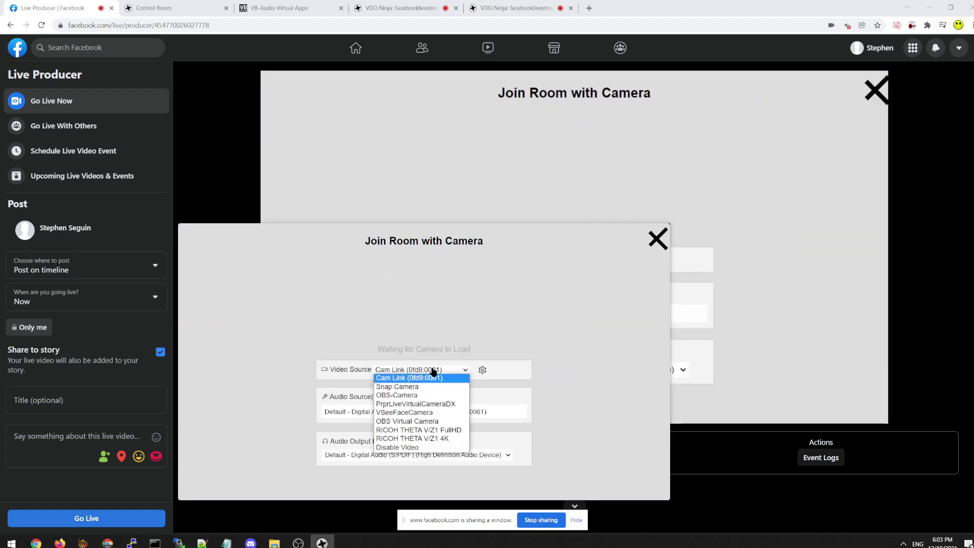
{"action": "left_click", "coordinate": [413, 387]}
{"action": "left_click", "coordinate": [424, 370]}
{"action": "left_click", "coordinate": [422, 421]}
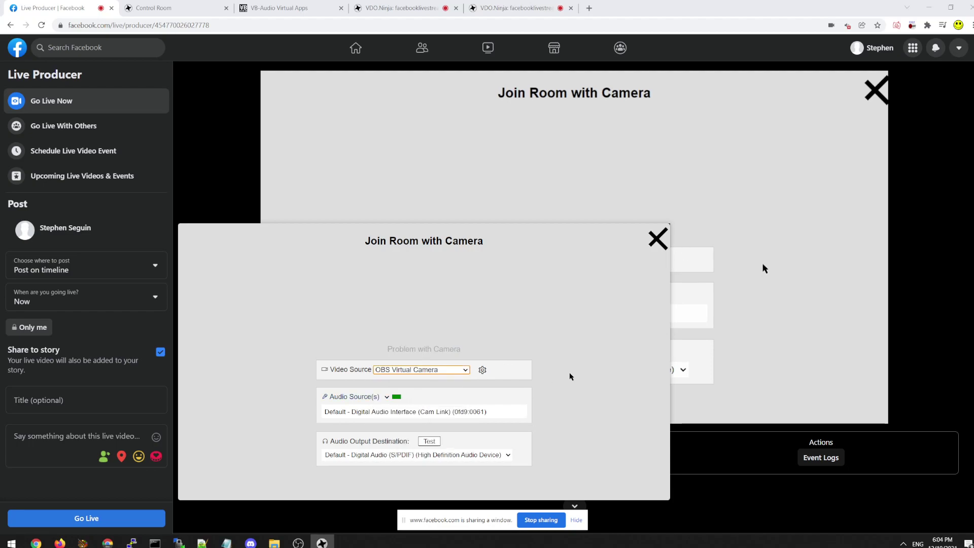
{"action": "left_click", "coordinate": [424, 350]}
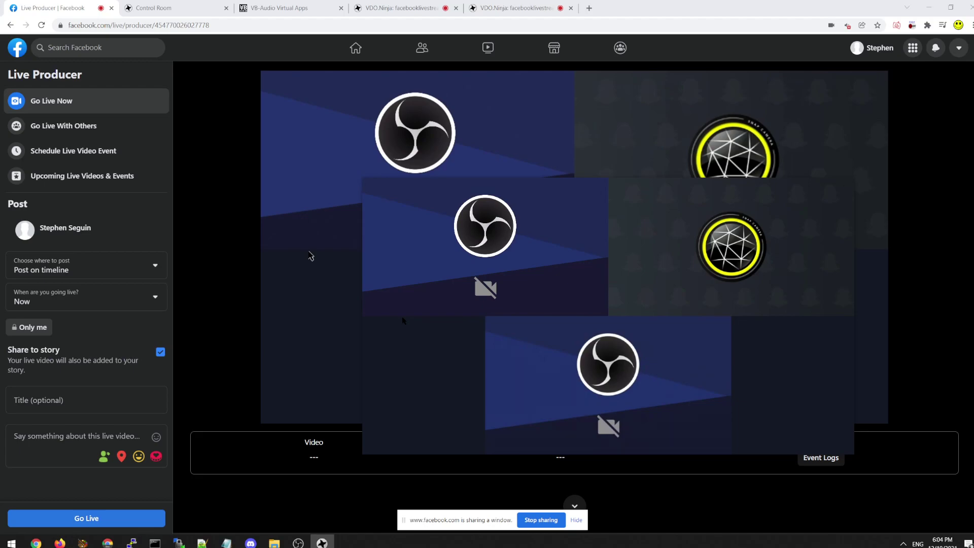
Step: Download the Windows VB-CABLE driver pack and open VBCABLE_Driver_Pack43 (4).zip
{"action": "left_click", "coordinate": [279, 8]}
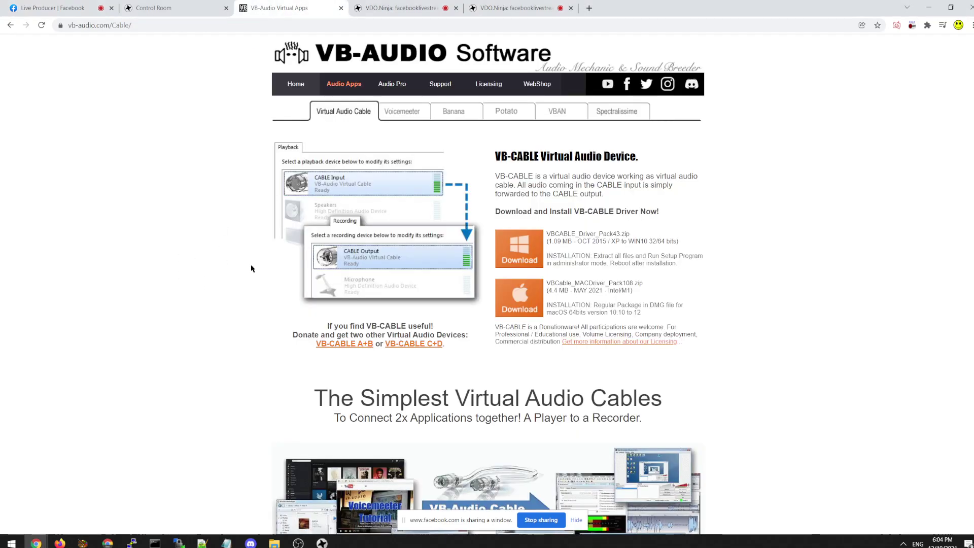
{"action": "left_click", "coordinate": [517, 258]}
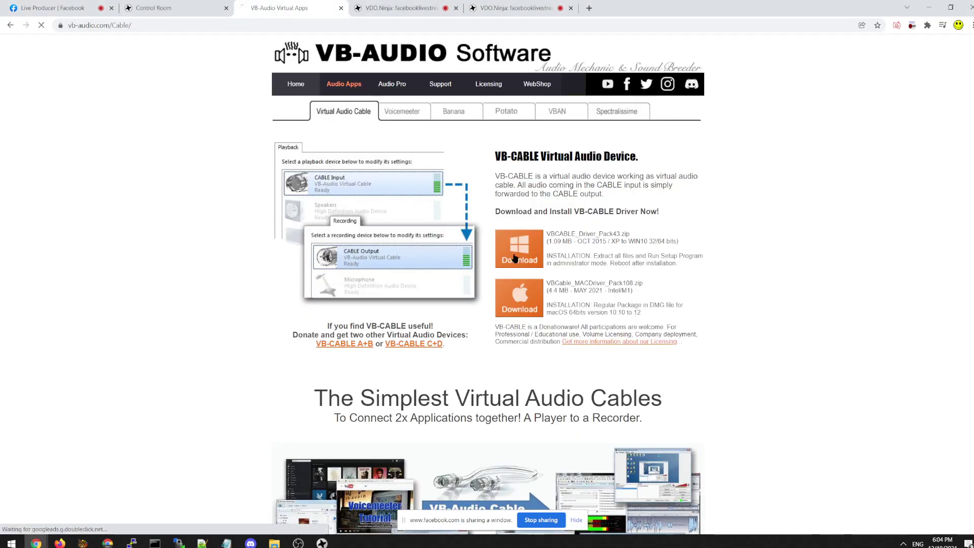
{"action": "left_click", "coordinate": [78, 519]}
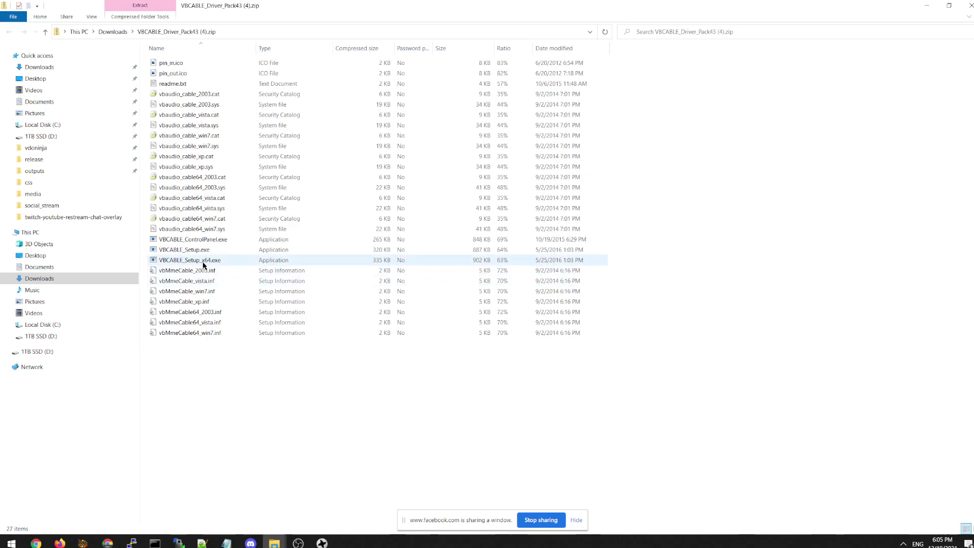
Step: Try running VBCABLE_Setup_x64.exe straight from the zip and dismiss the installation error
{"action": "double_click", "coordinate": [203, 261]}
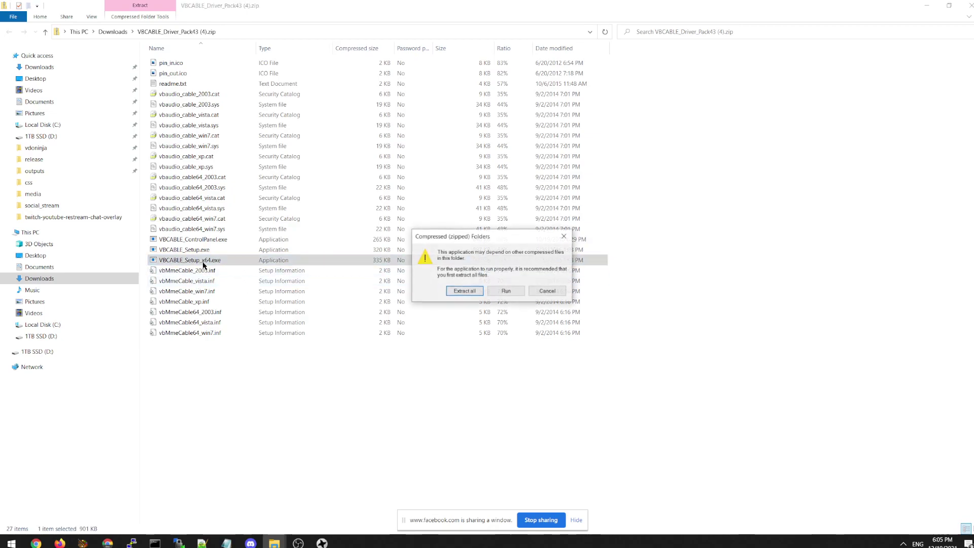
{"action": "left_click", "coordinate": [506, 291]}
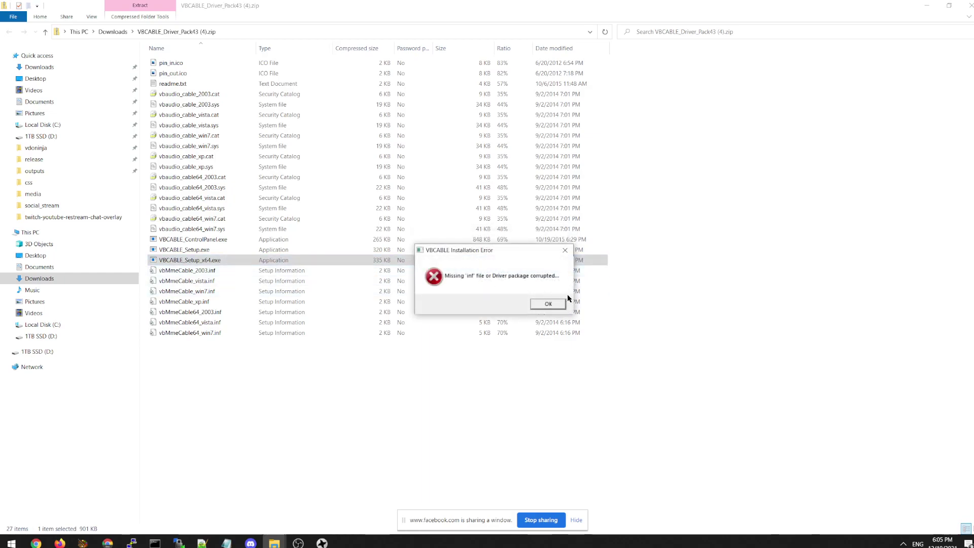
{"action": "left_click", "coordinate": [549, 303]}
{"action": "left_click", "coordinate": [328, 382]}
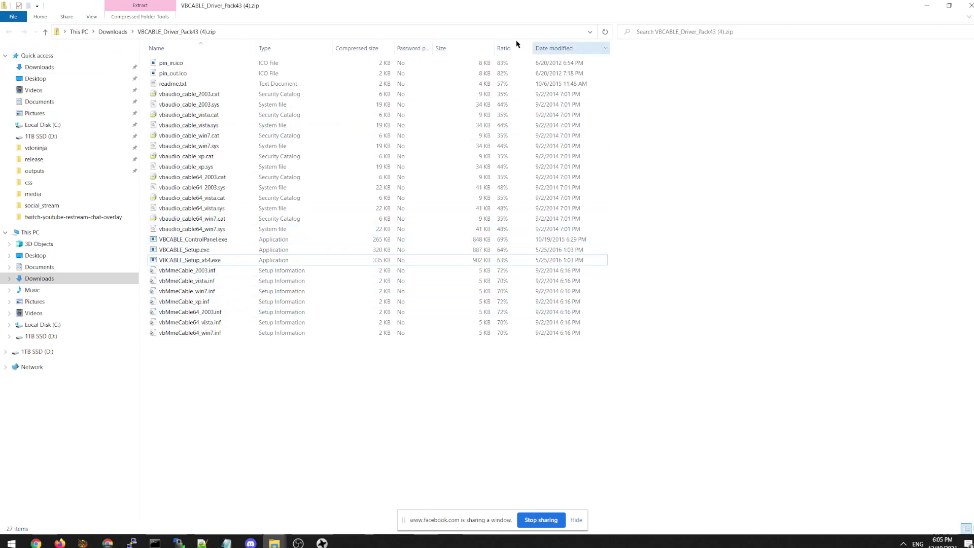
Step: Extract all files of the driver pack to the suggested folder
{"action": "left_click", "coordinate": [139, 17]}
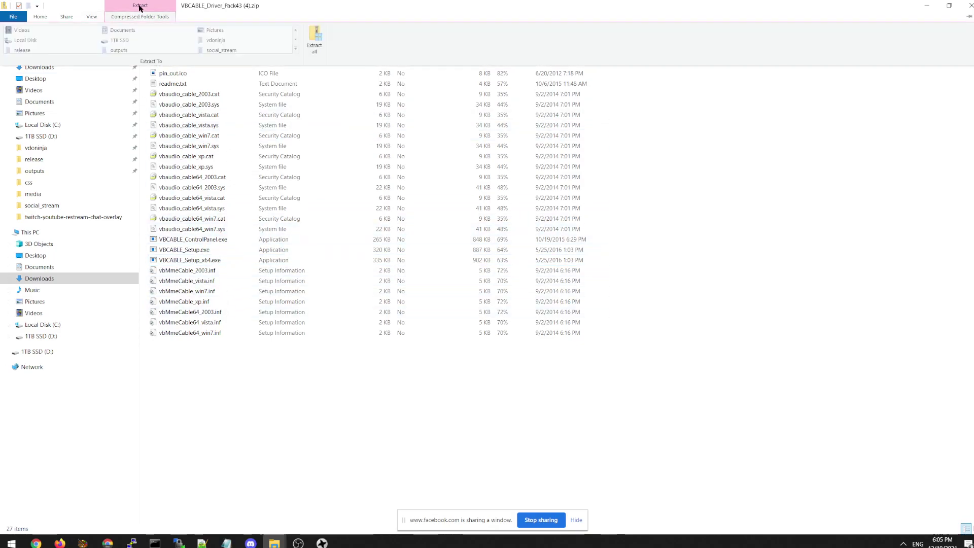
{"action": "left_click", "coordinate": [314, 40]}
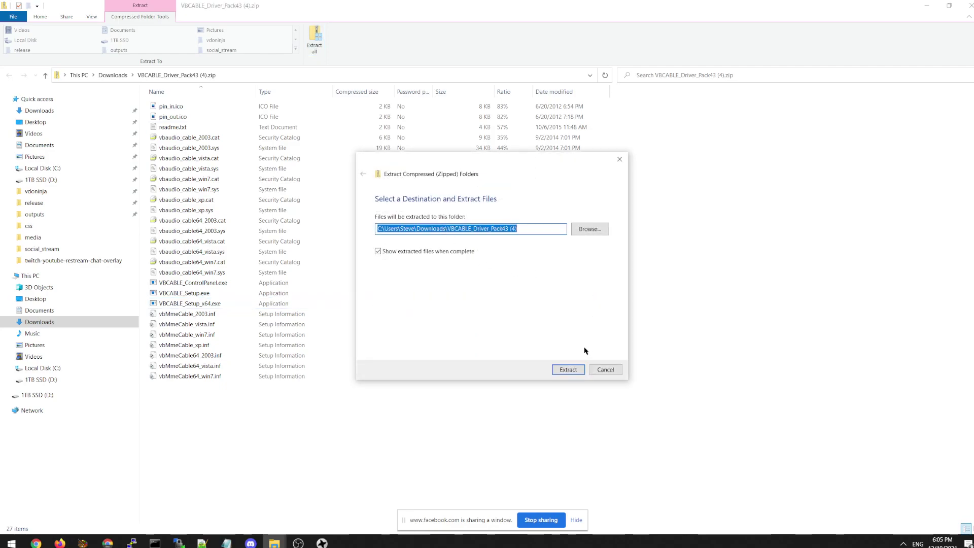
{"action": "left_click", "coordinate": [570, 369]}
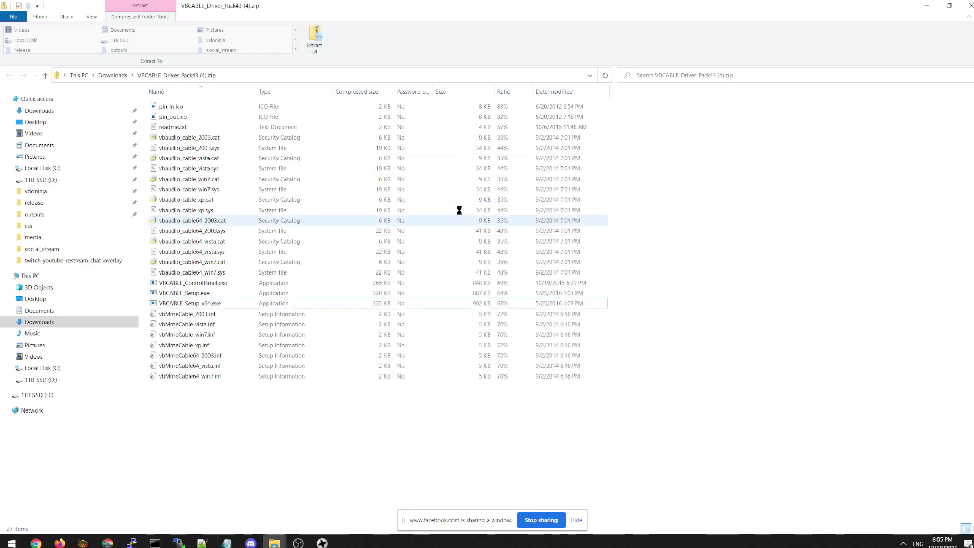
Step: Run the extracted VBCABLE_Setup_x64.exe as administrator, then close the installer and folder window
{"action": "left_click", "coordinate": [193, 304]}
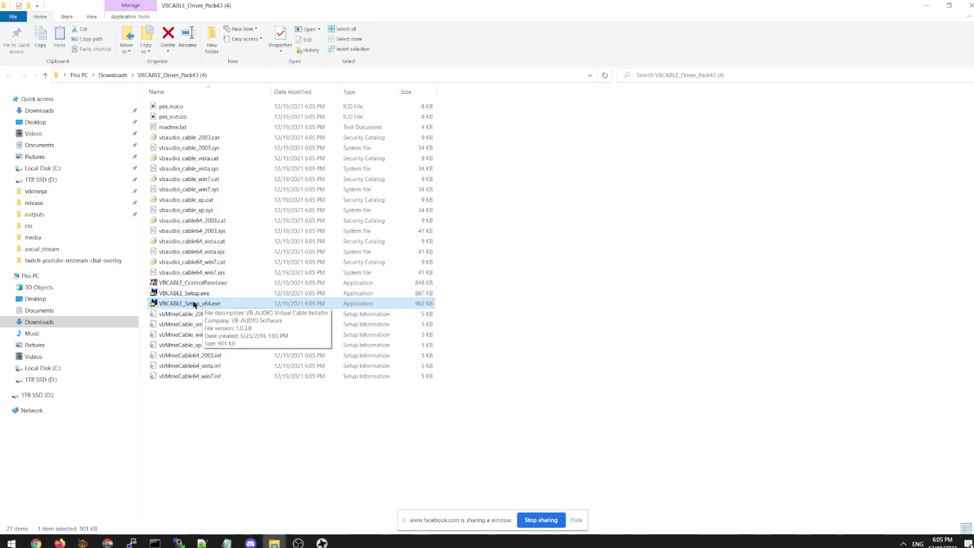
{"action": "right_click", "coordinate": [202, 305]}
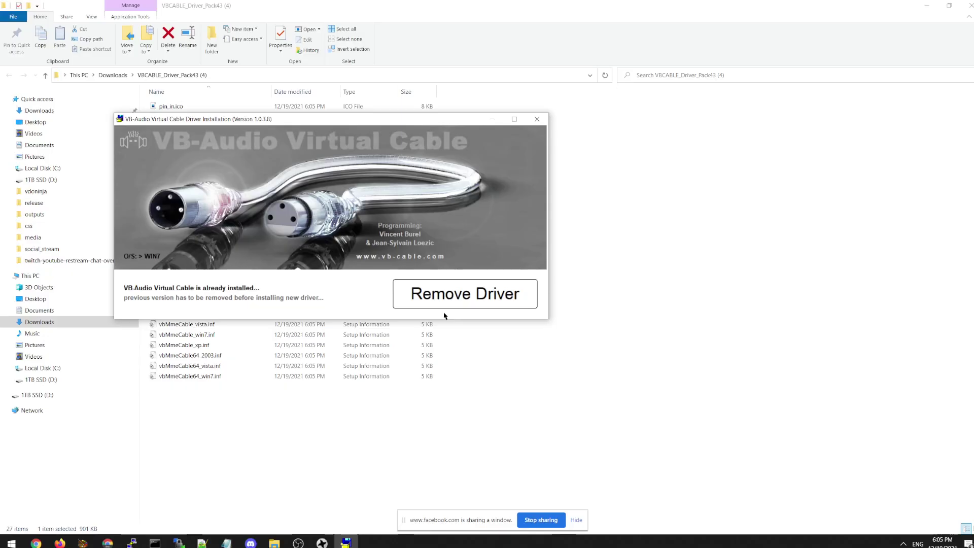
{"action": "left_click", "coordinate": [539, 120]}
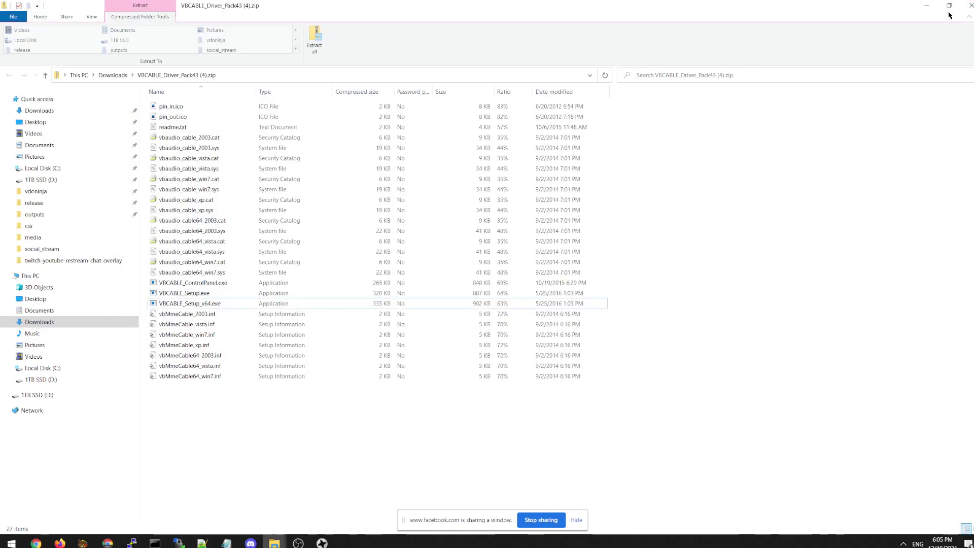
{"action": "left_click", "coordinate": [970, 5]}
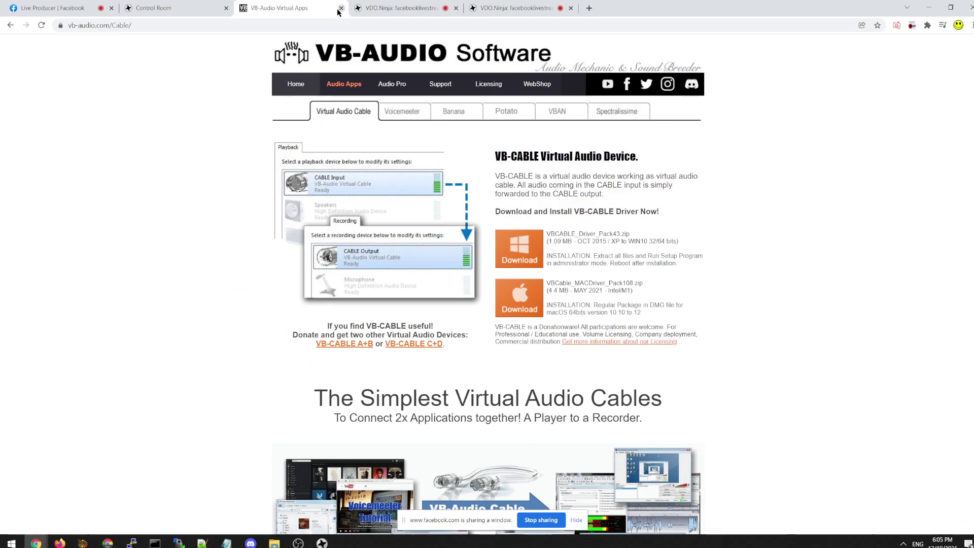
Step: Close the VB-Audio tab and elevate the capture window's privileges
{"action": "left_click", "coordinate": [341, 8]}
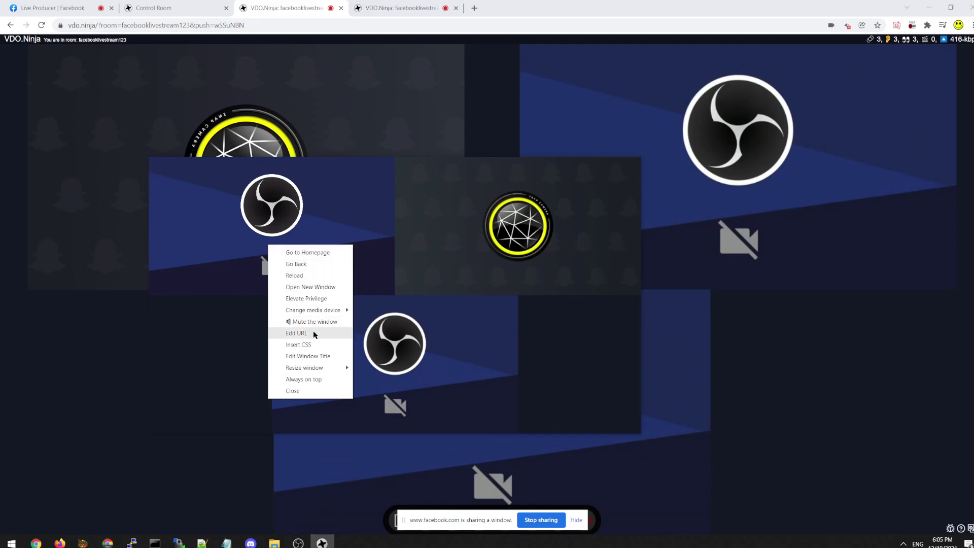
{"action": "mouse_move", "coordinate": [320, 316]}
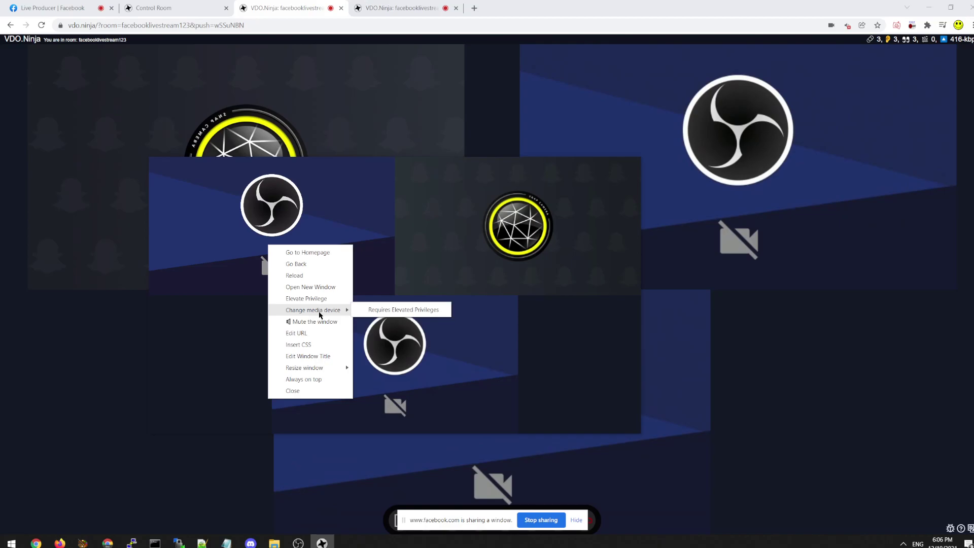
{"action": "left_click", "coordinate": [378, 310]}
{"action": "left_click", "coordinate": [557, 287]}
Step: Join the room with camera using OBS Virtual Camera as the video source
{"action": "left_click", "coordinate": [425, 212]}
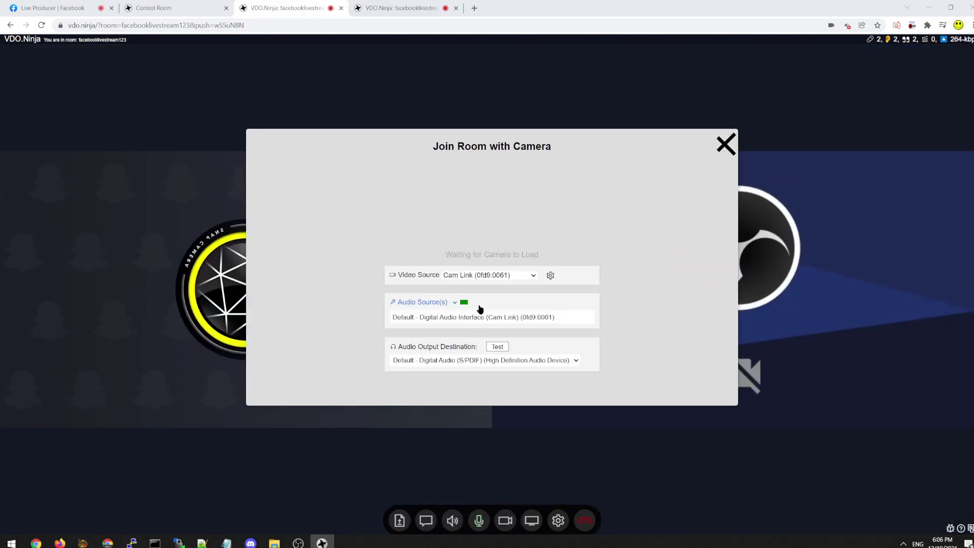
{"action": "left_click", "coordinate": [507, 275]}
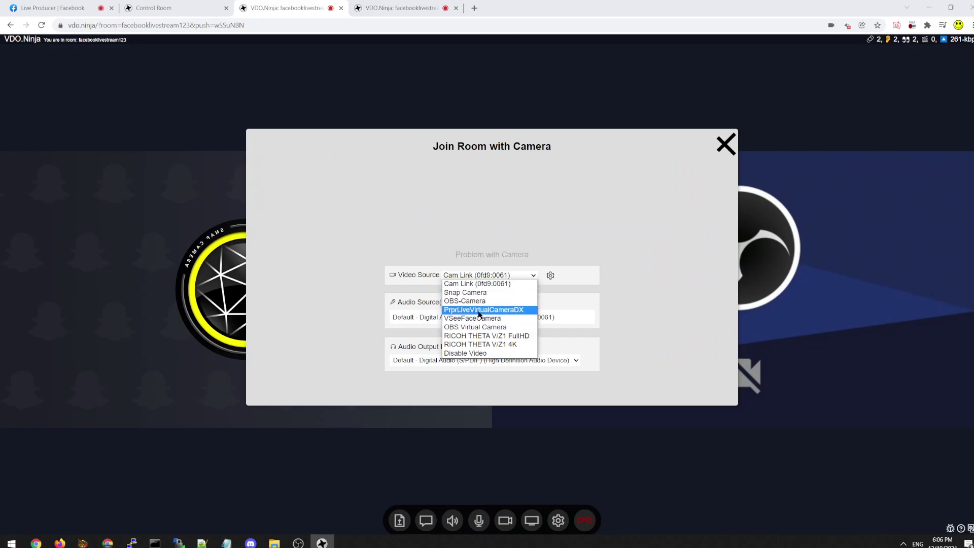
{"action": "left_click", "coordinate": [479, 326]}
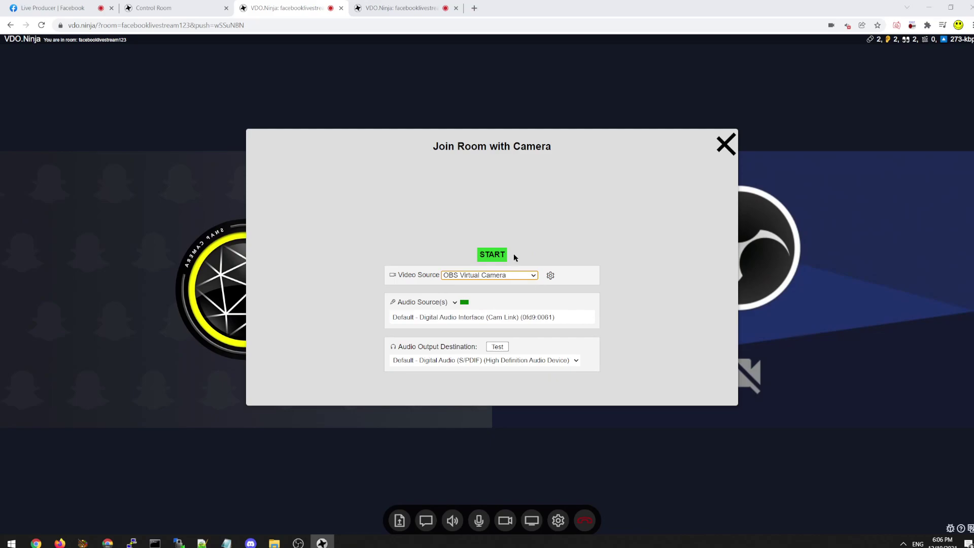
{"action": "left_click", "coordinate": [493, 255]}
Step: Change the capture window's audio output to Speakers (VB-Audio Virtual Cable)
{"action": "right_click", "coordinate": [371, 269]}
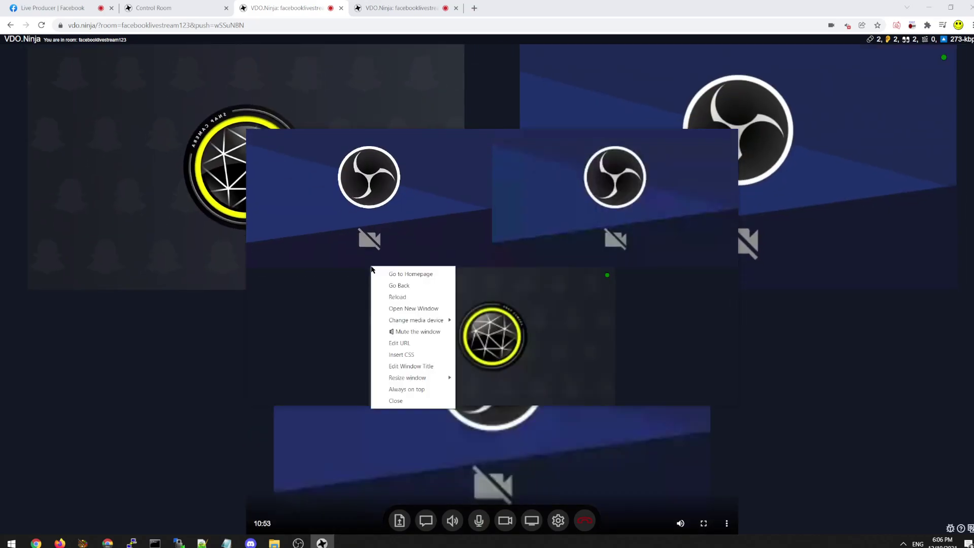
{"action": "left_click", "coordinate": [419, 120]}
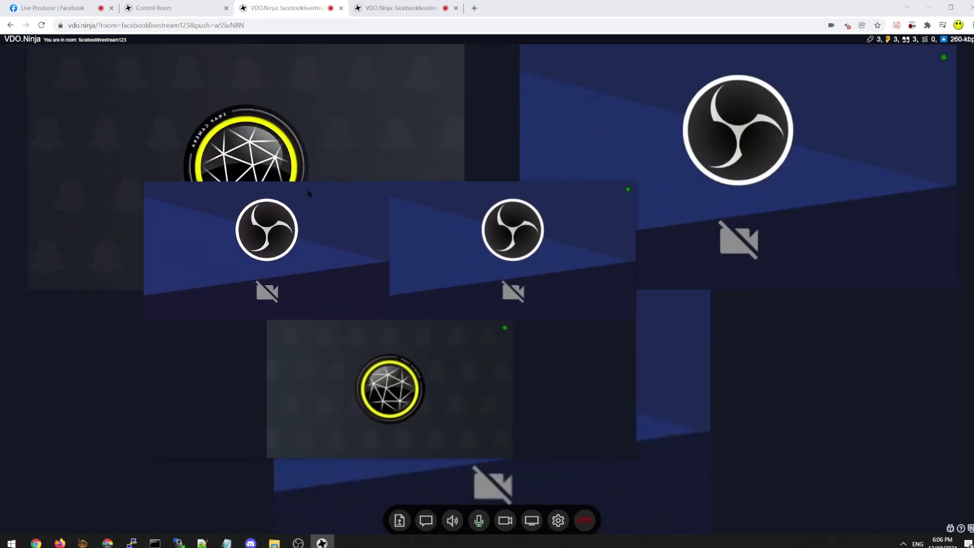
{"action": "right_click", "coordinate": [345, 266]}
{"action": "mouse_move", "coordinate": [403, 319]}
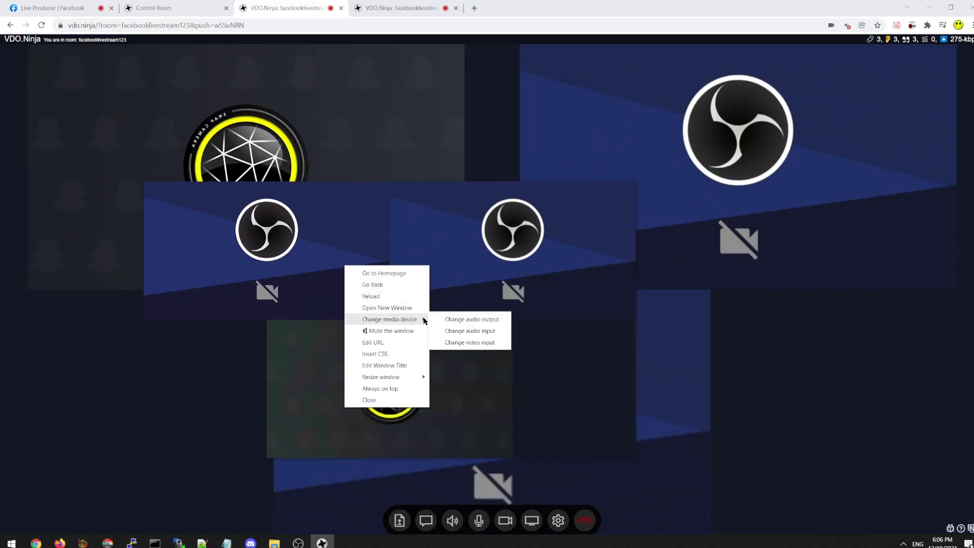
{"action": "left_click", "coordinate": [485, 320]}
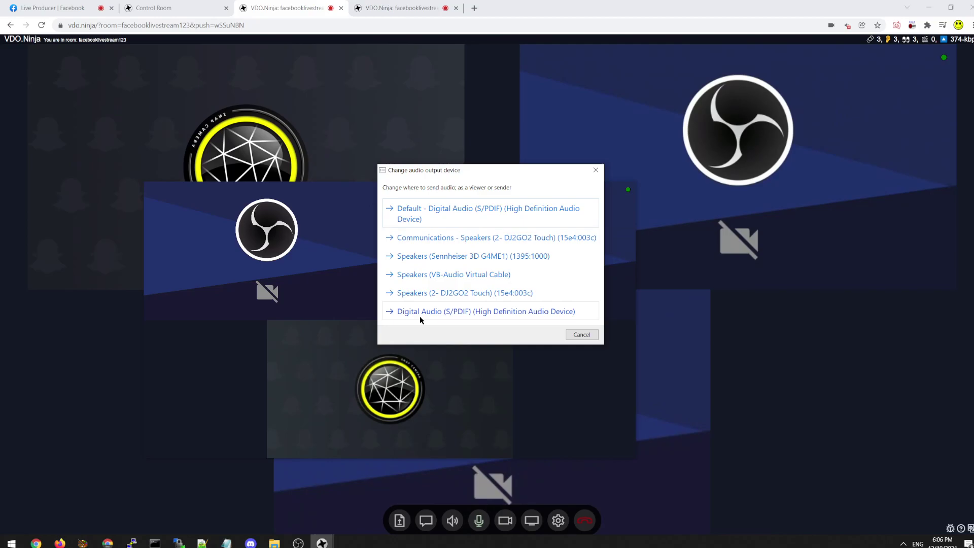
{"action": "left_click", "coordinate": [420, 280]}
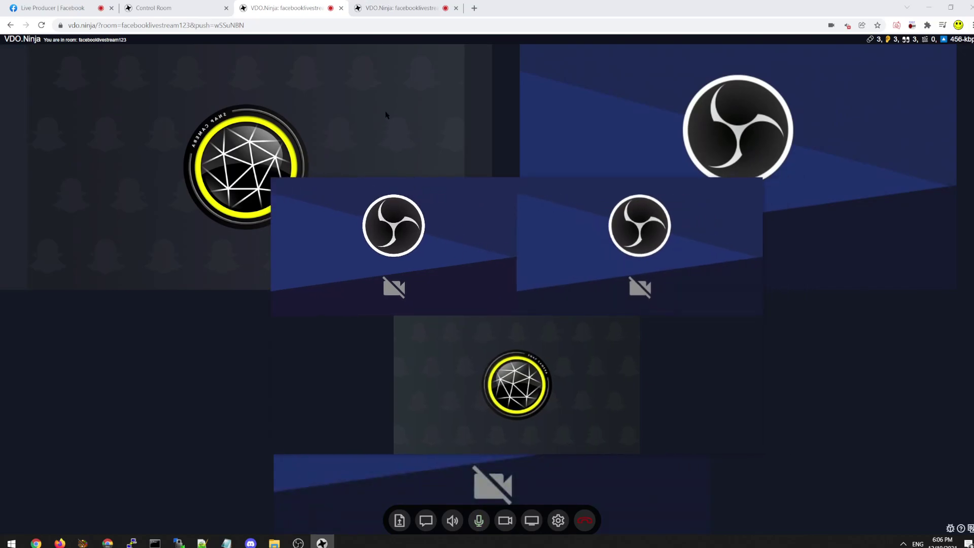
Step: Copy the group scene link from the room's Control Room page
{"action": "left_click", "coordinate": [403, 8]}
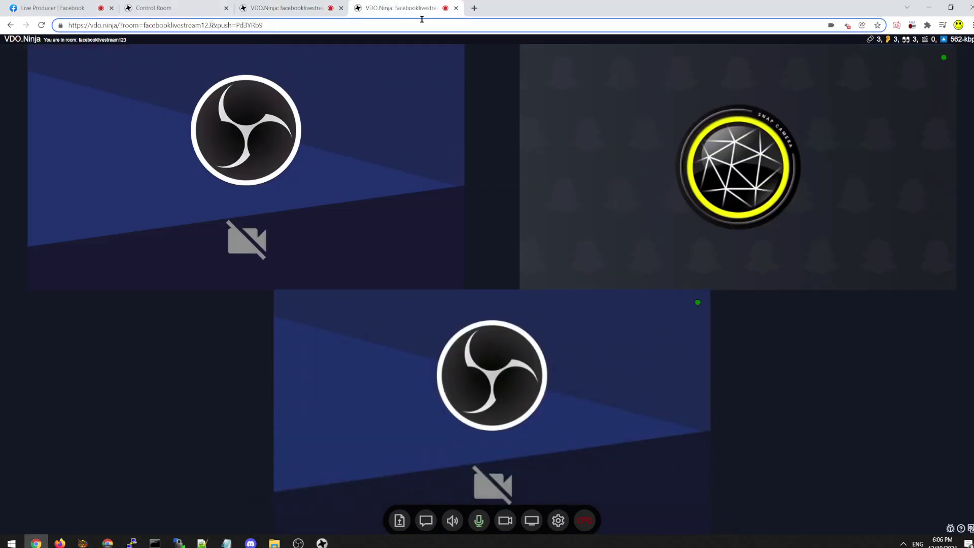
{"action": "left_click", "coordinate": [152, 7]}
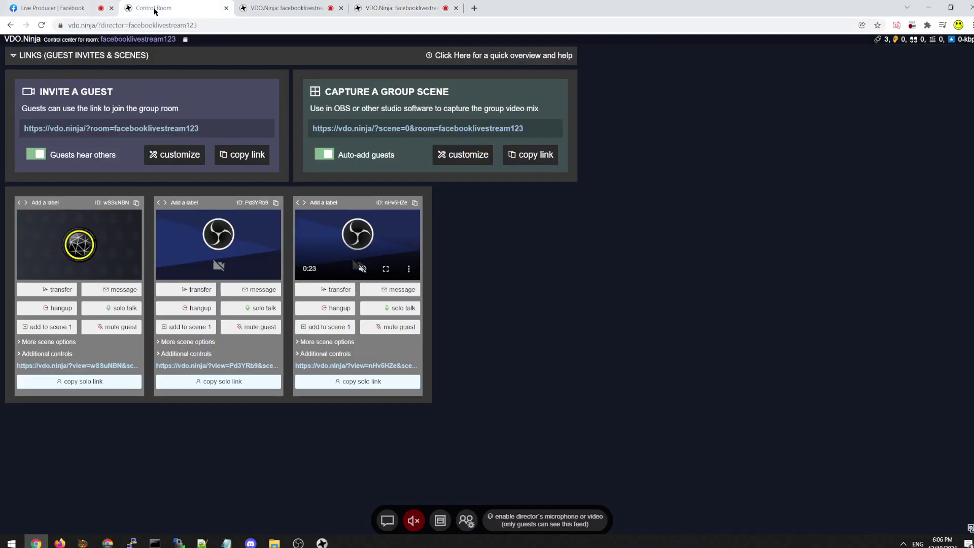
{"action": "left_click", "coordinate": [436, 128]}
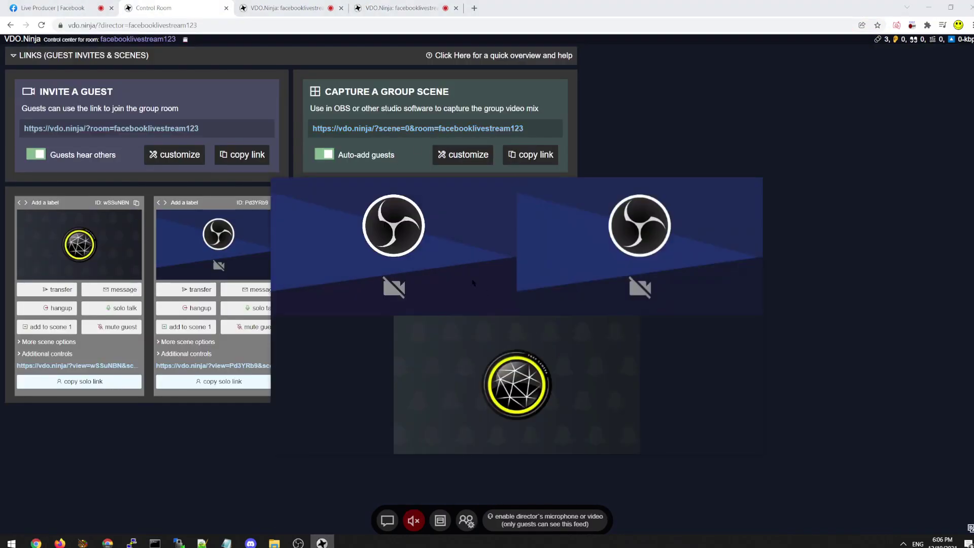
Step: Set the capture window's address to the scene link with &od=cable appended
{"action": "right_click", "coordinate": [456, 269]}
{"action": "left_click", "coordinate": [500, 344]}
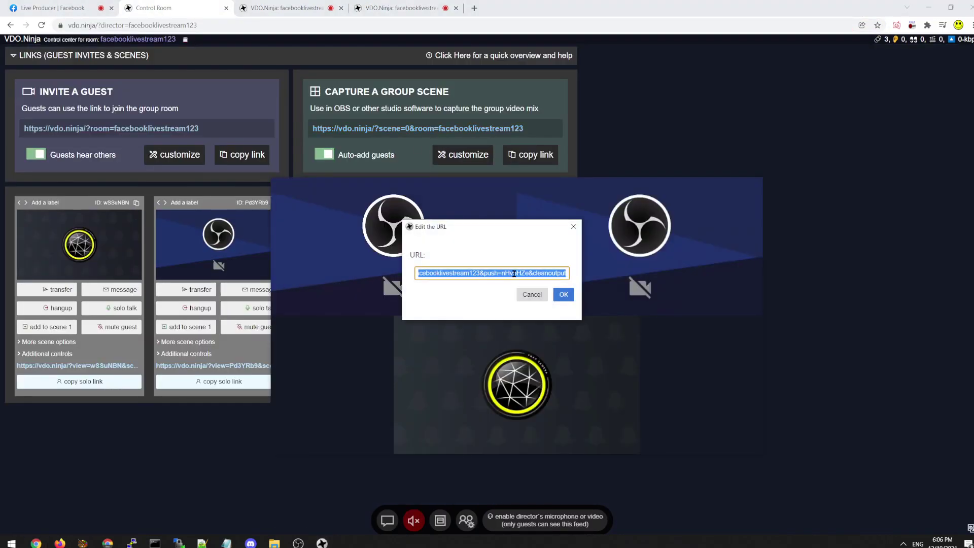
{"action": "key", "text": "ctrl+v"}
{"action": "type", "text": "&outputde"}
{"action": "key", "text": "BackSpace"}
{"action": "key", "text": "BackSpace"}
{"action": "key", "text": "BackSpace"}
{"action": "key", "text": "BackSpace"}
{"action": "key", "text": "BackSpace"}
{"action": "key", "text": "BackSpace"}
{"action": "key", "text": "BackSpace"}
{"action": "type", "text": "d=cable"}
{"action": "left_click", "coordinate": [569, 298]}
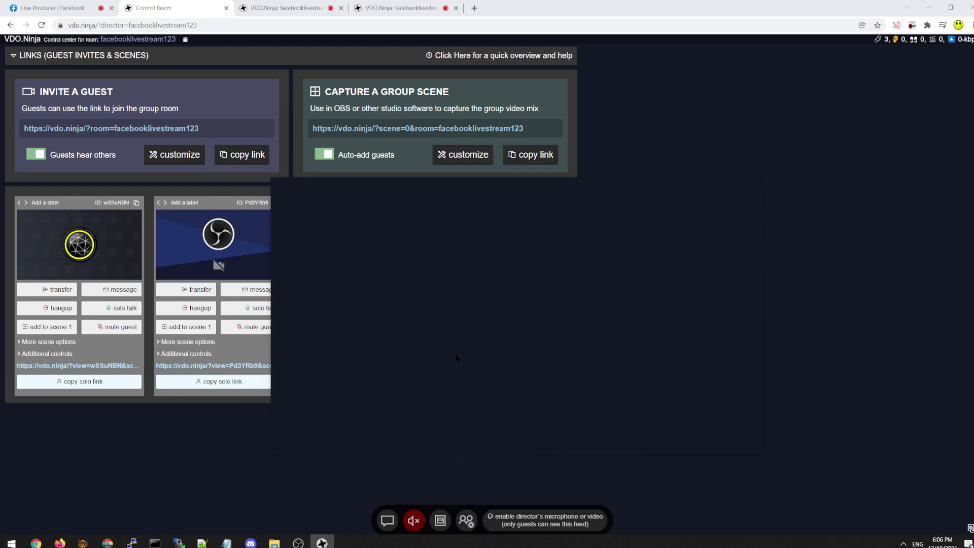
Step: Check the address, send the capture window to its homepage and paste the scene link there
{"action": "right_click", "coordinate": [344, 236]}
{"action": "left_click", "coordinate": [387, 288]}
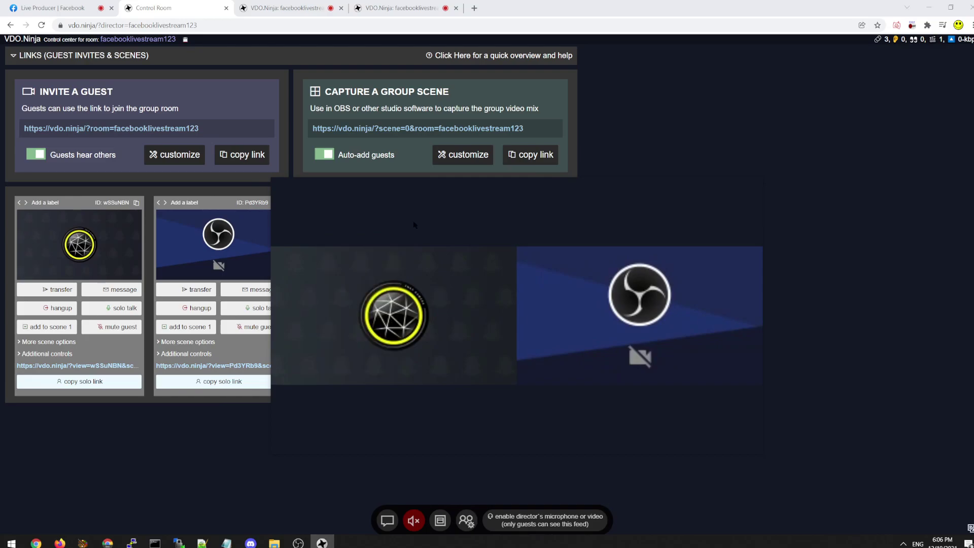
{"action": "right_click", "coordinate": [414, 226]}
{"action": "left_click", "coordinate": [446, 304]}
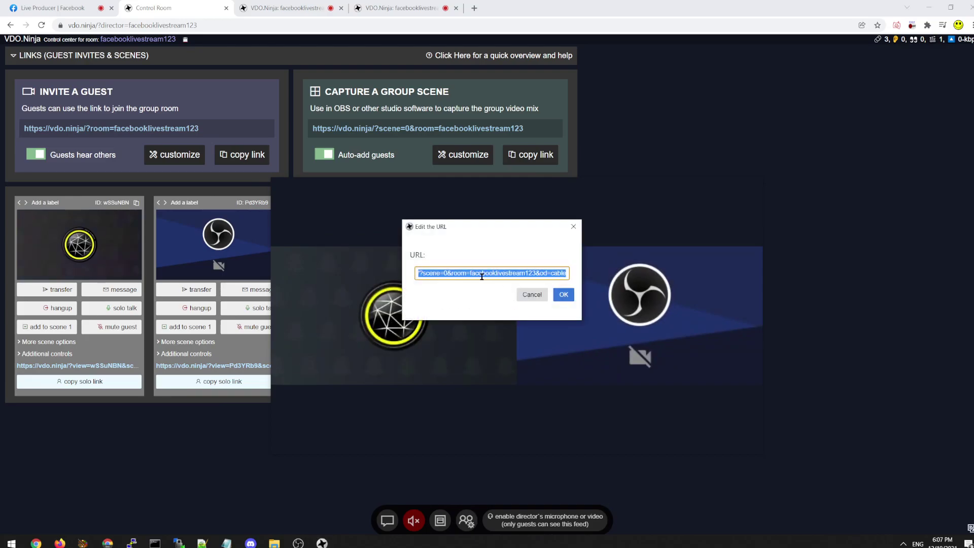
{"action": "left_click", "coordinate": [532, 294]}
{"action": "right_click", "coordinate": [463, 246]}
{"action": "left_click", "coordinate": [471, 331]}
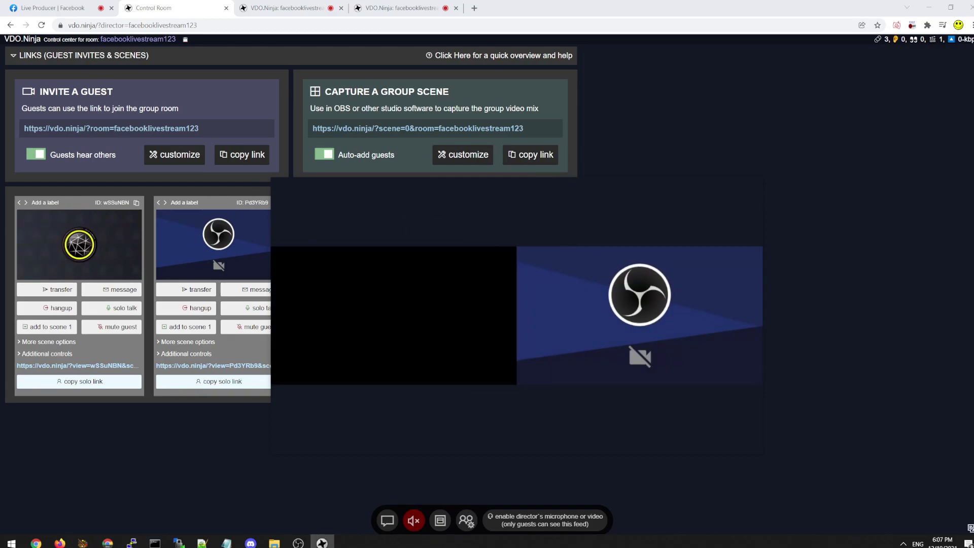
{"action": "key", "text": "shift+Tab"}
{"action": "key", "text": "ctrl+v"}
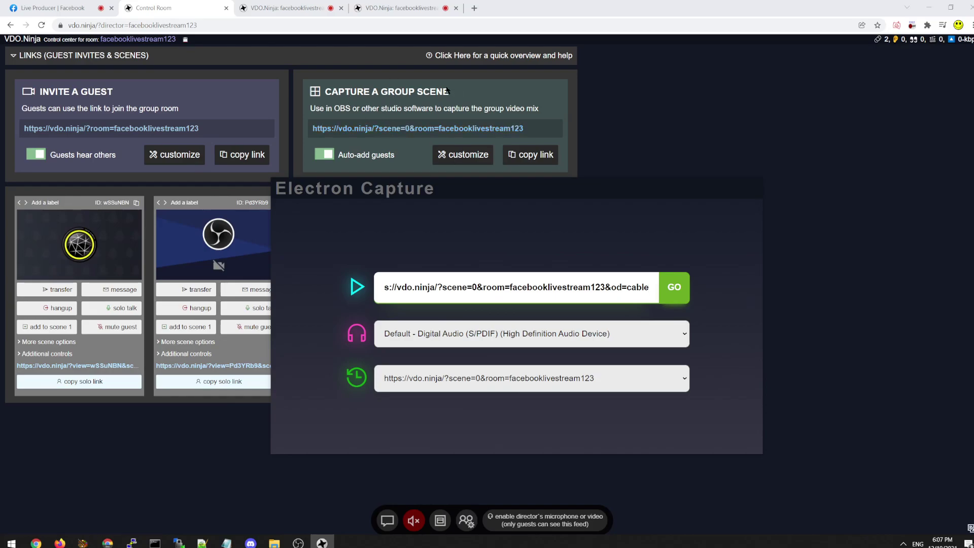
Step: Delete &od=cable from the end of the scene link
{"action": "left_click_drag", "start_coordinate": [611, 287], "coordinate": [659, 290]}
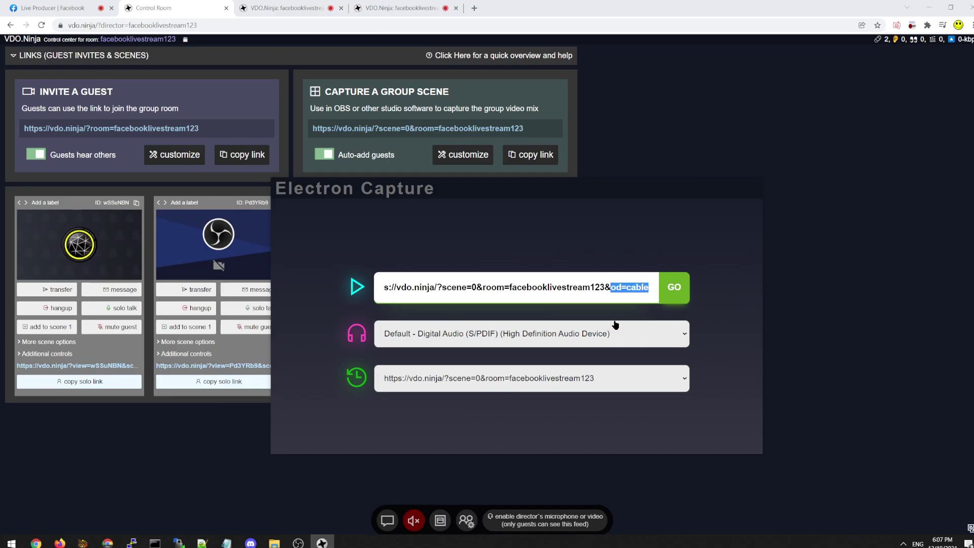
{"action": "left_click_drag", "start_coordinate": [627, 287], "coordinate": [686, 298]}
{"action": "key", "text": "BackSpace"}
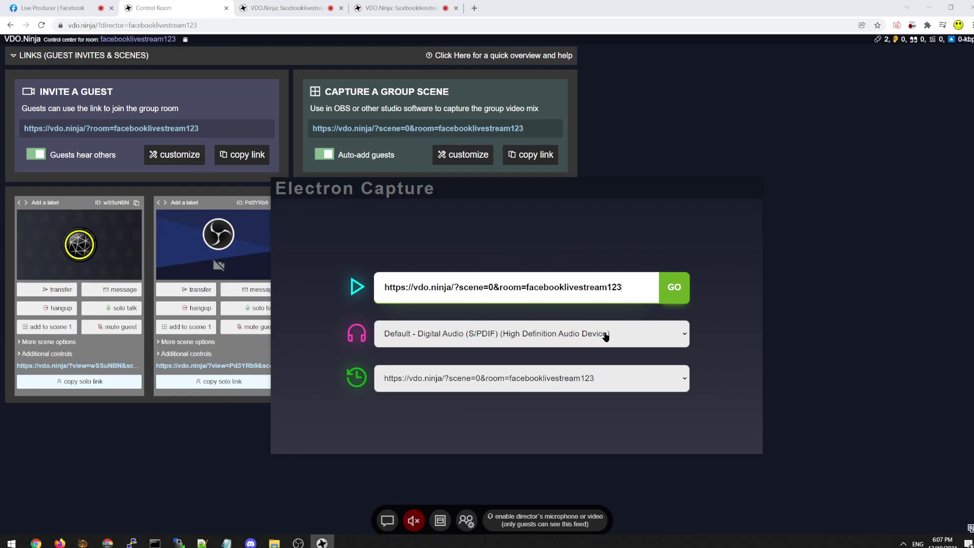
Step: Choose Speakers (VB-Audio Virtual Cable) as audio output and load the scene with its sink id
{"action": "left_click", "coordinate": [437, 337]}
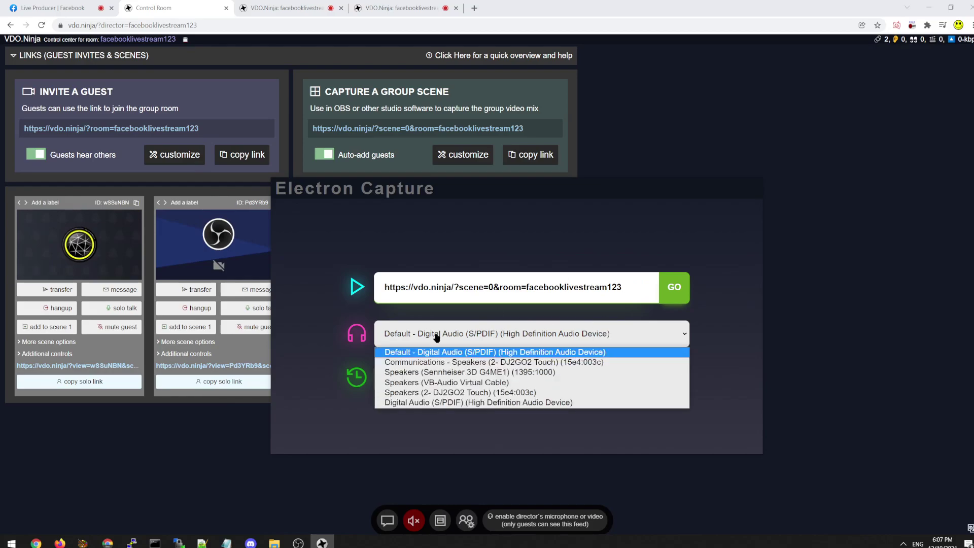
{"action": "left_click", "coordinate": [446, 382]}
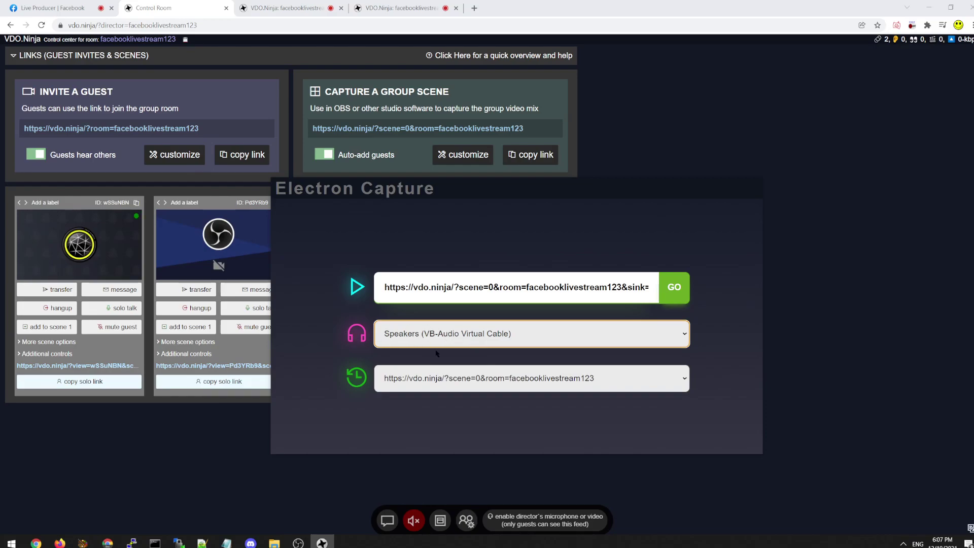
{"action": "left_click", "coordinate": [588, 285]}
{"action": "key", "text": "ctrl+a"}
{"action": "left_click", "coordinate": [508, 285]}
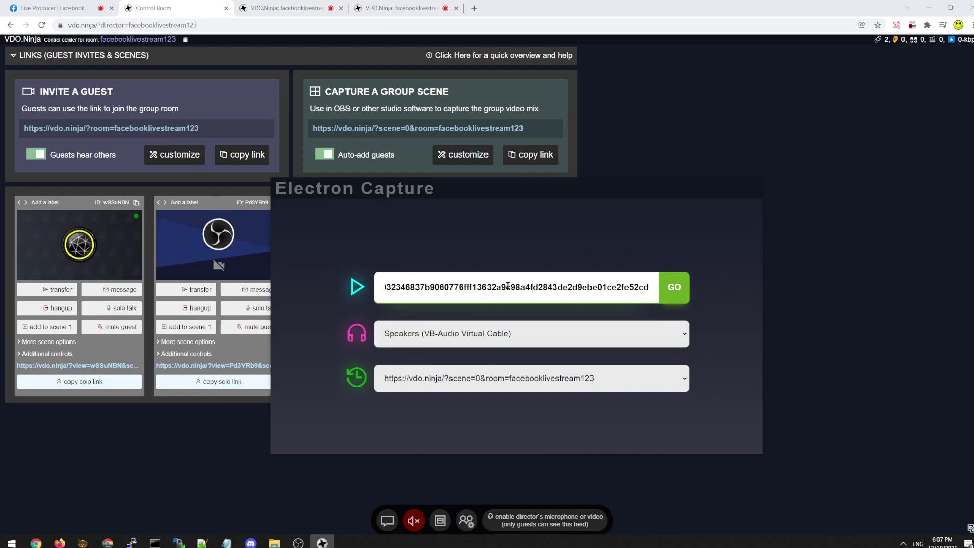
{"action": "left_click", "coordinate": [677, 291]}
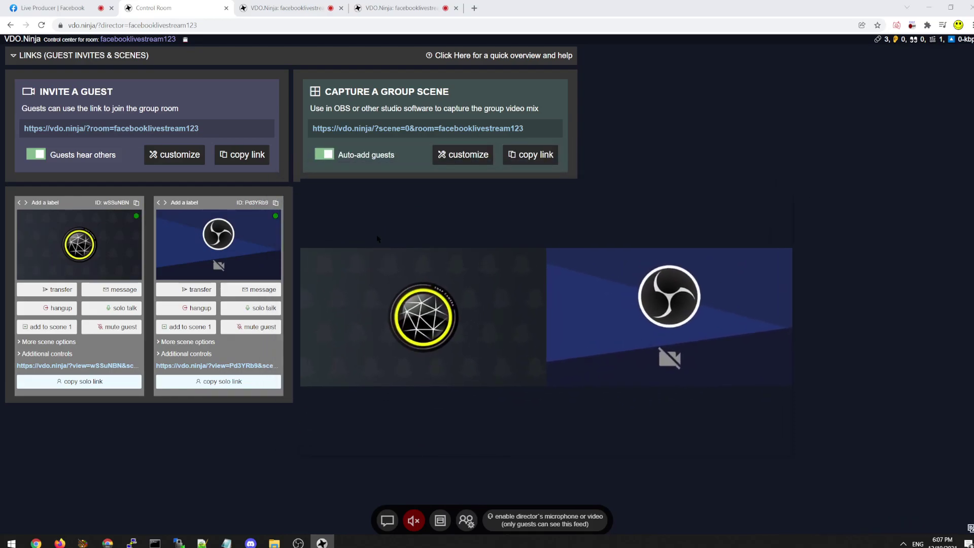
Step: Select CABLE Output (VB-Audio Virtual Cable) as Live Producer's microphone input
{"action": "left_click", "coordinate": [51, 8]}
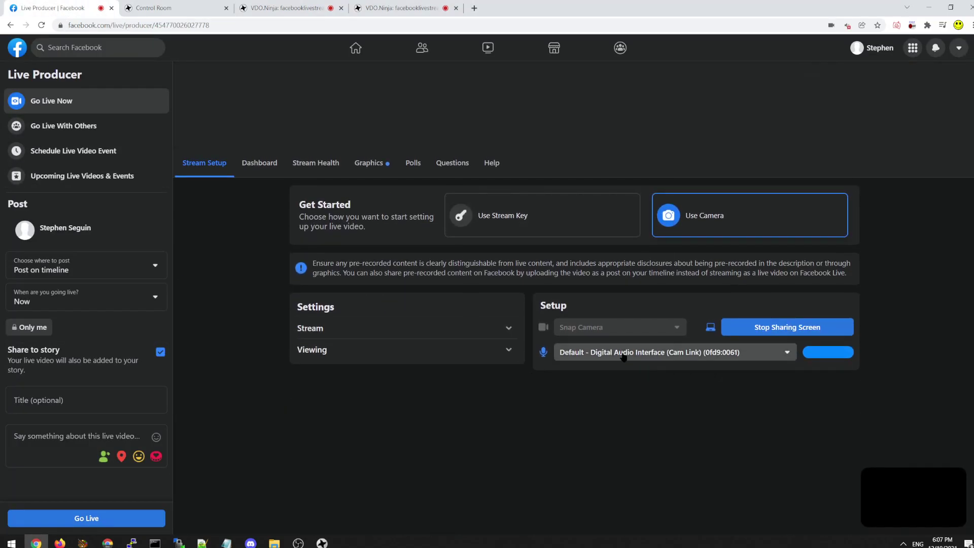
{"action": "left_click", "coordinate": [626, 352]}
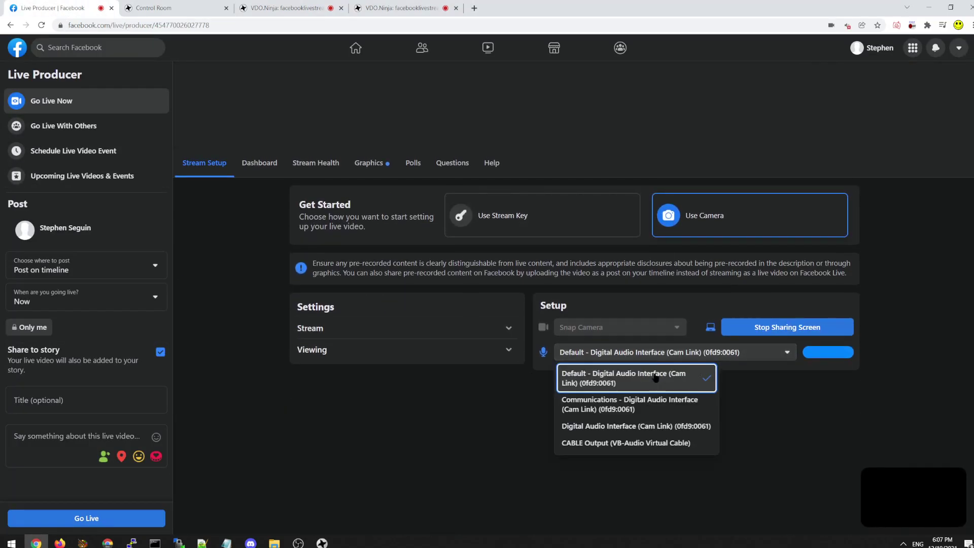
{"action": "left_click", "coordinate": [634, 444]}
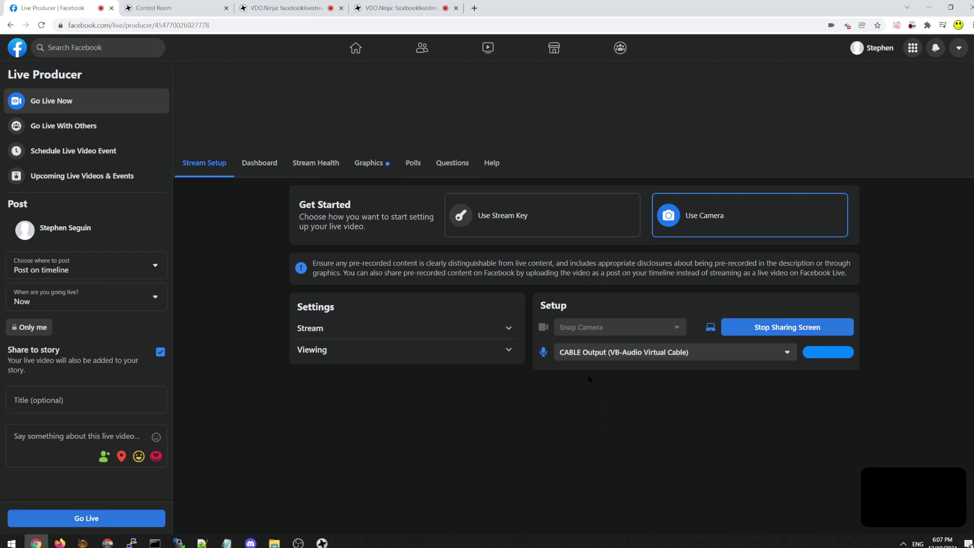
{"action": "key", "text": "alt+Tab"}
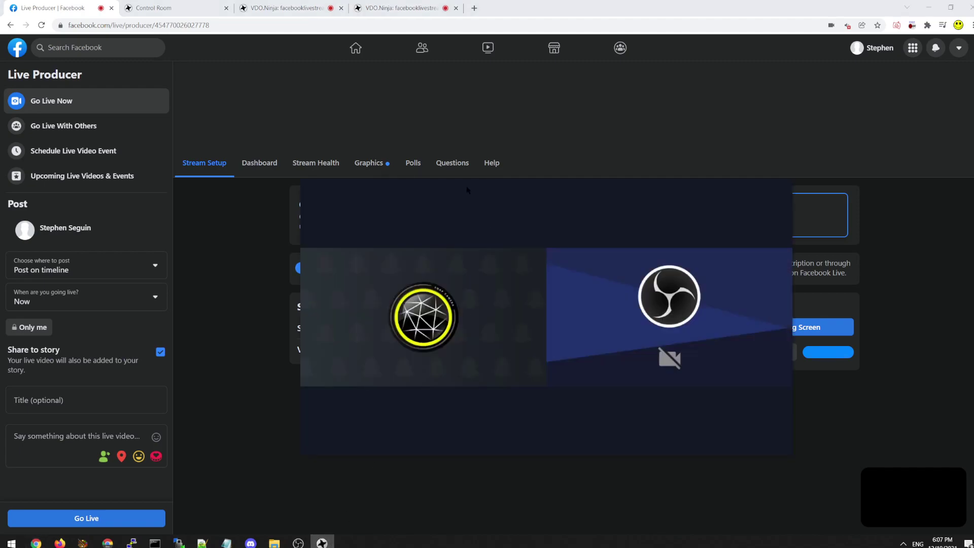
Step: Reposition the scene window, then stop and restart screen sharing with the Electron 2 window
{"action": "left_click_drag", "start_coordinate": [467, 190], "coordinate": [419, 195]}
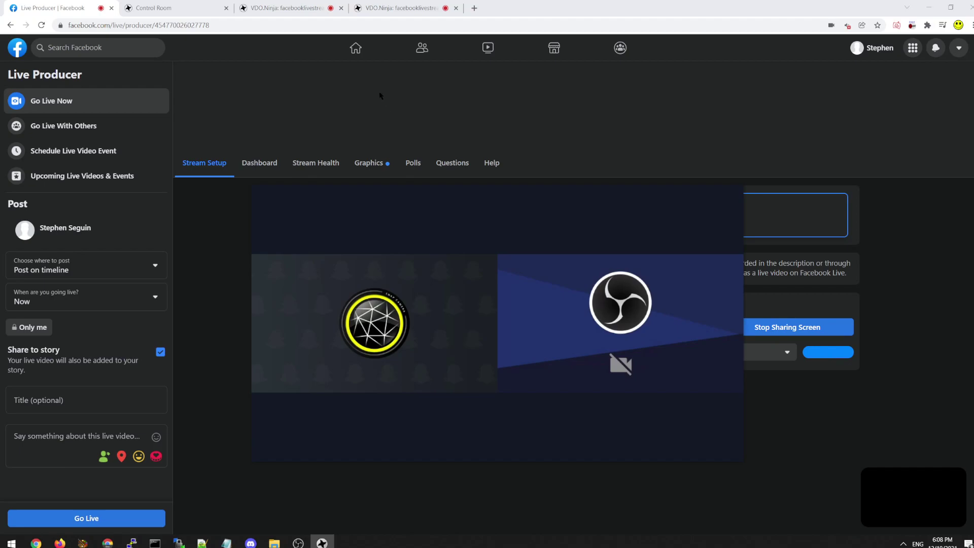
{"action": "left_click_drag", "start_coordinate": [425, 196], "coordinate": [409, 205]}
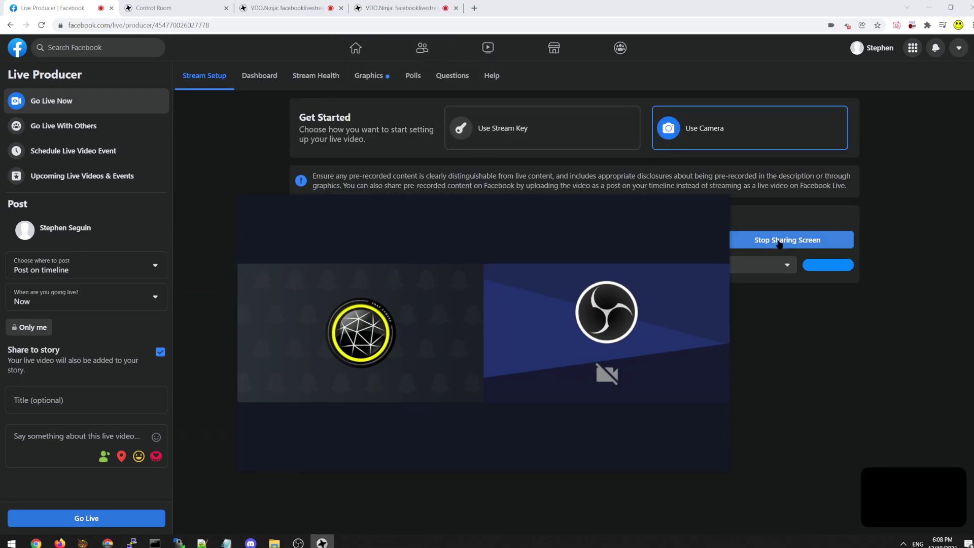
{"action": "left_click", "coordinate": [779, 244]}
{"action": "left_click", "coordinate": [776, 241]}
{"action": "left_click", "coordinate": [599, 311]}
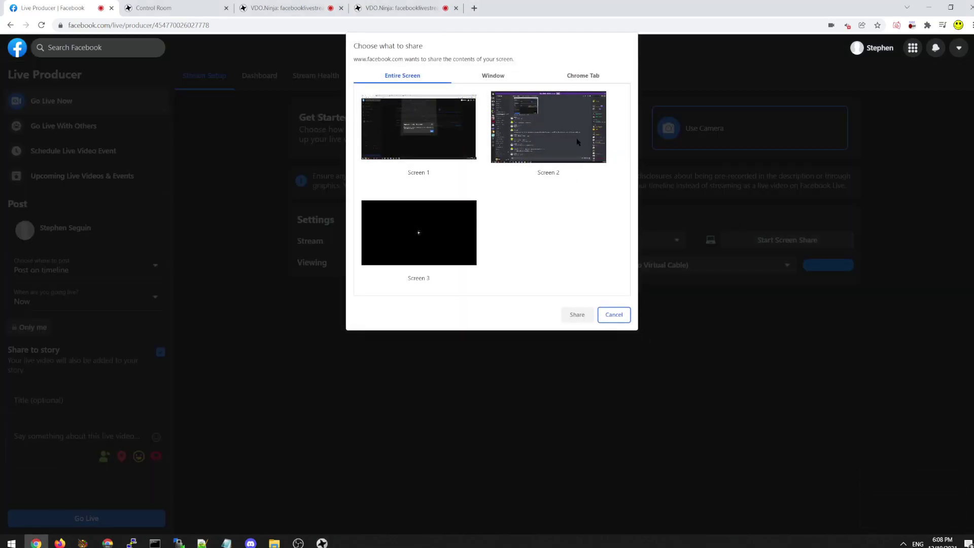
{"action": "left_click", "coordinate": [493, 76]}
{"action": "left_click", "coordinate": [484, 114]}
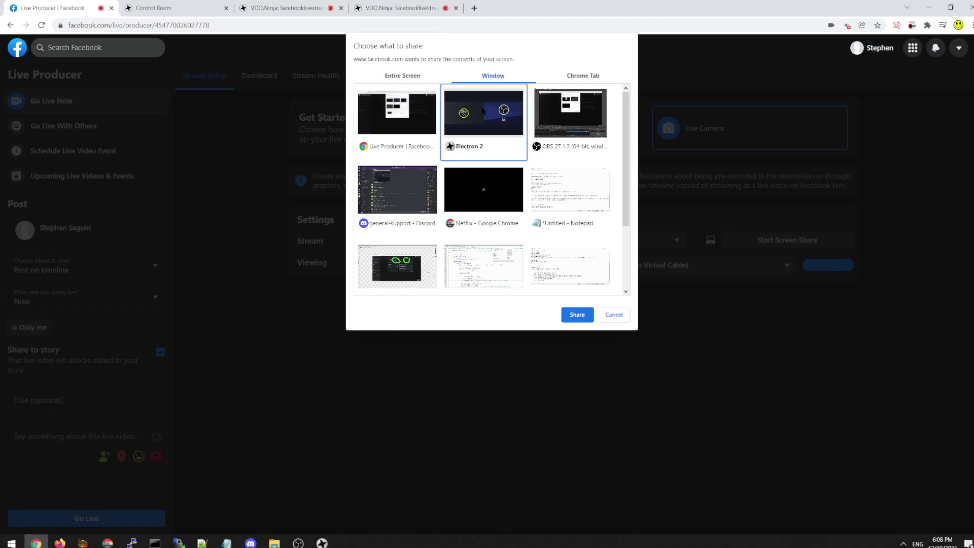
{"action": "left_click", "coordinate": [569, 314]}
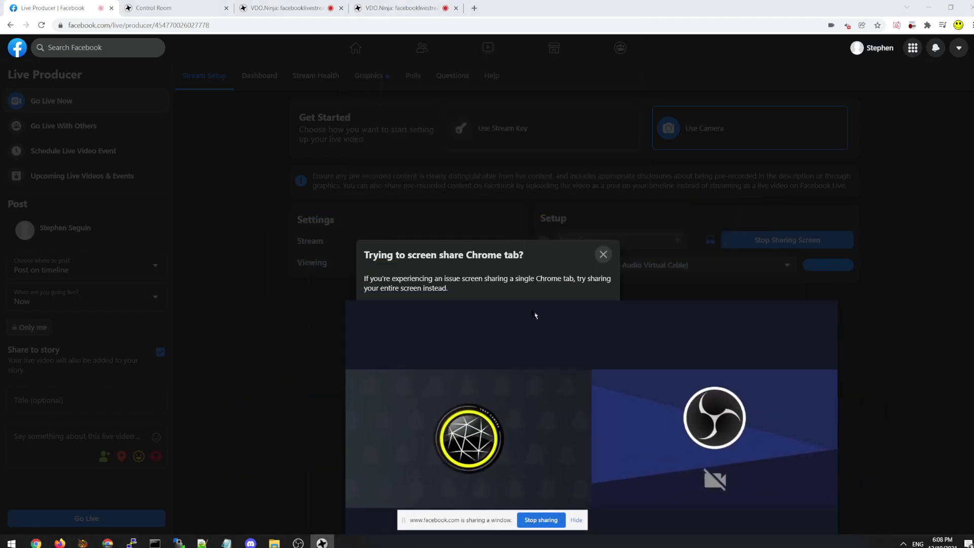
Step: Close the 'Trying to screen share Chrome tab?' notice and scroll down to the stream preview
{"action": "left_click", "coordinate": [598, 311]}
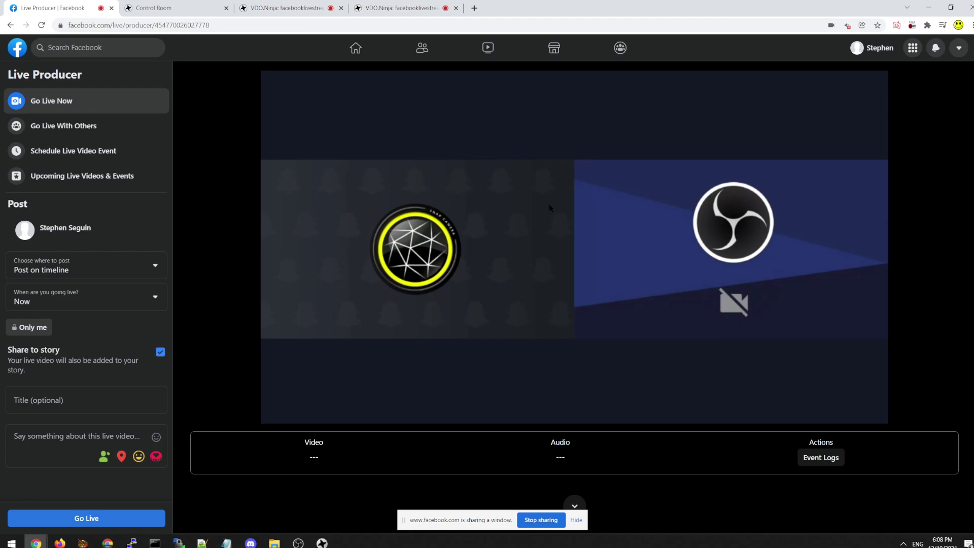
{"action": "scroll", "coordinate": [543, 279], "scroll_direction": "down", "scroll_amount": 10}
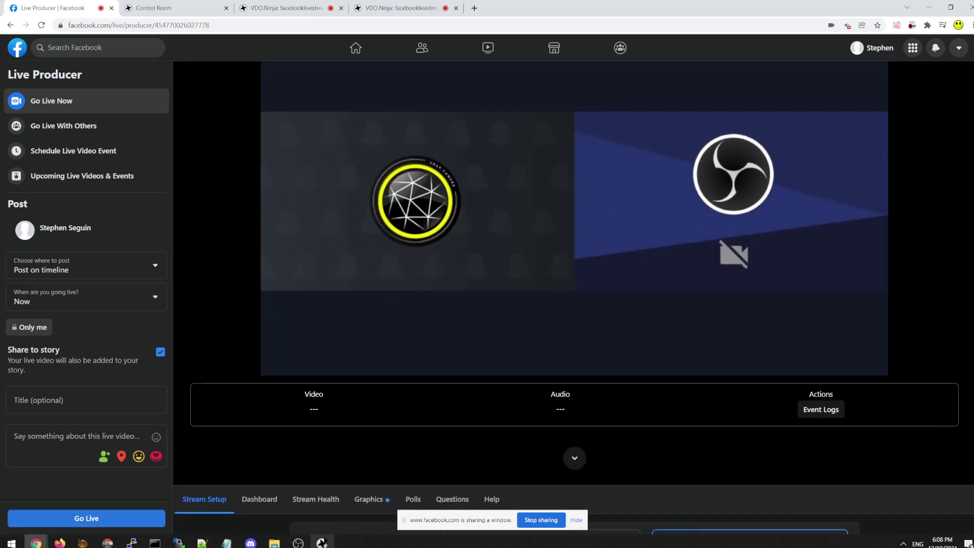
Step: Close the Electron capture window and copy the group scene link from the director's Control Room
{"action": "right_click", "coordinate": [501, 259]}
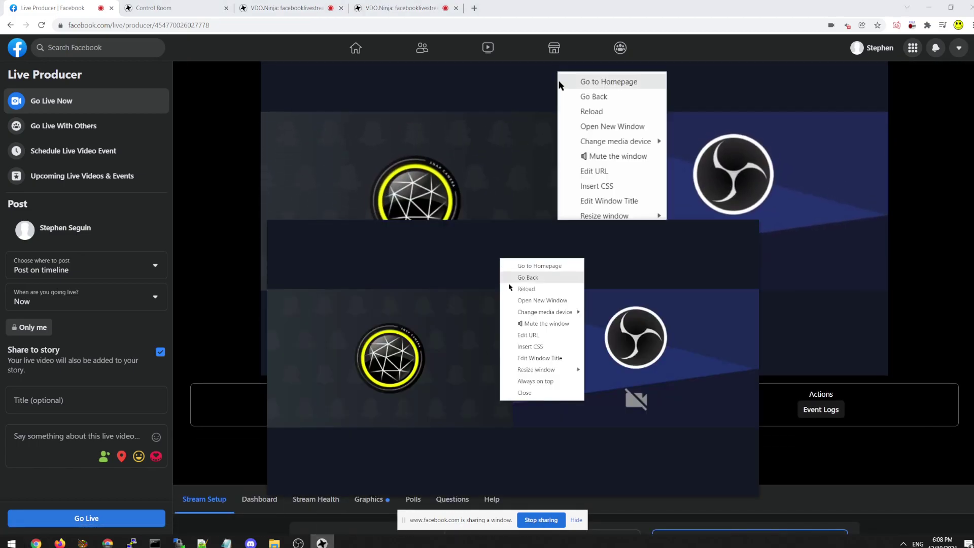
{"action": "left_click", "coordinate": [525, 393]}
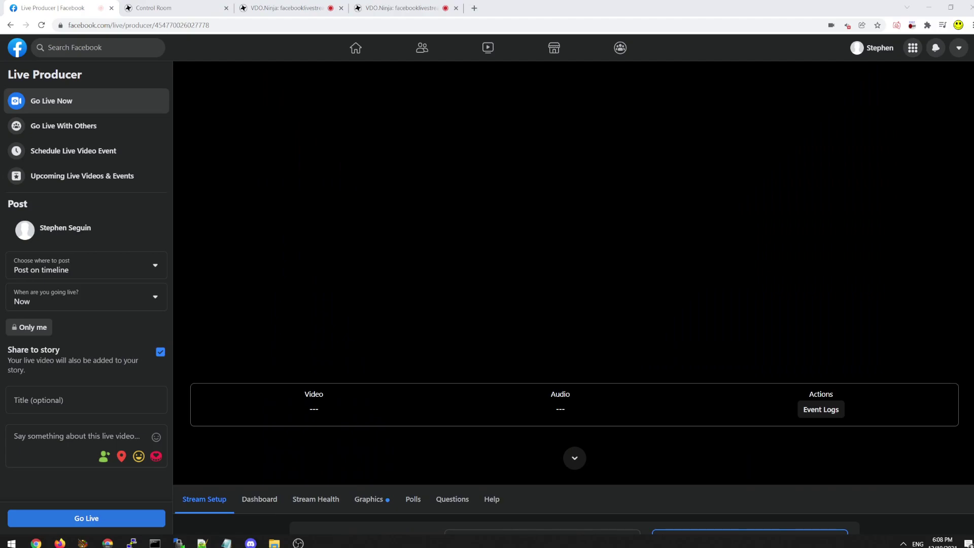
{"action": "left_click", "coordinate": [396, 8]}
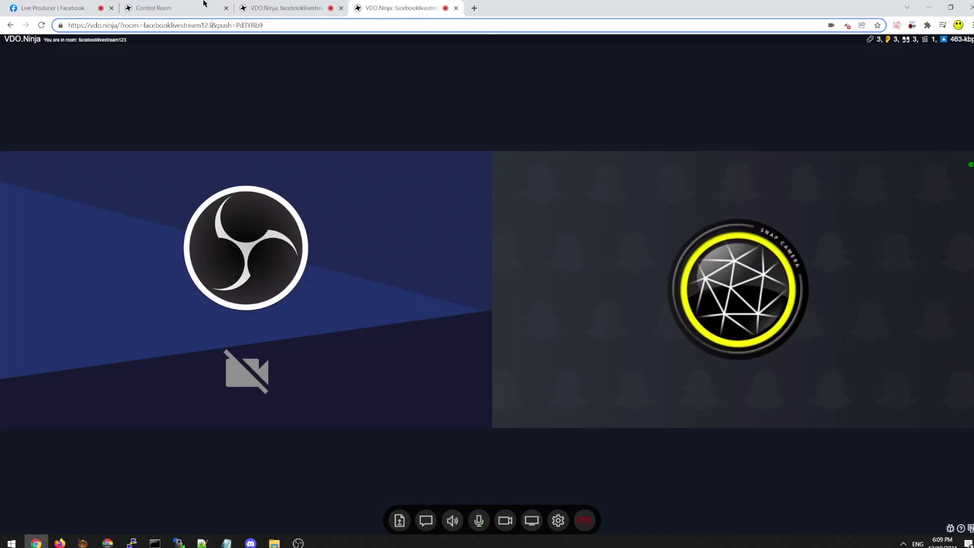
{"action": "left_click", "coordinate": [284, 8]}
{"action": "left_click", "coordinate": [209, 8]}
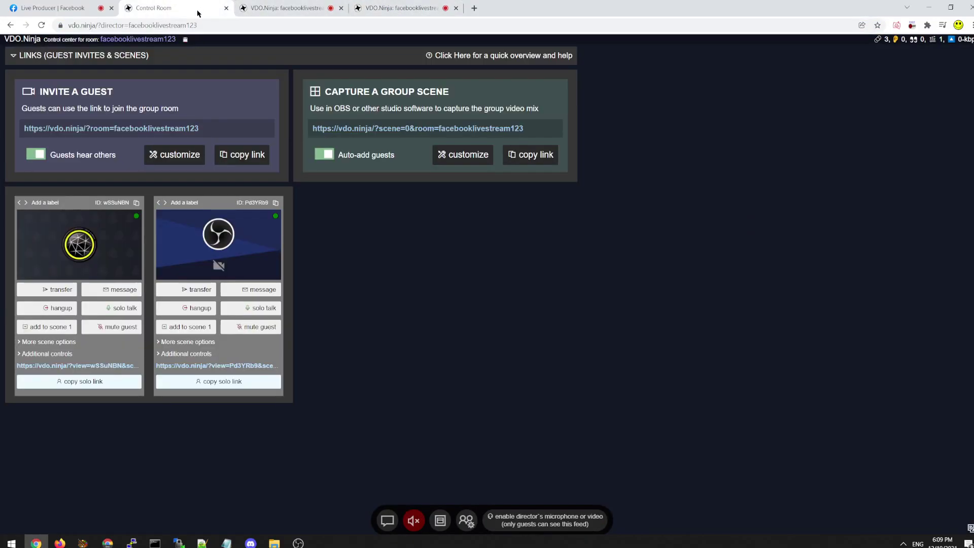
{"action": "left_click", "coordinate": [353, 128]}
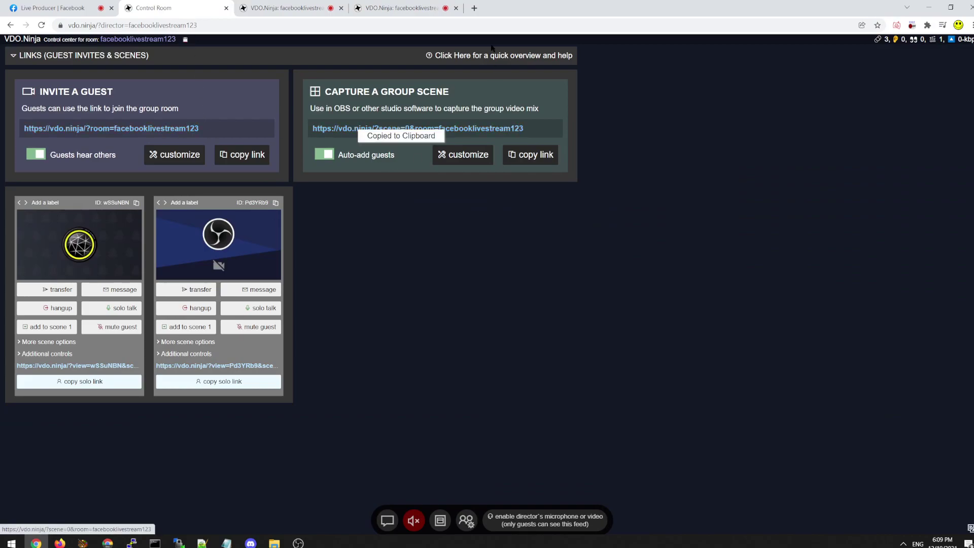
Step: Open the copied scene link with &od=cable appended in a new tab, then enter vdo.ninja/electron
{"action": "left_click", "coordinate": [475, 9]}
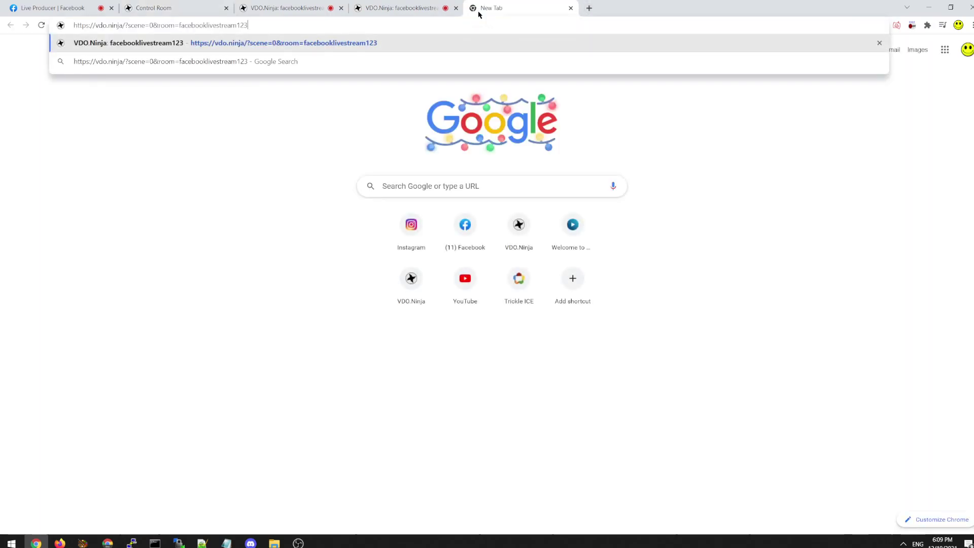
{"action": "key", "text": "ctrl+v"}
{"action": "type", "text": "&od="}
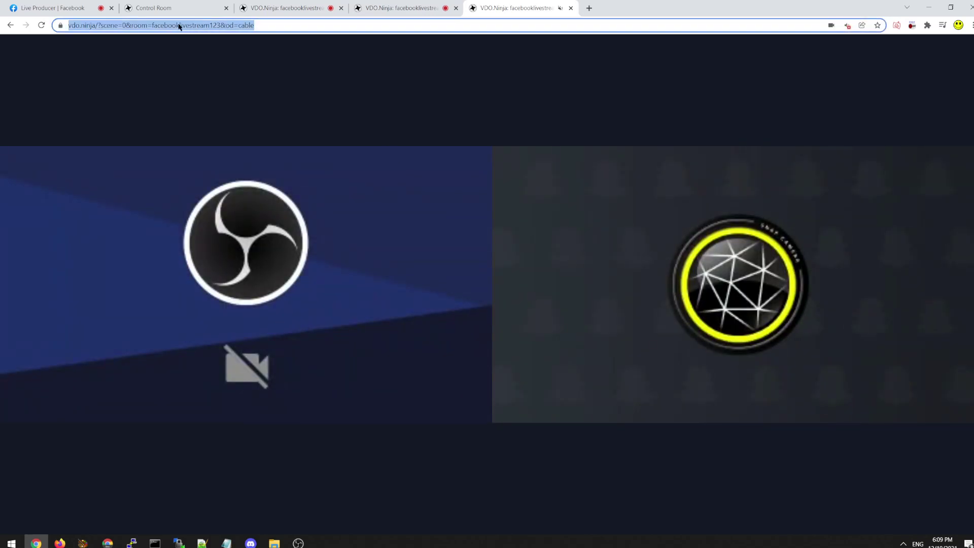
{"action": "type", "text": "vdo.ninj"}
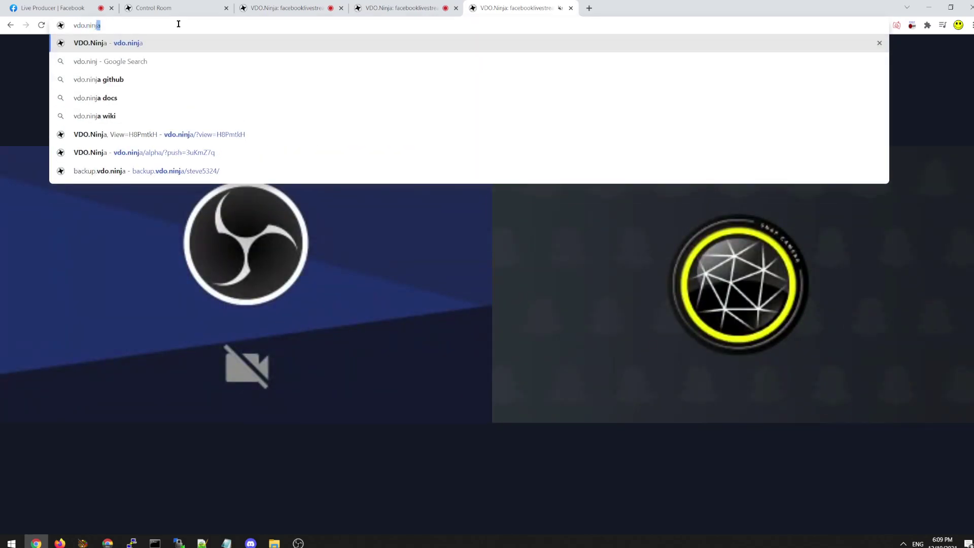
{"action": "type", "text": "a/electron"}
Step: Load the facebooklivestream123 scene in vdo.ninja/electron with Speakers (VB-Audio Virtual Cable) output, then return to Live Producer
{"action": "key", "text": "Return"}
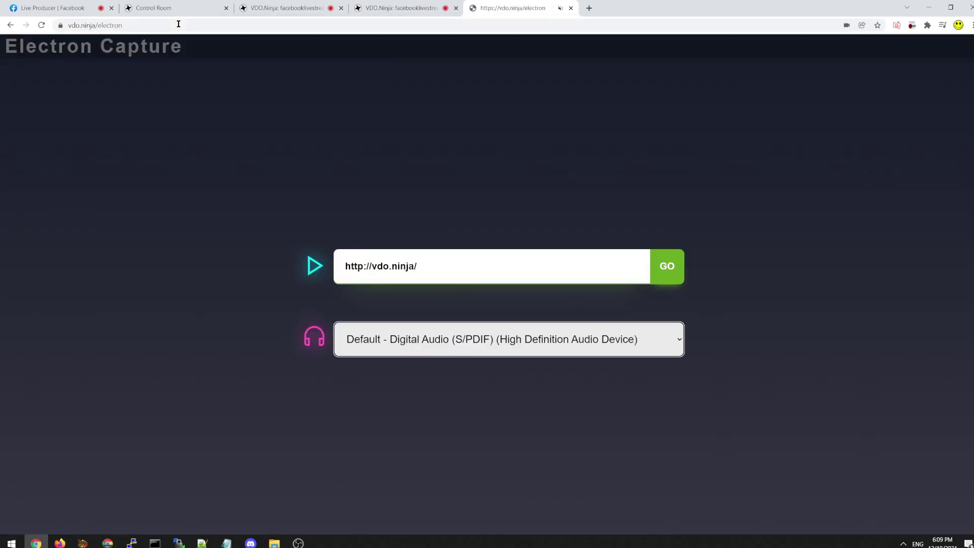
{"action": "left_click_drag", "start_coordinate": [465, 269], "coordinate": [350, 272]}
{"action": "key", "text": "ctrl+v"}
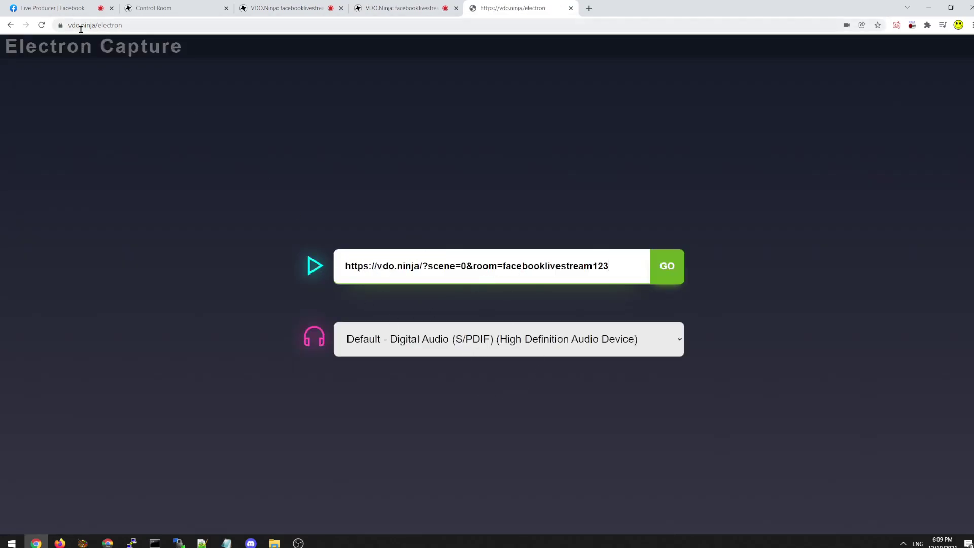
{"action": "left_click", "coordinate": [437, 351]}
{"action": "left_click", "coordinate": [451, 403]}
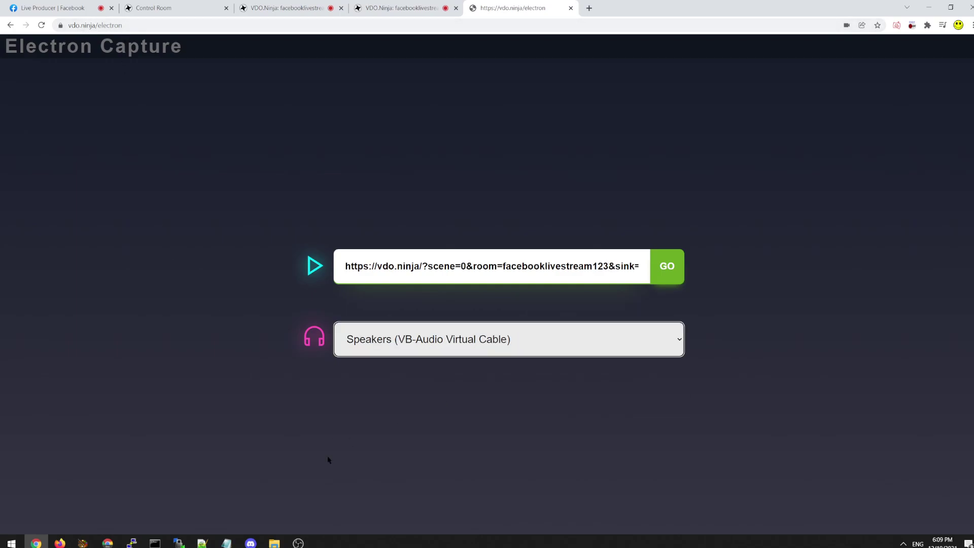
{"action": "left_click", "coordinate": [668, 269]}
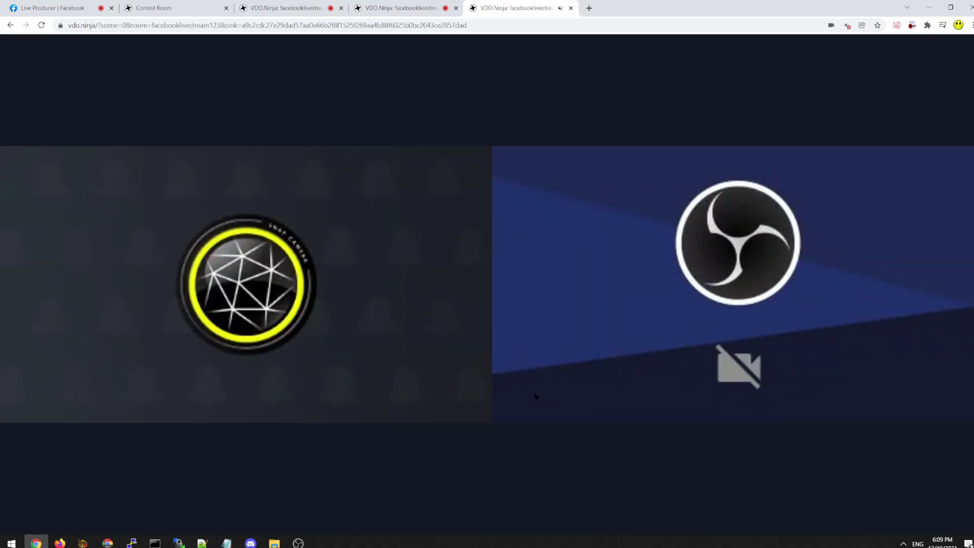
{"action": "left_click", "coordinate": [70, 10]}
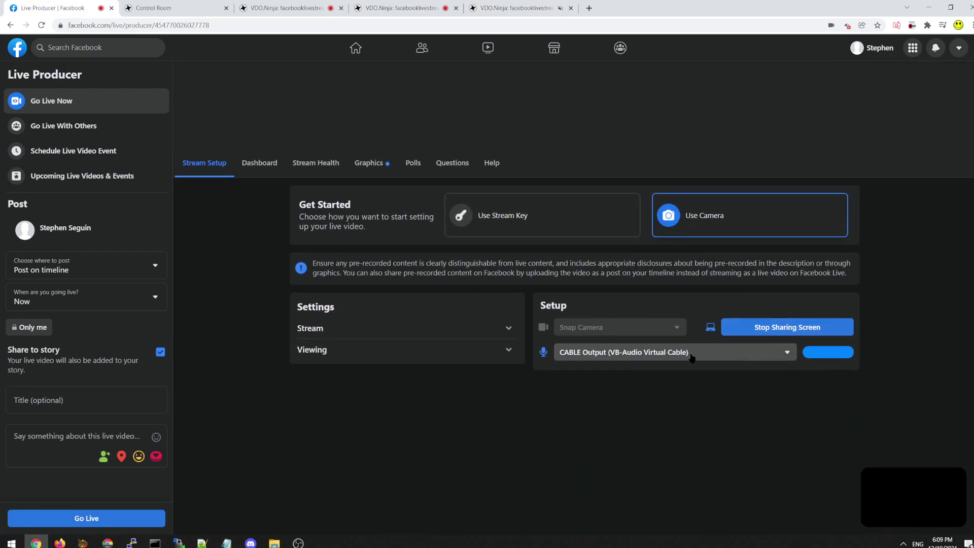
Step: Keep CABLE Output as audio input and reshare the VDO.Ninja facebooklivestream123 Chrome tab, dismissing the warning
{"action": "left_click", "coordinate": [660, 352]}
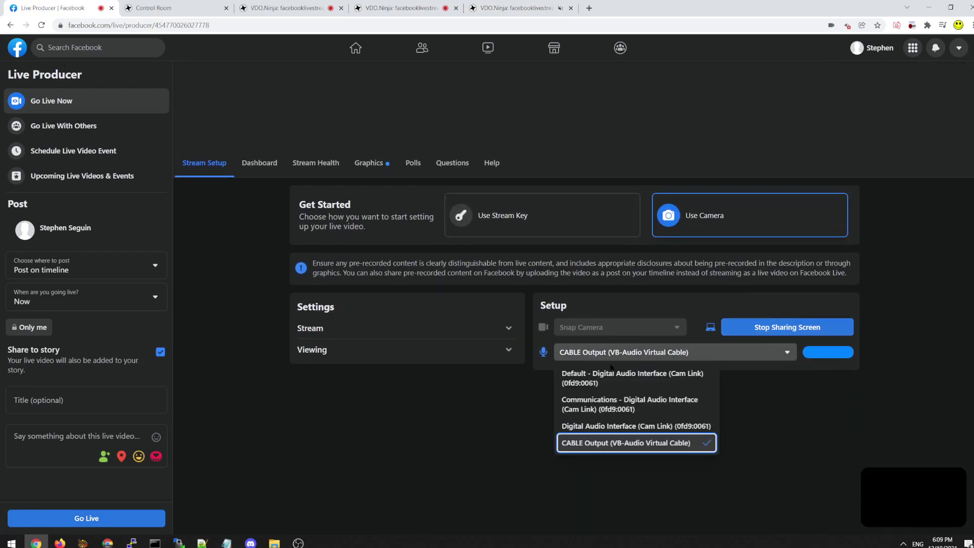
{"action": "left_click", "coordinate": [606, 442]}
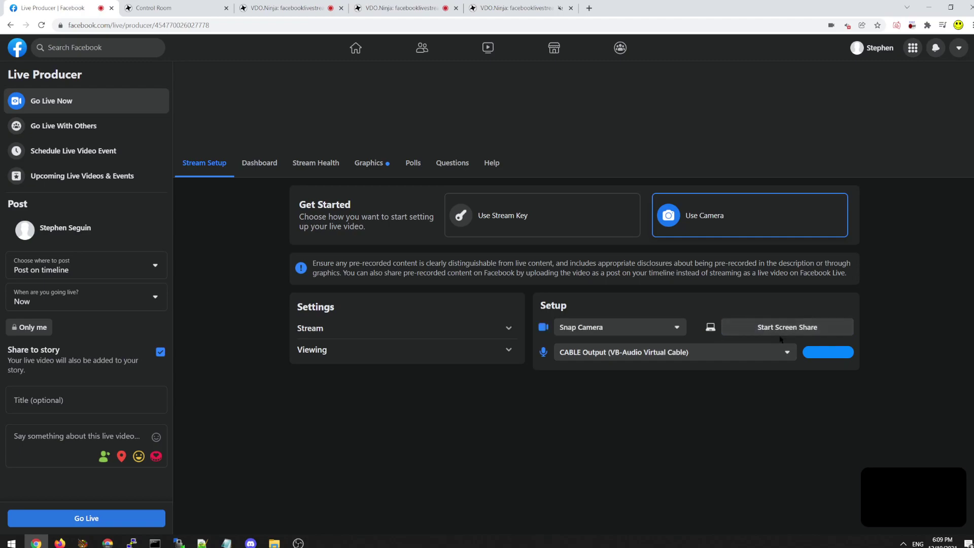
{"action": "left_click", "coordinate": [785, 334]}
{"action": "left_click", "coordinate": [766, 327]}
{"action": "left_click", "coordinate": [582, 76]}
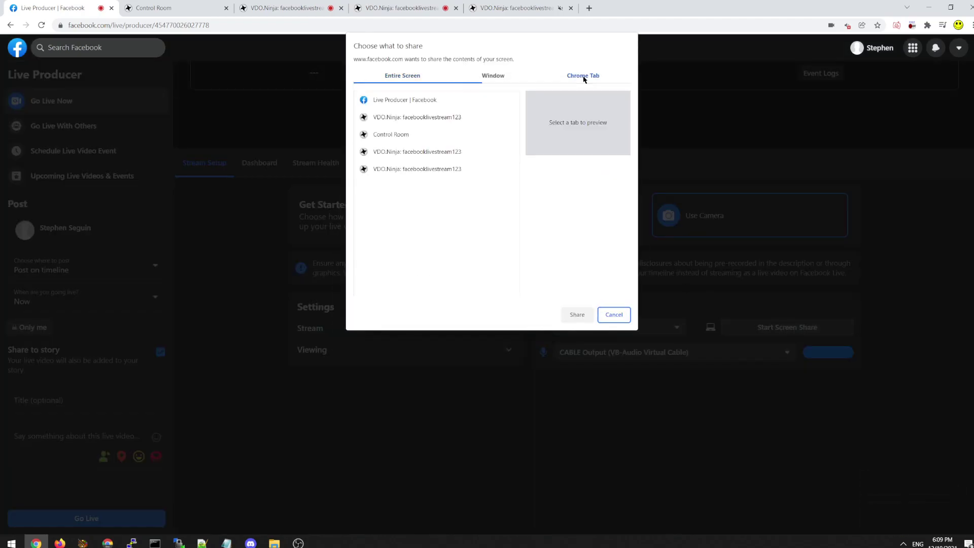
{"action": "left_click", "coordinate": [400, 118]}
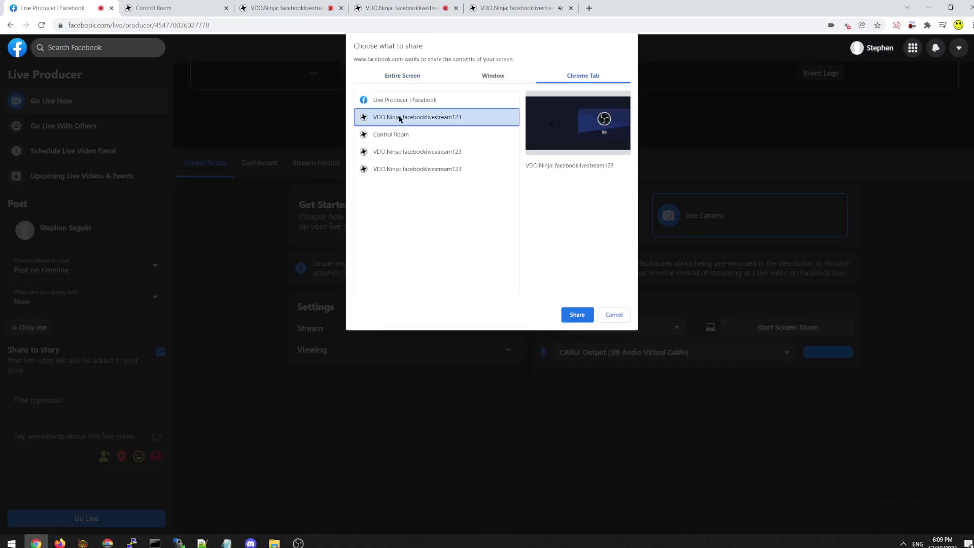
{"action": "left_click", "coordinate": [576, 315]}
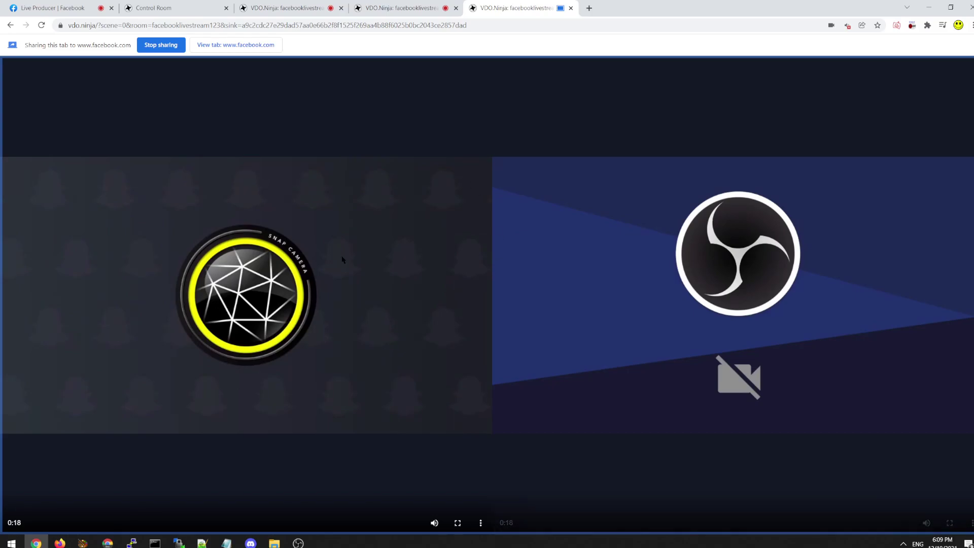
{"action": "left_click", "coordinate": [79, 9]}
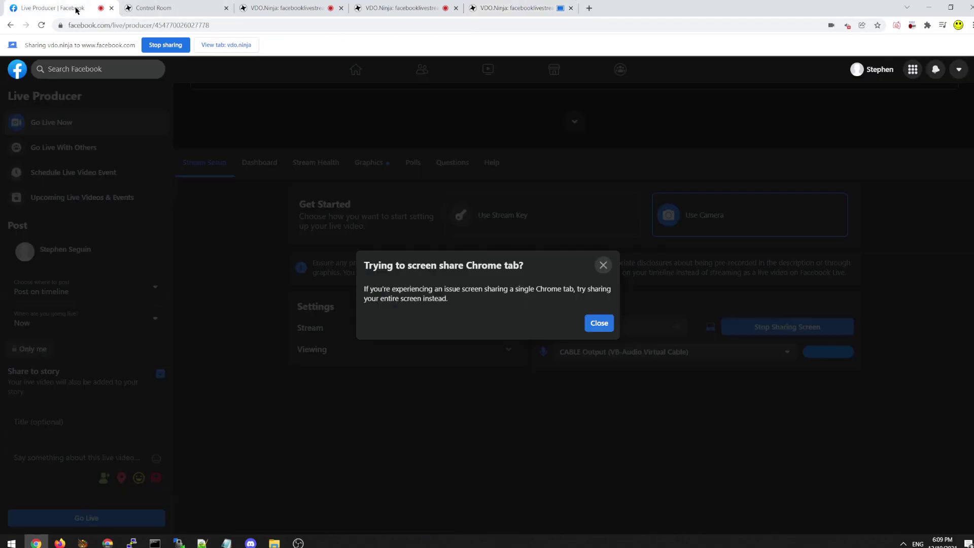
{"action": "left_click", "coordinate": [598, 323]}
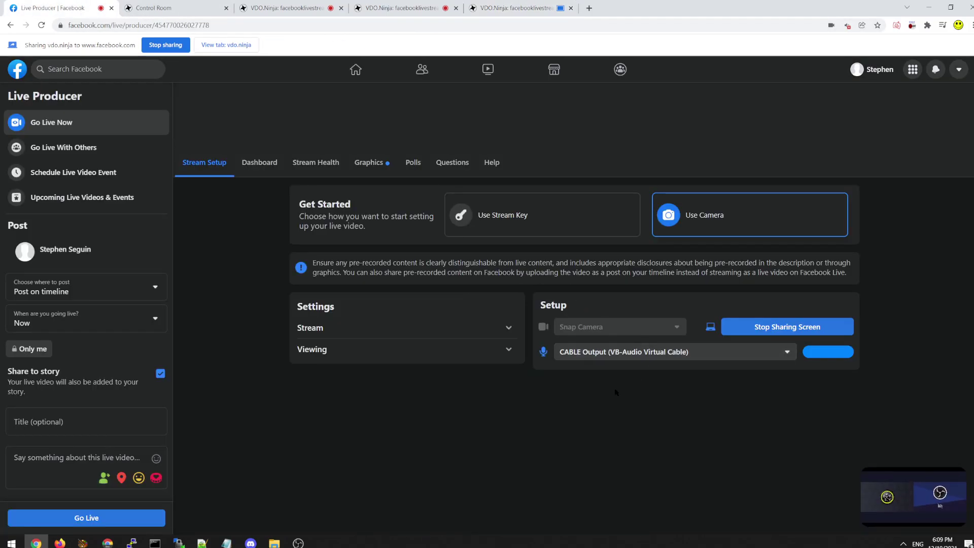
{"action": "scroll", "coordinate": [624, 327], "scroll_direction": "up", "scroll_amount": 3}
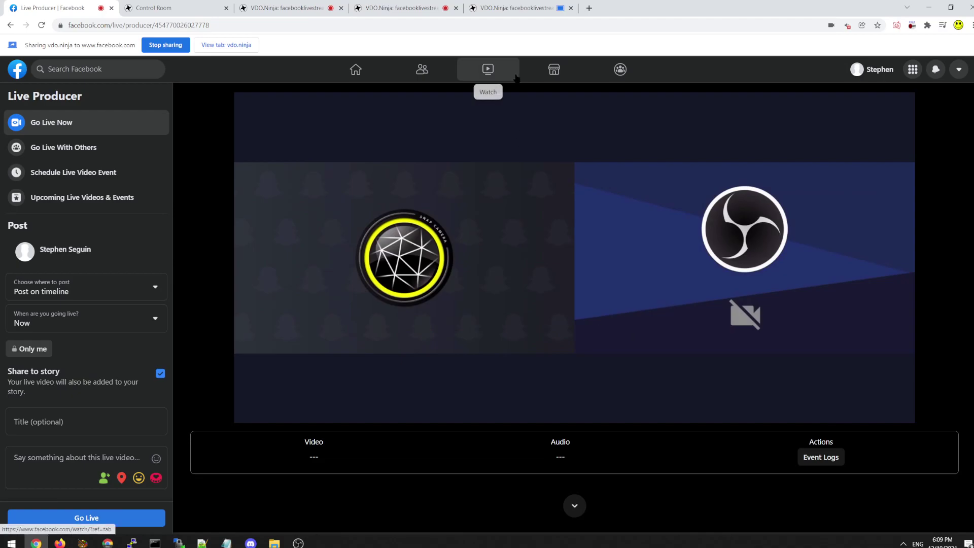
Step: Pull the shared VDO.Ninja scene tab out into its own browser window
{"action": "left_click", "coordinate": [513, 8]}
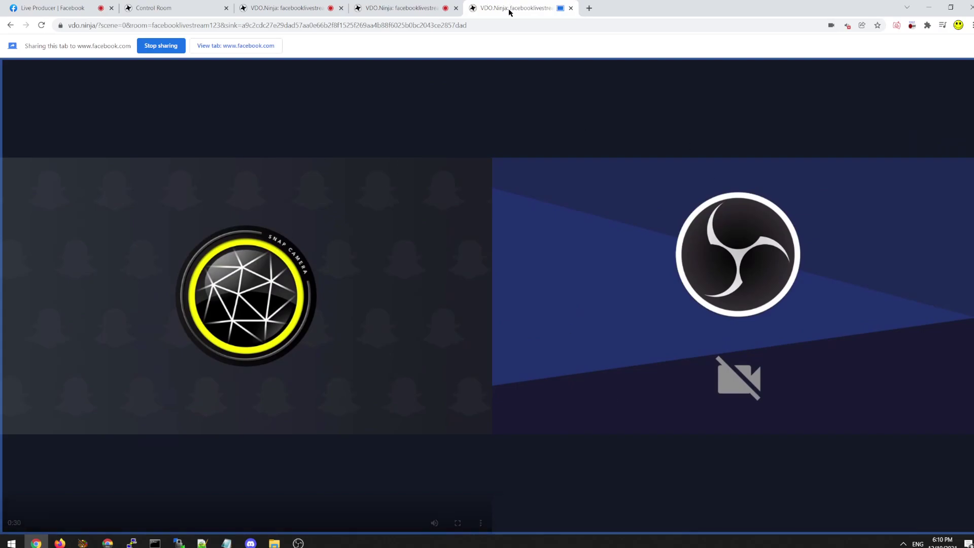
{"action": "left_click_drag", "start_coordinate": [507, 9], "coordinate": [544, 71]}
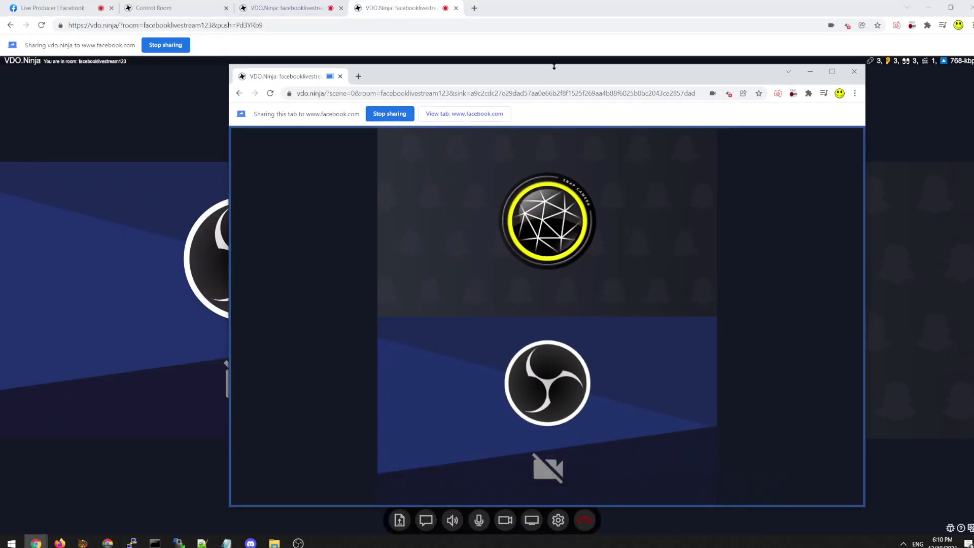
{"action": "left_click", "coordinate": [464, 114]}
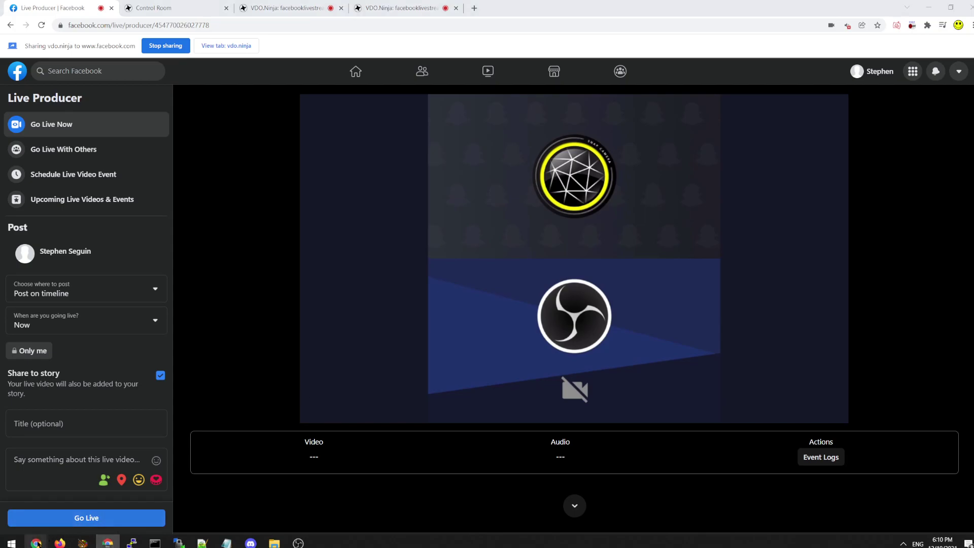
Step: Resize and reposition the VDO.Ninja window so both guest tiles sit side by side
{"action": "mouse_move", "coordinate": [108, 542]}
{"action": "left_click", "coordinate": [145, 500]}
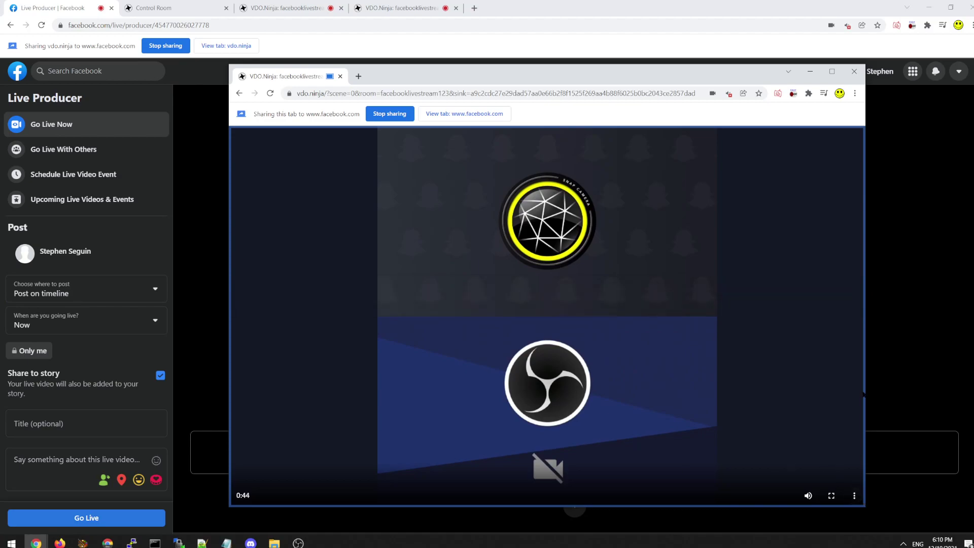
{"action": "left_click_drag", "start_coordinate": [865, 284], "coordinate": [469, 284]}
{"action": "left_click_drag", "start_coordinate": [366, 74], "coordinate": [857, 61]}
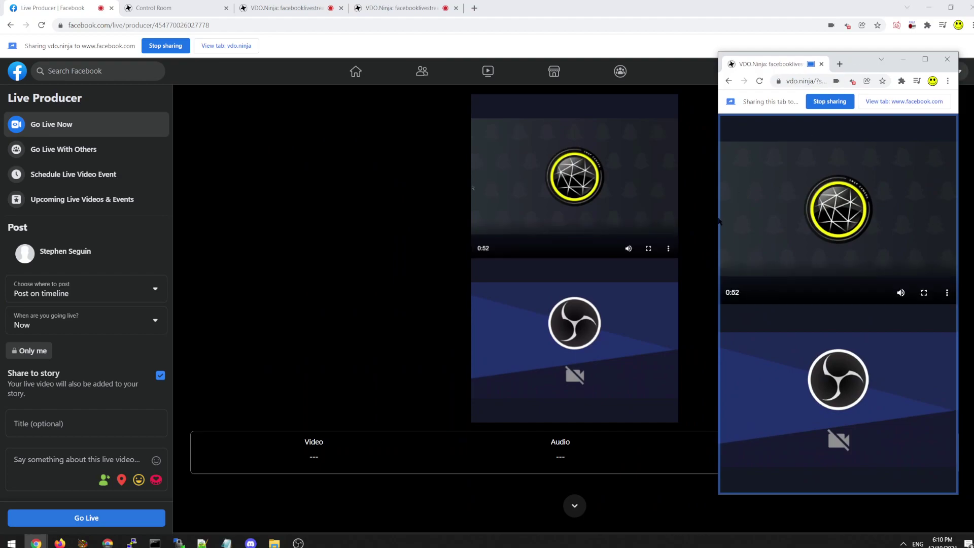
{"action": "left_click_drag", "start_coordinate": [718, 221], "coordinate": [701, 252]}
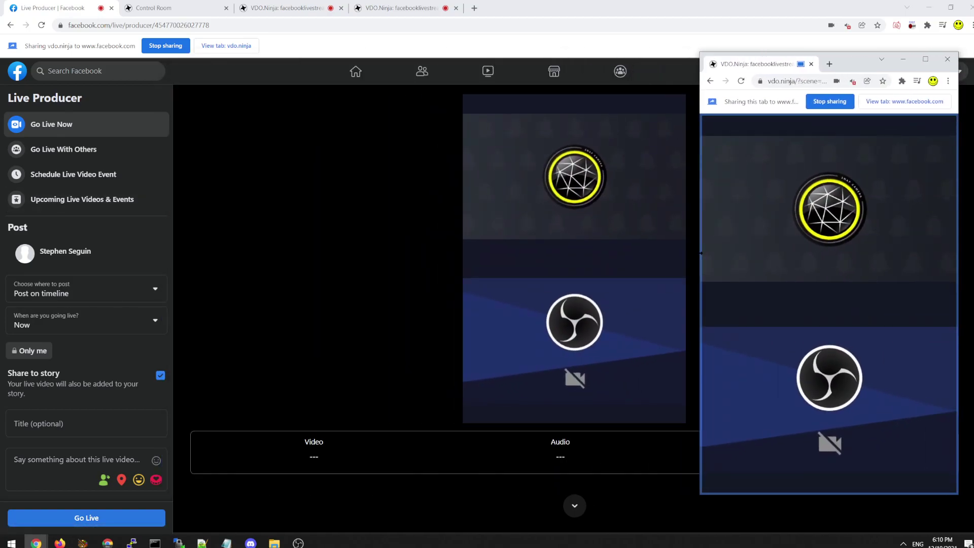
{"action": "left_click_drag", "start_coordinate": [844, 64], "coordinate": [799, 49]}
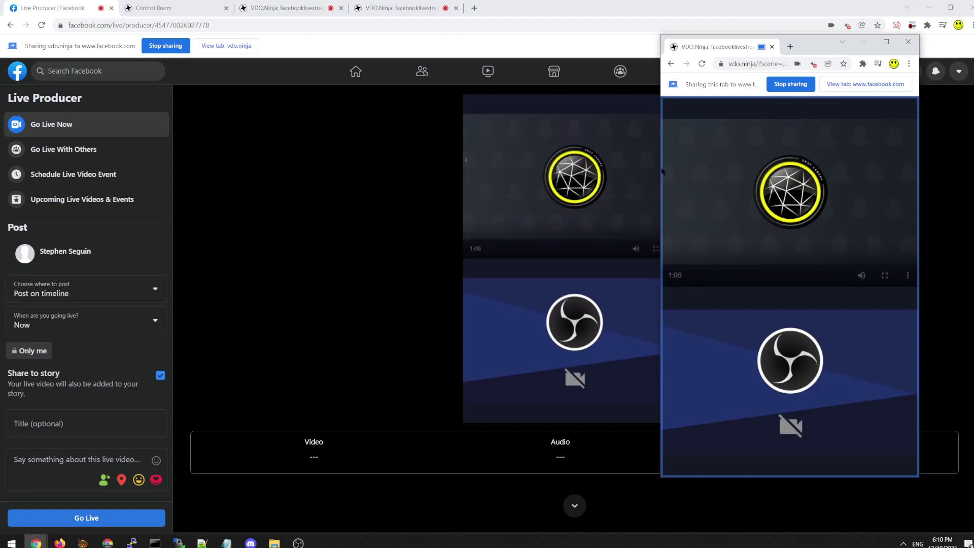
{"action": "left_click_drag", "start_coordinate": [661, 178], "coordinate": [196, 177]}
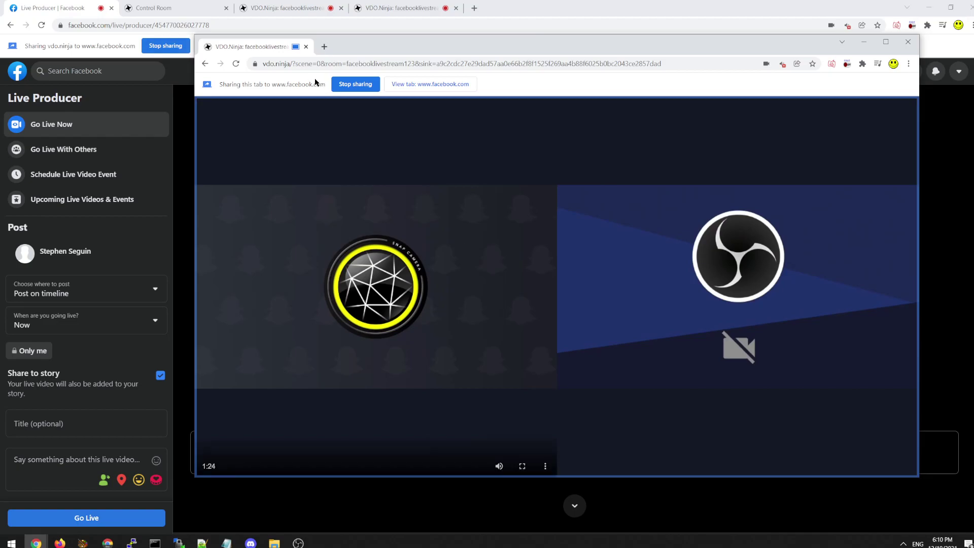
Step: Close the floating VDO.Ninja window to stop sharing and select Cam Link (0fd9:0061) as the camera
{"action": "left_click", "coordinate": [909, 41]}
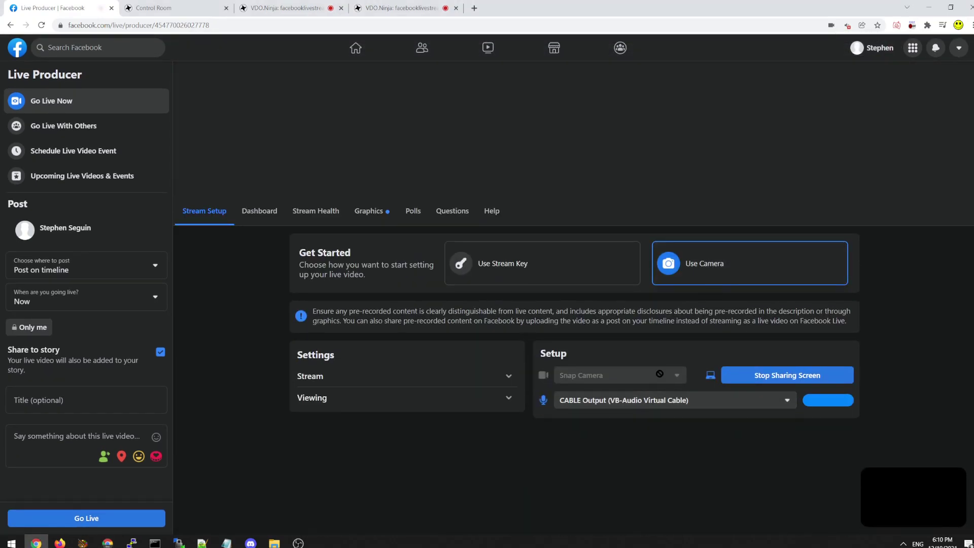
{"action": "left_click", "coordinate": [659, 375]}
{"action": "left_click", "coordinate": [574, 394]}
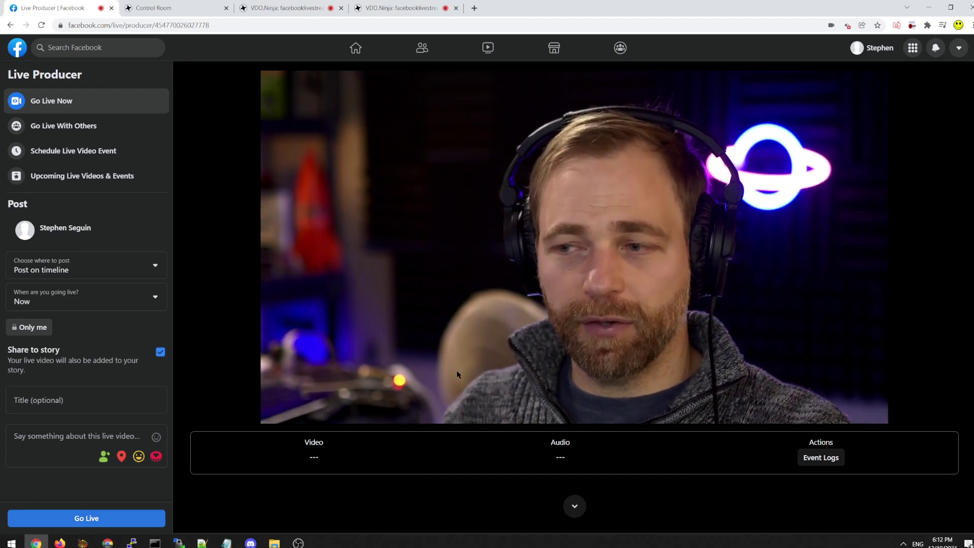
Step: Switch OBS Studio to Scene 2 in its Scenes list
{"action": "left_click", "coordinate": [299, 542]}
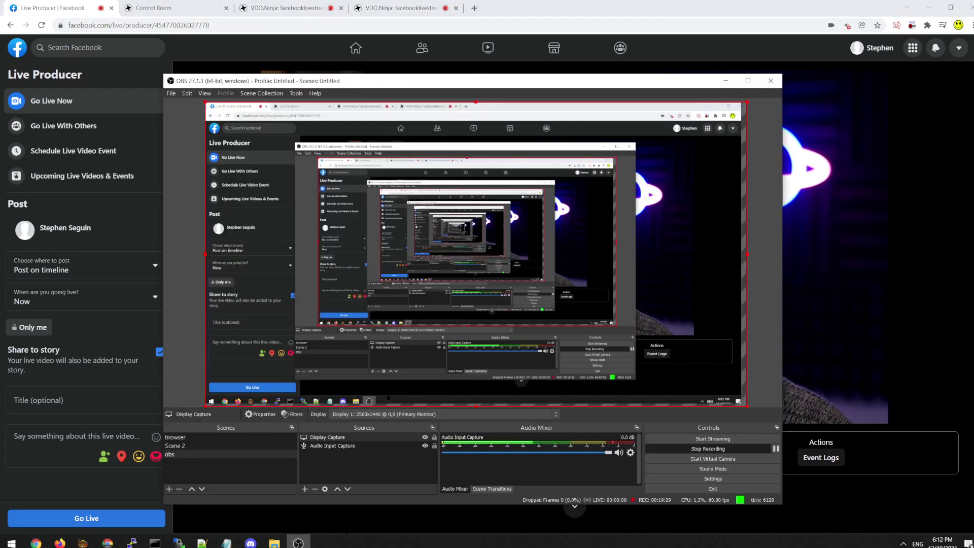
{"action": "left_click", "coordinate": [184, 447]}
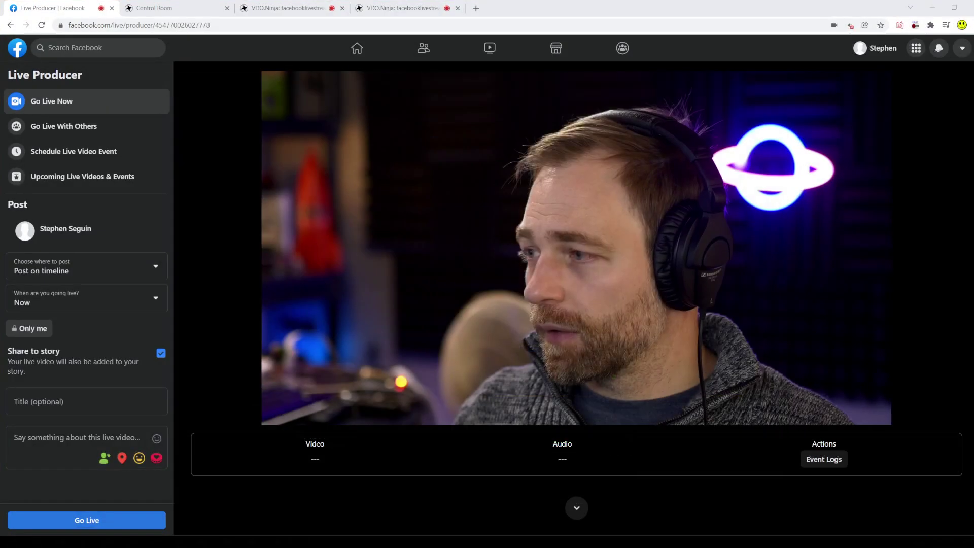